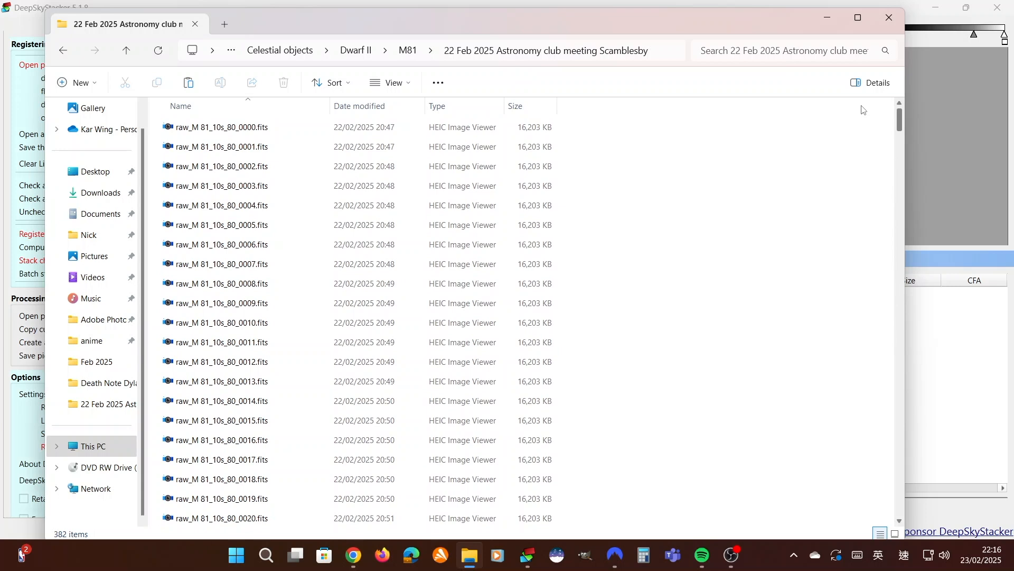
# Examine the M81 raw FITS files and their folder location within Dwarf II, then return to DeepSkyStacker
pyautogui.scroll(-20, 864, 109)
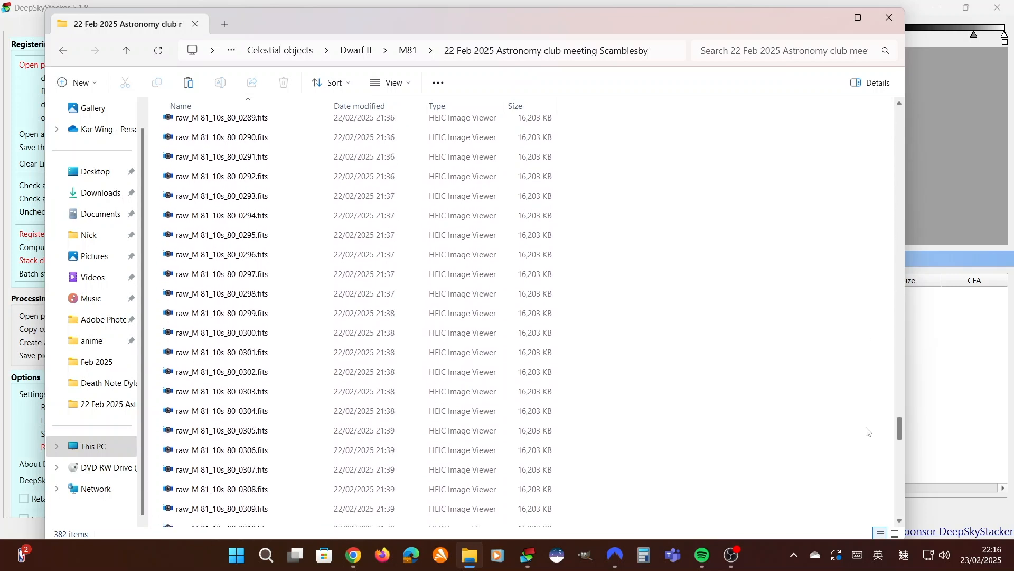
pyautogui.scroll(-8, 877, 486)
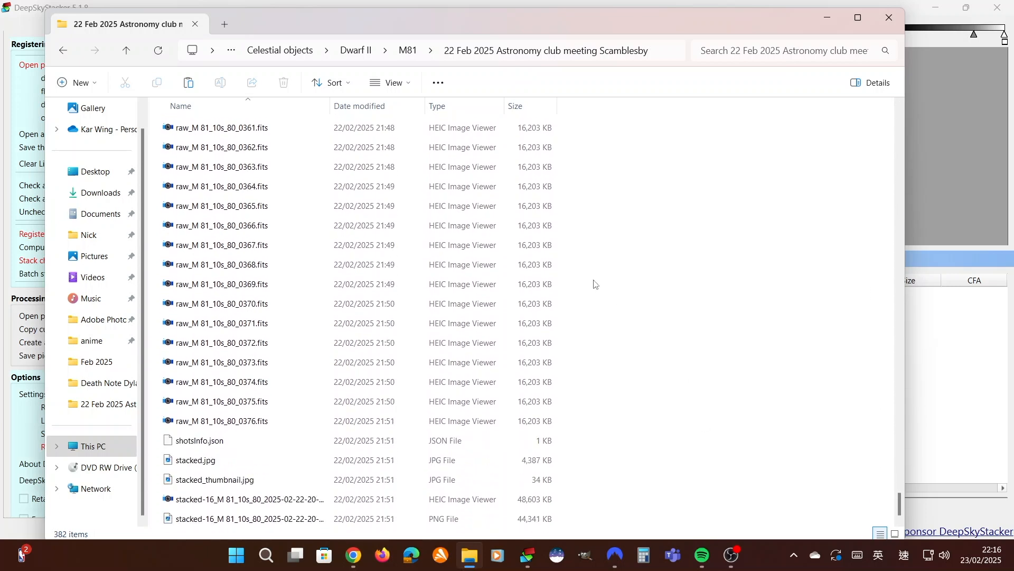
pyautogui.click(411, 50)
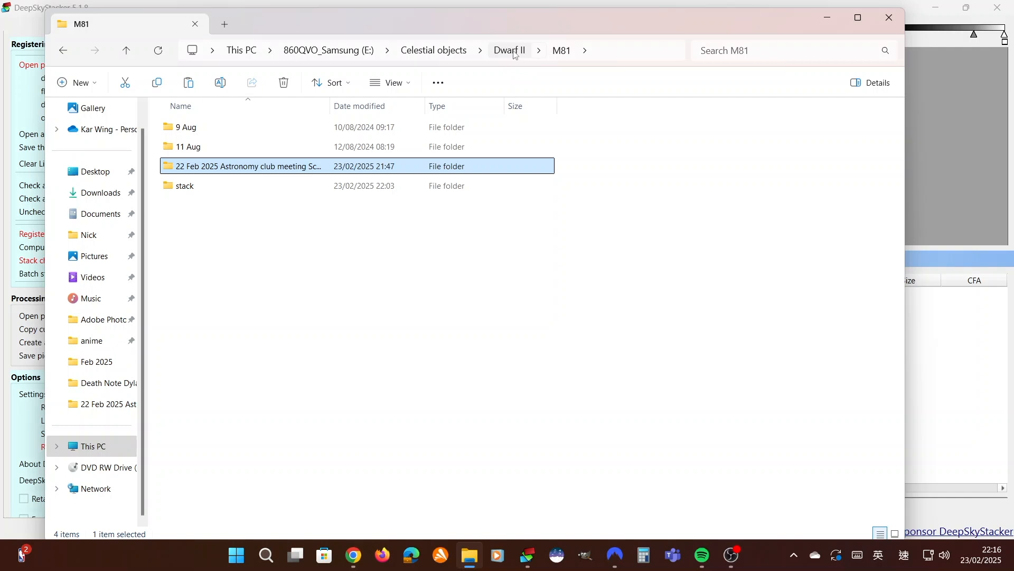
pyautogui.click(510, 50)
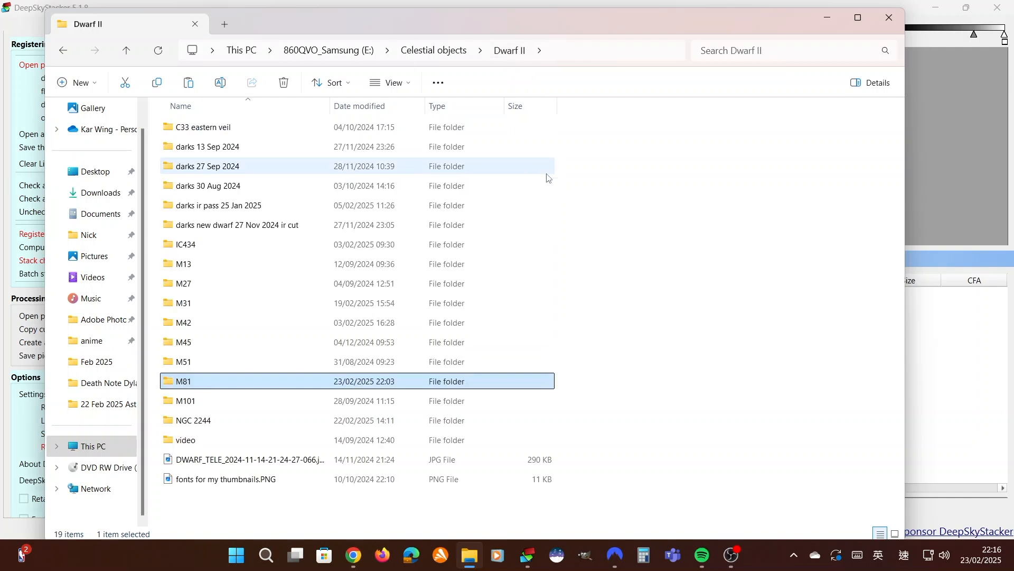
pyautogui.doubleClick(222, 377)
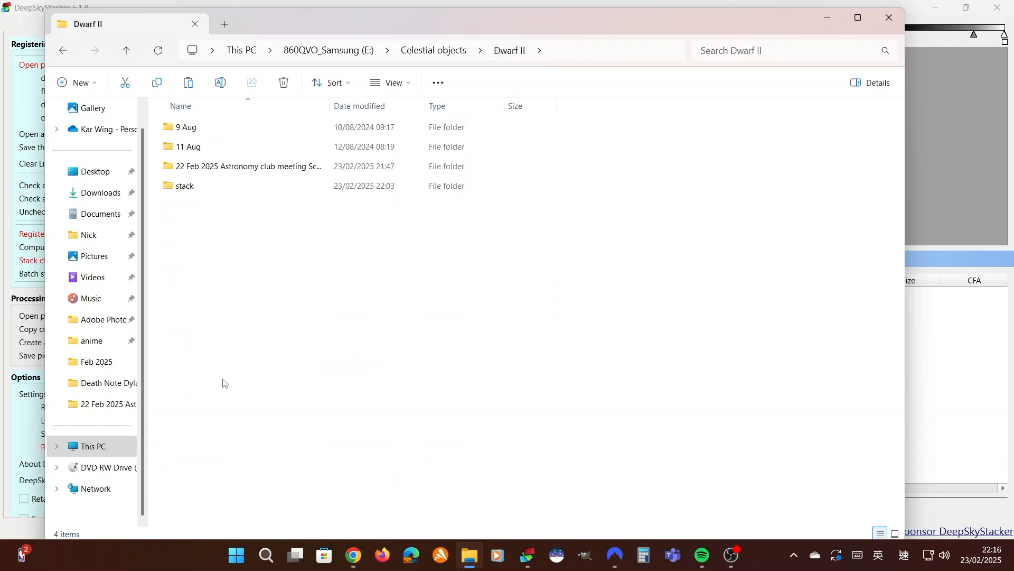
pyautogui.doubleClick(246, 167)
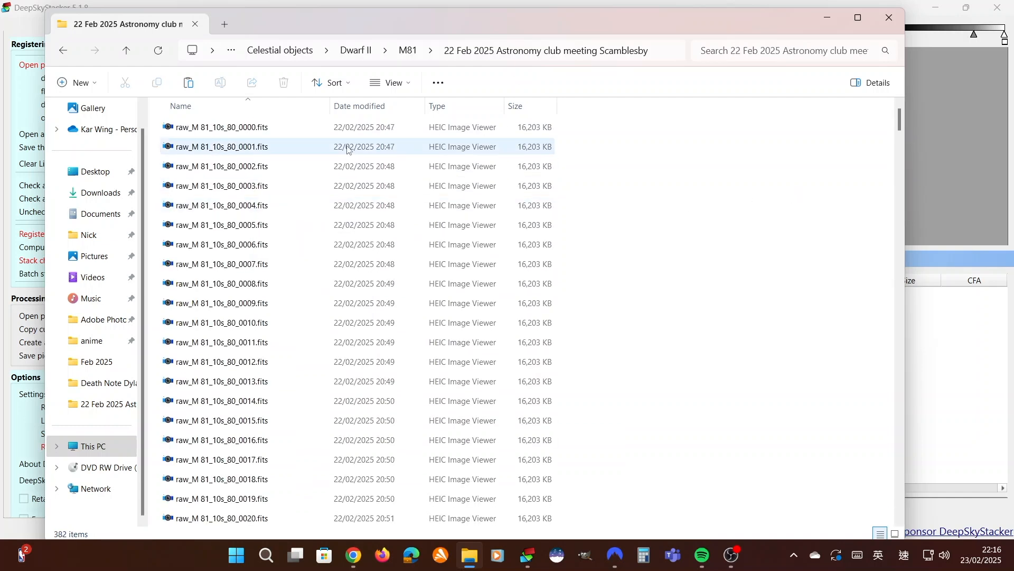
pyautogui.scroll(-12, 372, 348)
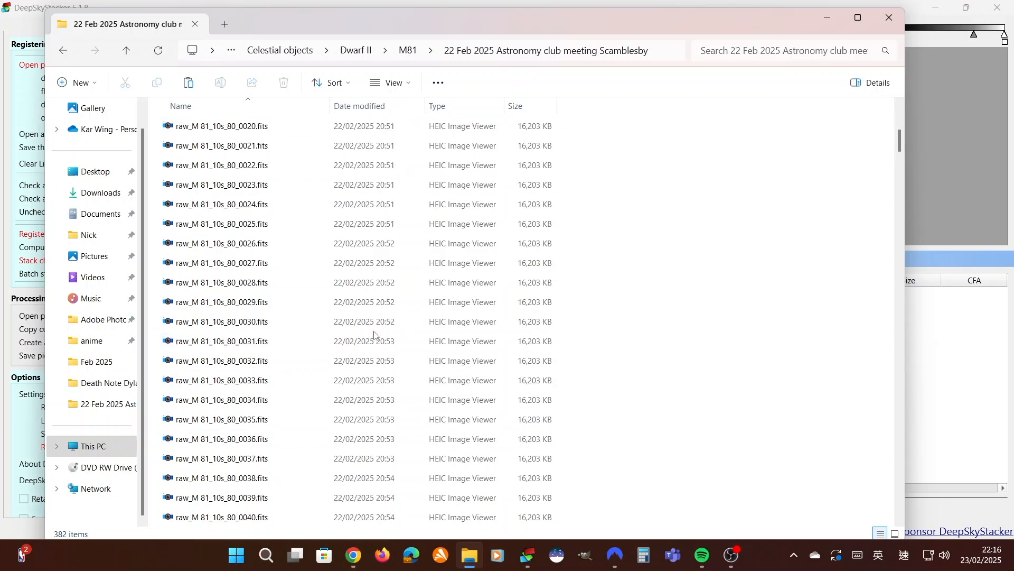
pyautogui.scroll(-13, 372, 350)
pyautogui.scroll(-8, 794, 254)
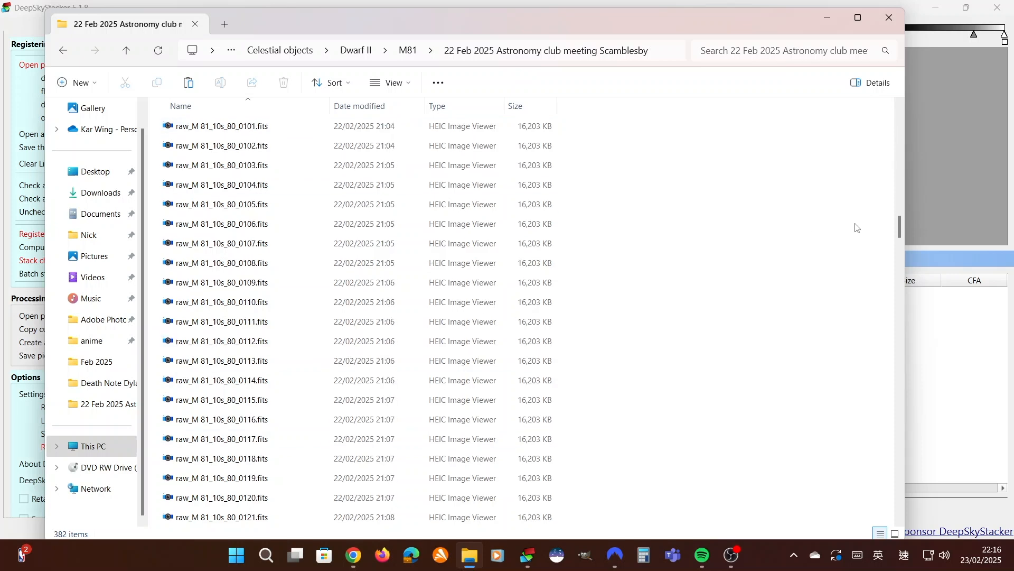
pyautogui.moveTo(897, 226); pyautogui.dragTo(909, 508)
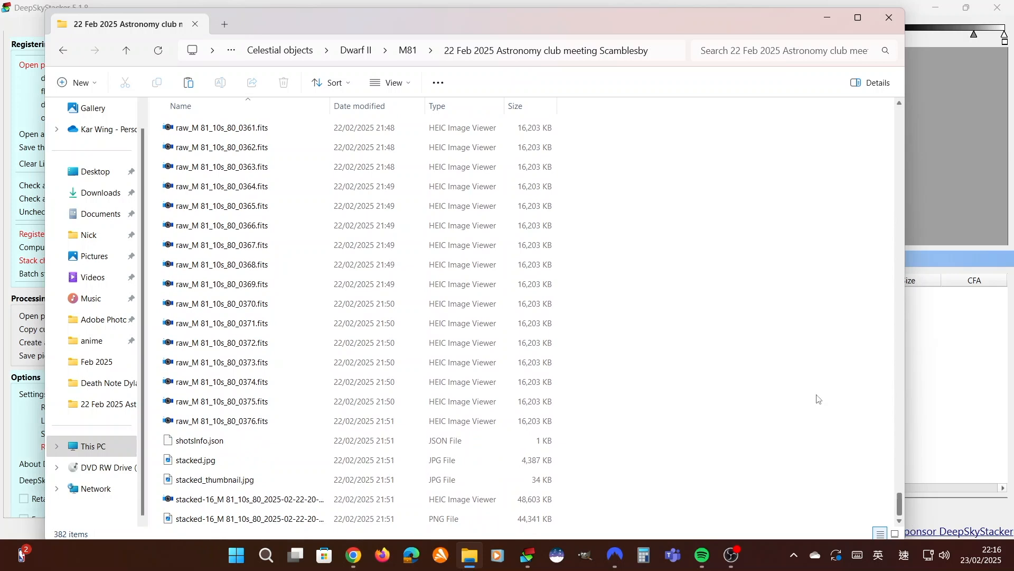
pyautogui.click(829, 18)
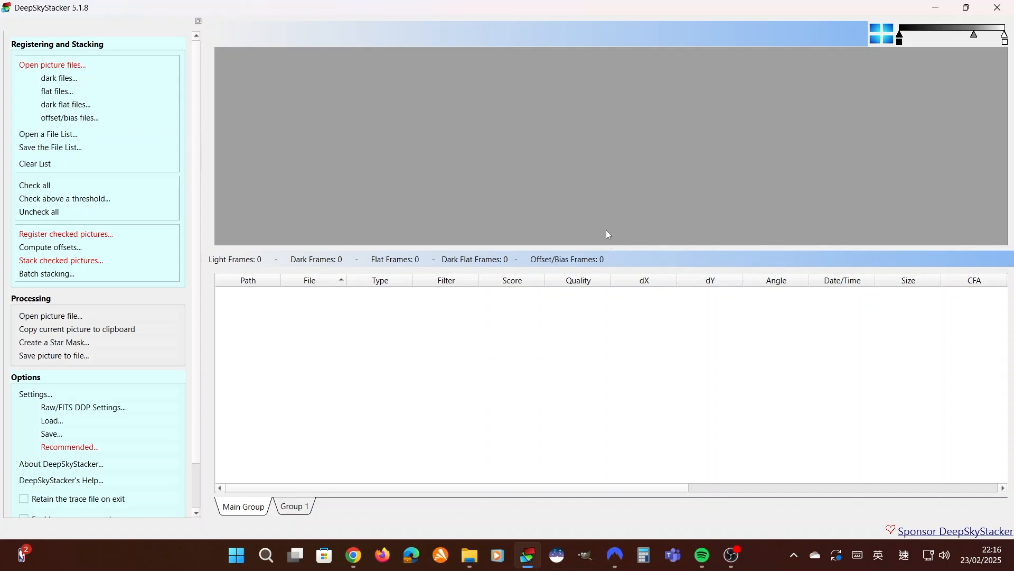
# Start adding light frames and browse to the M81 folder "22 Feb 2025 Astronomy club meeting Scamblesby"
pyautogui.click(65, 69)
pyautogui.click(184, 52)
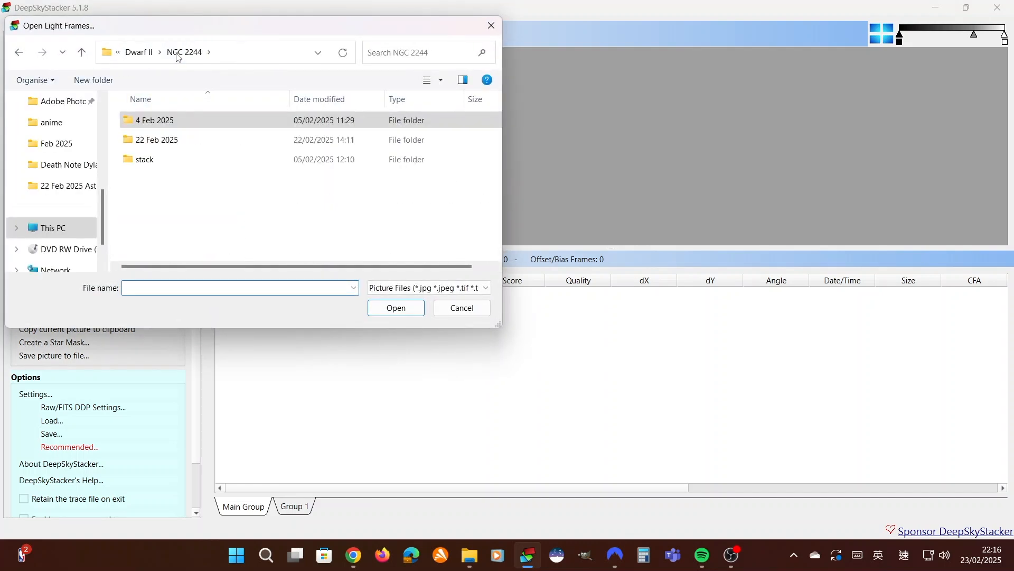
pyautogui.click(140, 51)
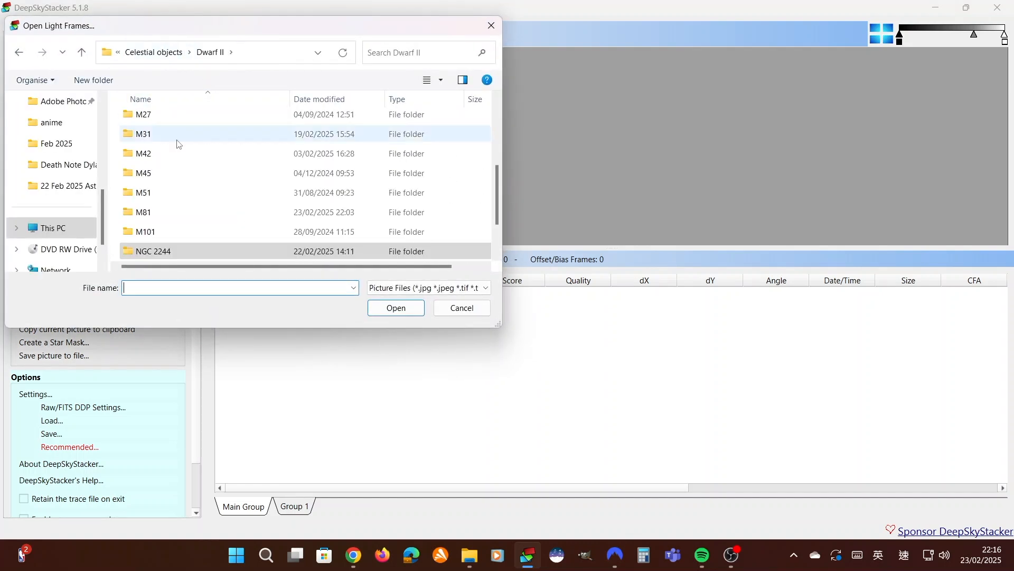
pyautogui.doubleClick(158, 212)
pyautogui.doubleClick(194, 160)
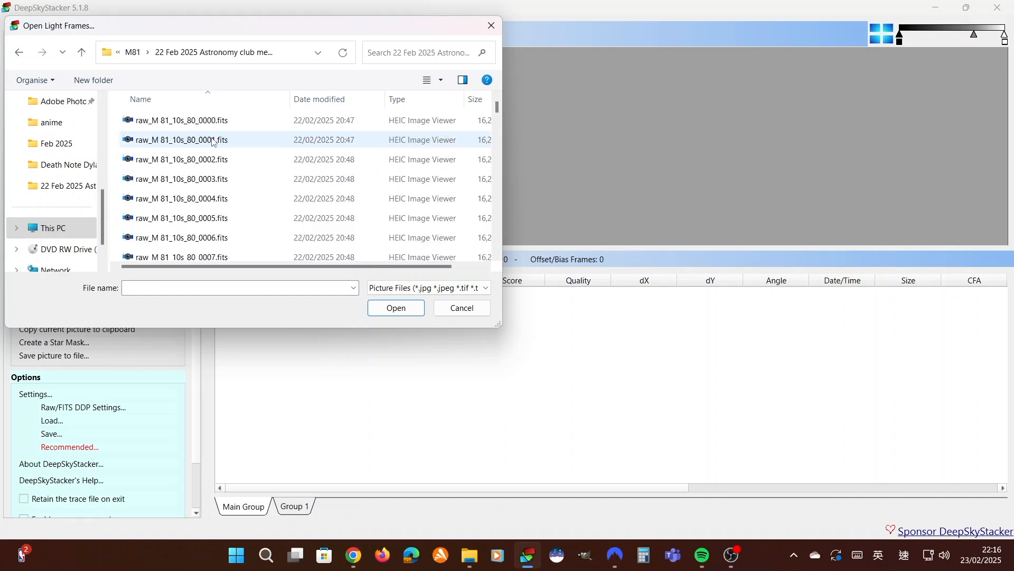
# Load the files raw_M 81_10s_80_0000.fits through raw_M 81_10s_80_0376.fits as light frames
pyautogui.click(240, 121)
pyautogui.moveTo(499, 106); pyautogui.dragTo(520, 249)
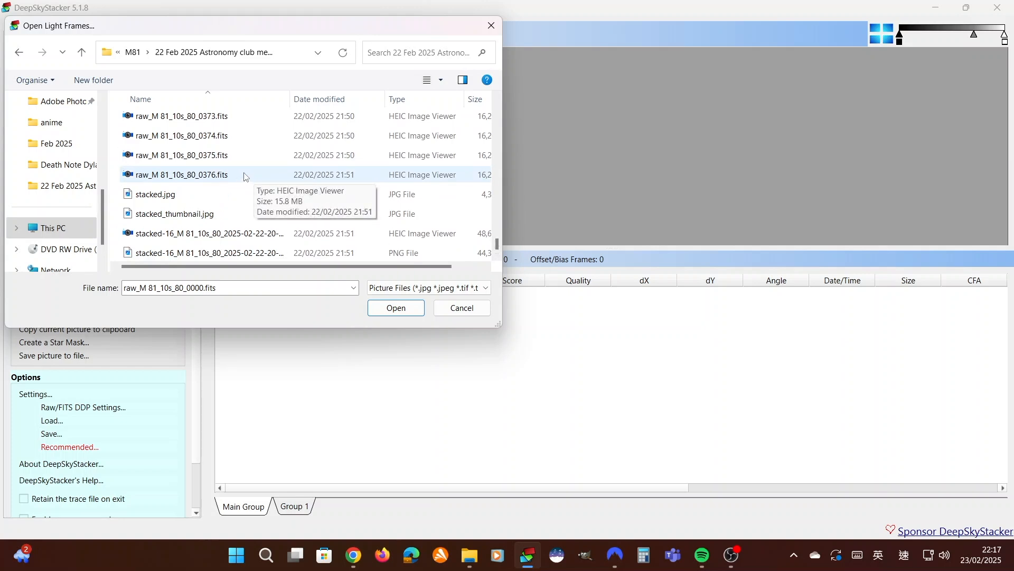
pyautogui.scroll(3, 279, 184)
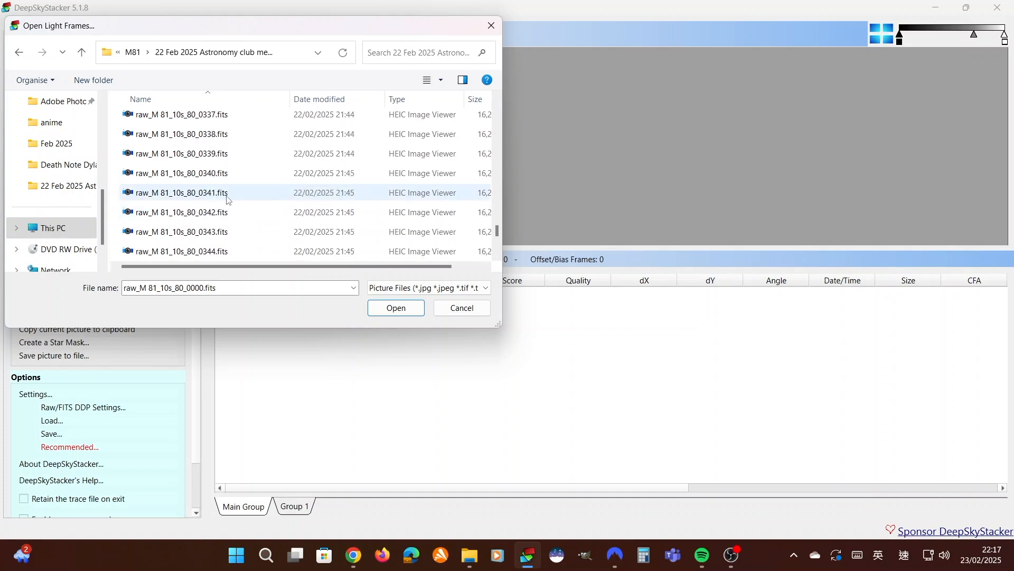
pyautogui.scroll(-3, 227, 199)
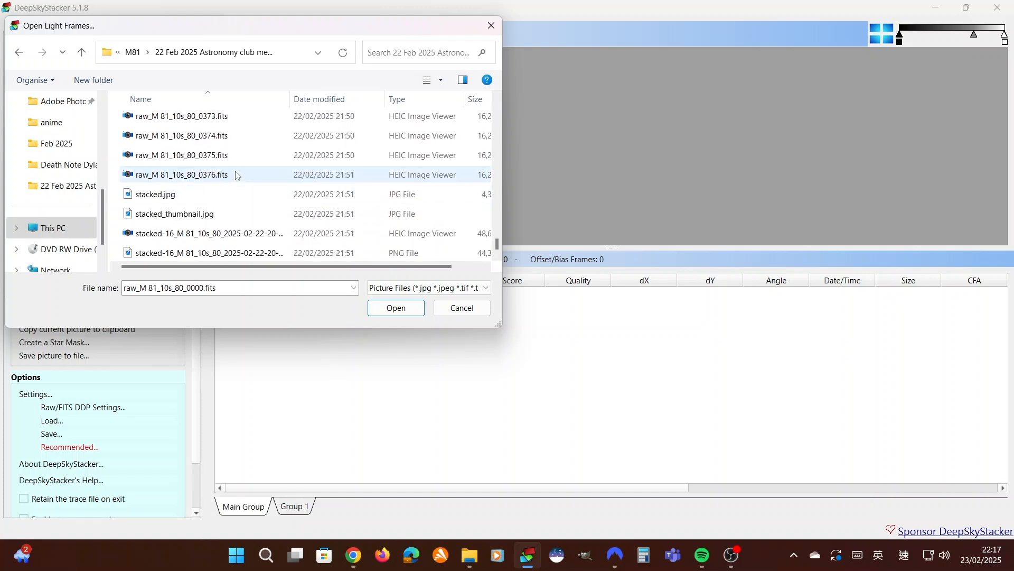
pyautogui.keyDown('shift'); pyautogui.click(237, 175); pyautogui.keyUp('shift')
pyautogui.scroll(2, 357, 194)
pyautogui.scroll(-2, 357, 195)
pyautogui.scroll(15, 355, 197)
pyautogui.scroll(-2, 417, 246)
pyautogui.scroll(-13, 417, 246)
pyautogui.click(397, 309)
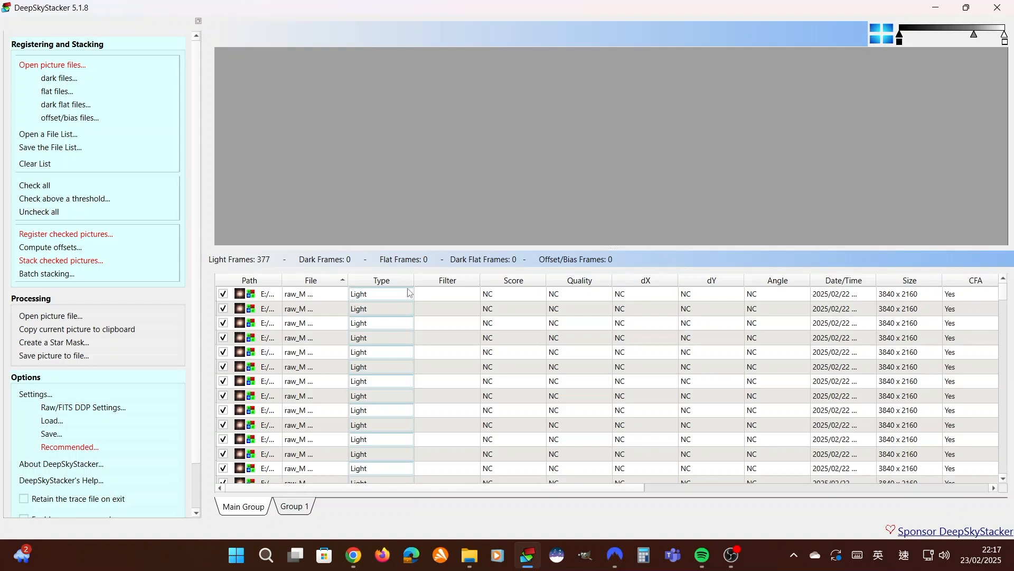
# Preview the first light frame in an enlarged image area and brighten its midtones to inspect the stars
pyautogui.click(449, 300)
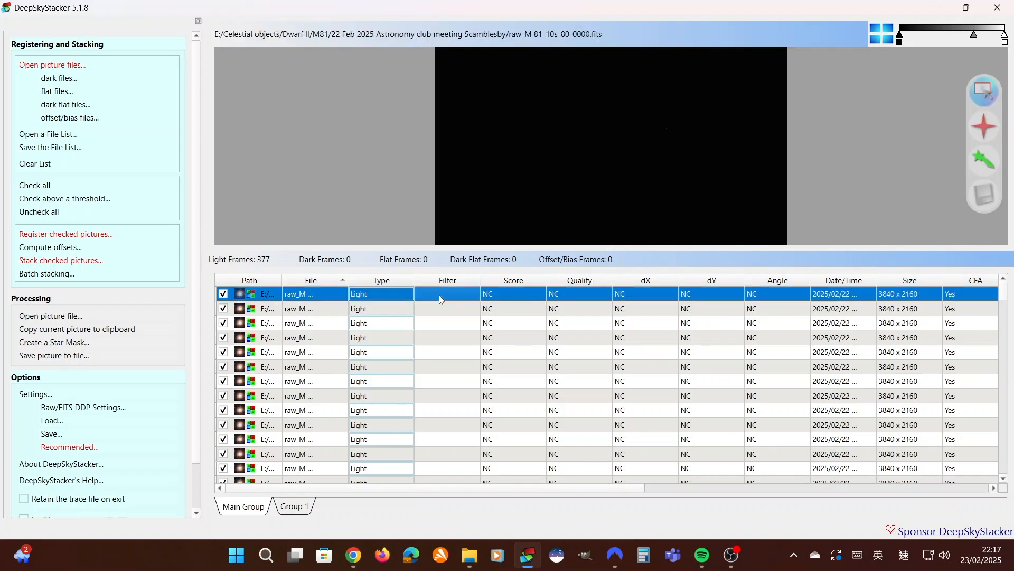
pyautogui.moveTo(520, 246); pyautogui.dragTo(538, 390)
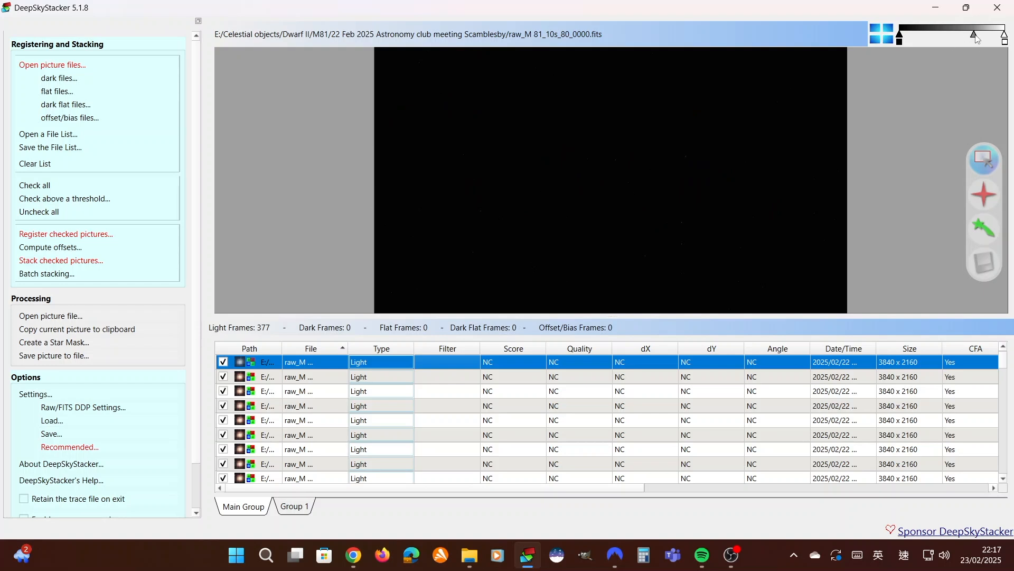
pyautogui.moveTo(975, 38); pyautogui.dragTo(938, 42)
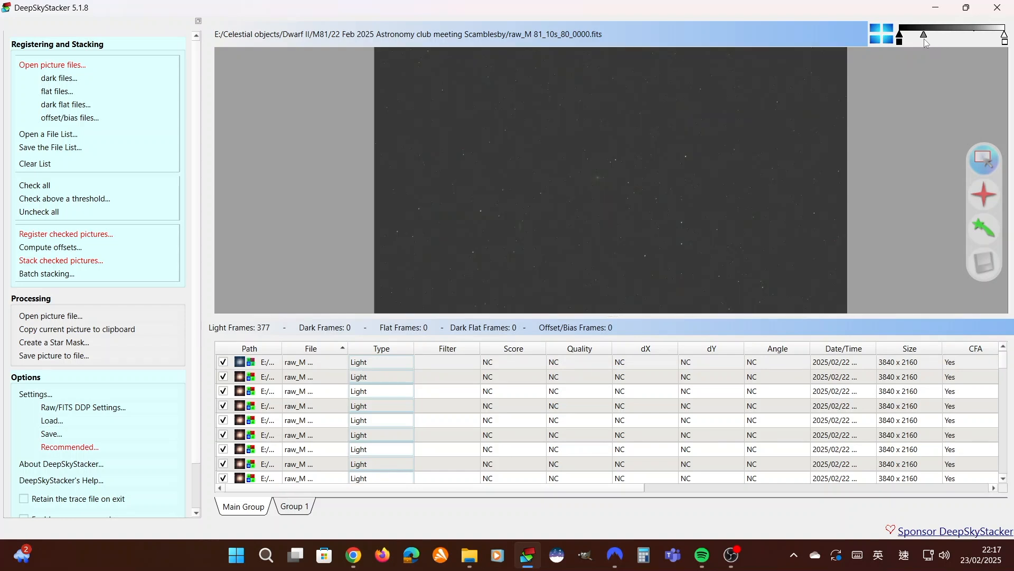
pyautogui.moveTo(923, 39); pyautogui.dragTo(916, 40)
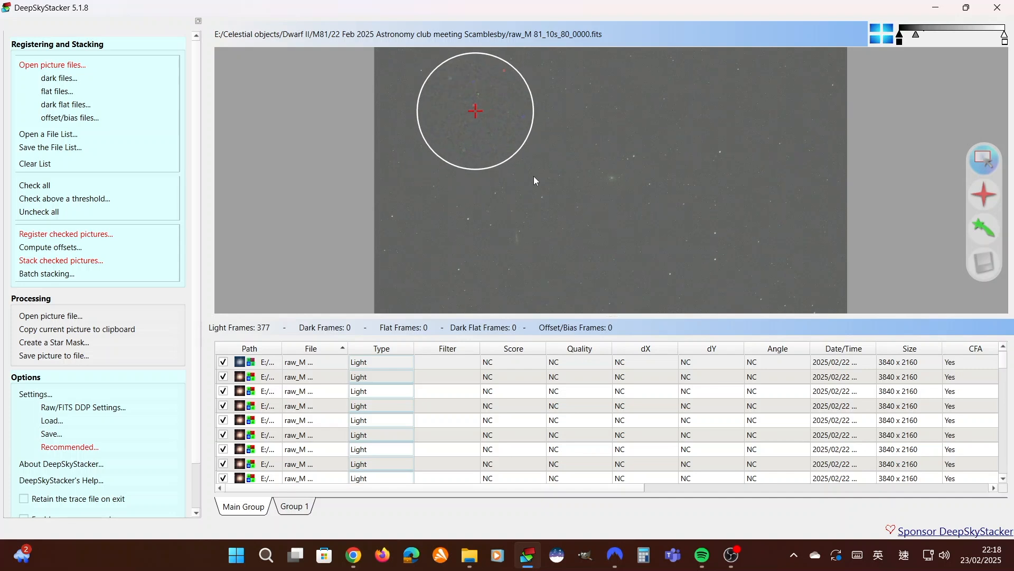
pyautogui.scroll(1, 561, 220)
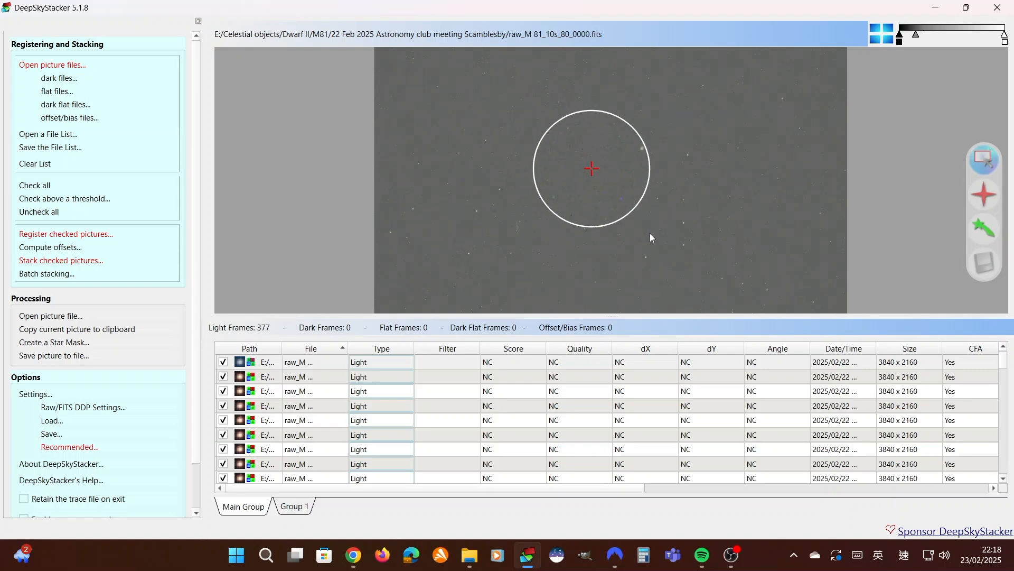
pyautogui.moveTo(591, 316)
pyautogui.mouseDown()
pyautogui.moveTo(589, 219)
pyautogui.moveTo(587, 316)
pyautogui.mouseUp()
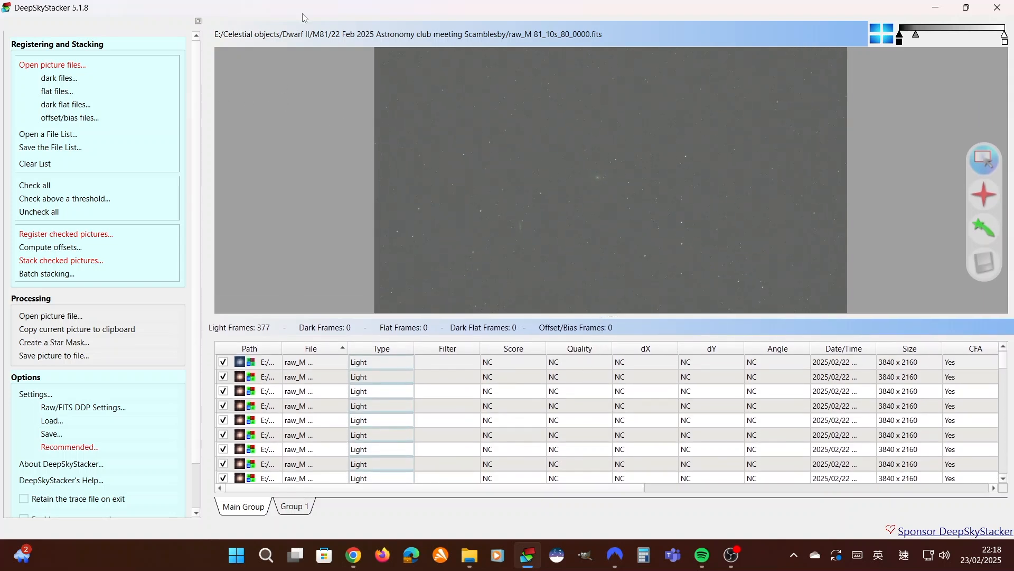
# Start adding dark frames and browse to the 10 s, gain 80 folder inside "darks new dwarf 27 Nov 2024 ir cut"
pyautogui.click(58, 79)
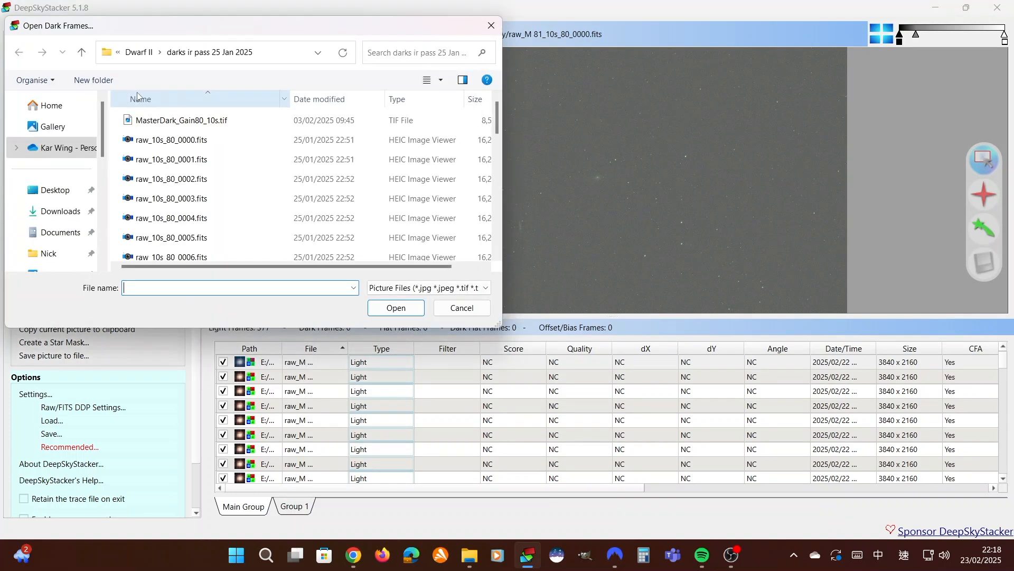
pyautogui.click(141, 53)
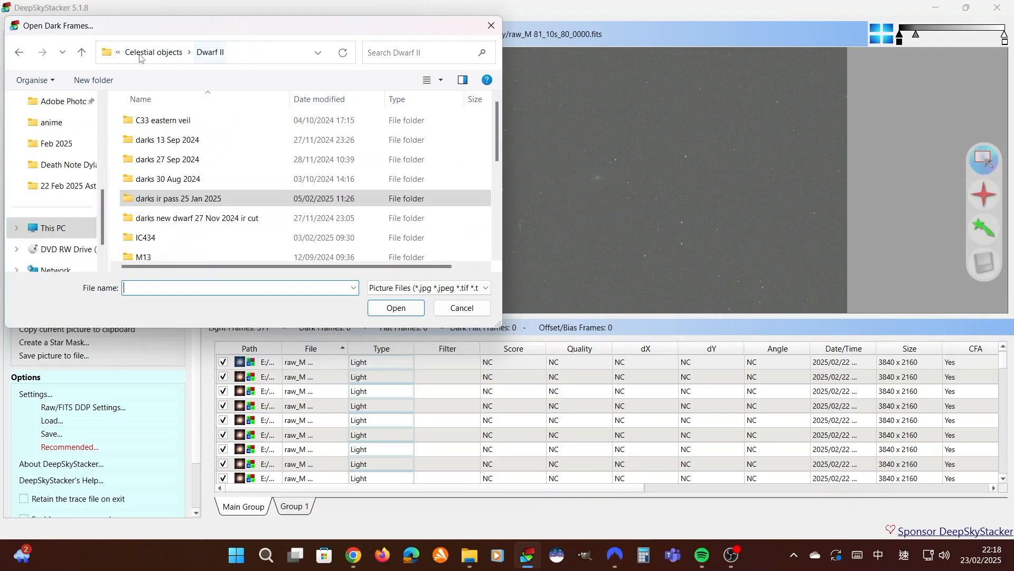
pyautogui.moveTo(287, 25); pyautogui.dragTo(177, 160)
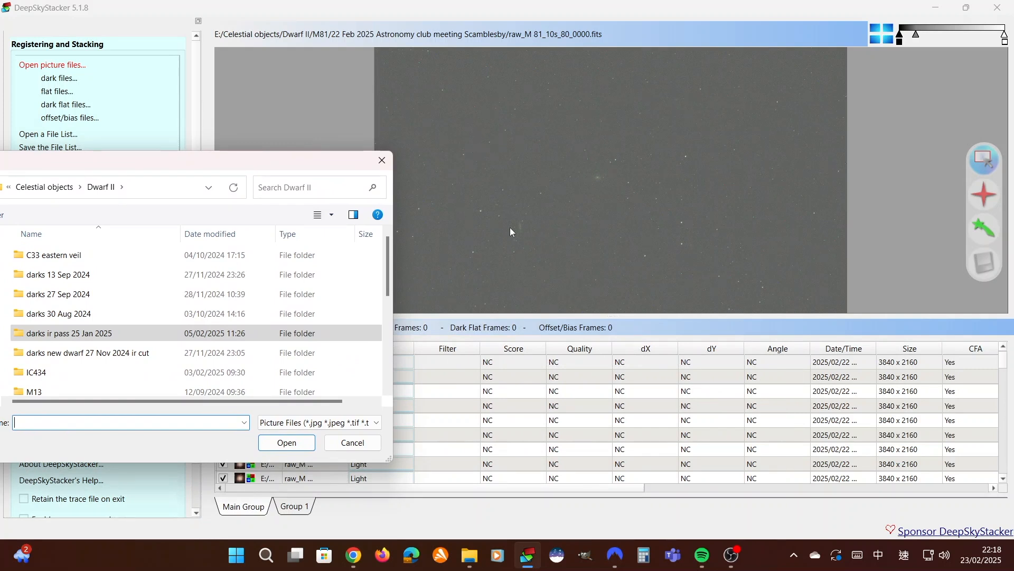
pyautogui.moveTo(121, 160); pyautogui.dragTo(258, 52)
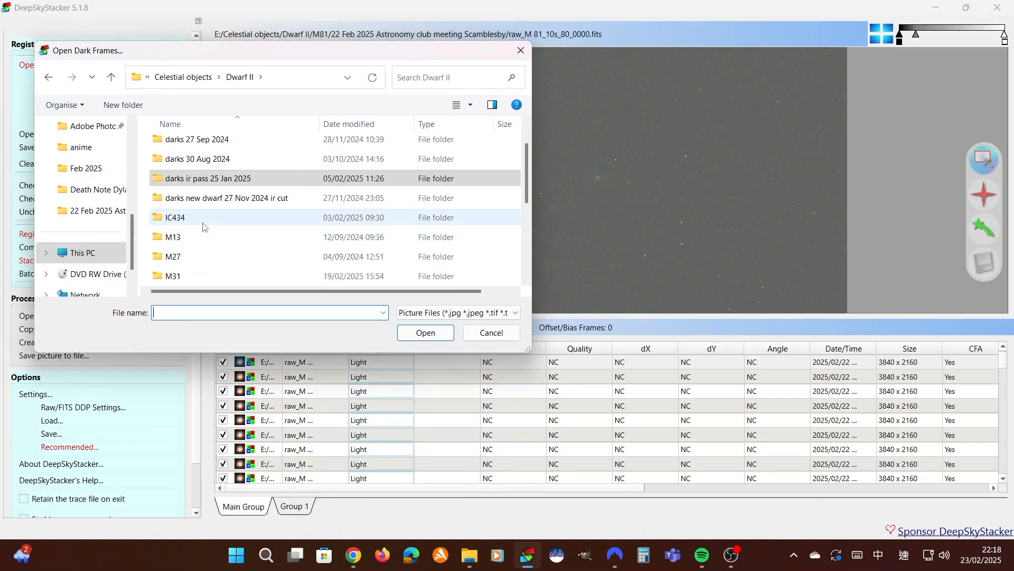
pyautogui.moveTo(303, 56); pyautogui.dragTo(324, 51)
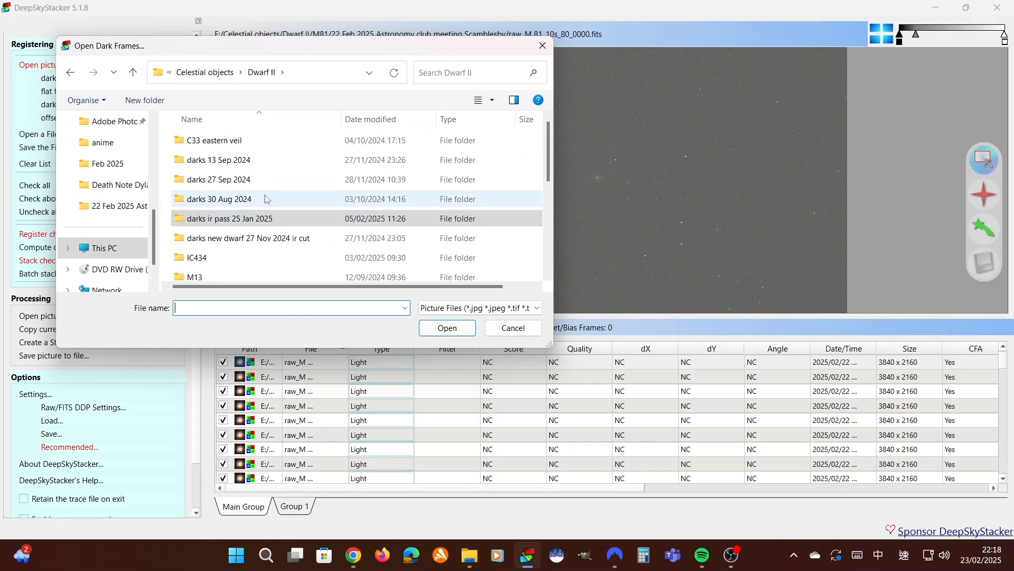
pyautogui.scroll(-1, 272, 203)
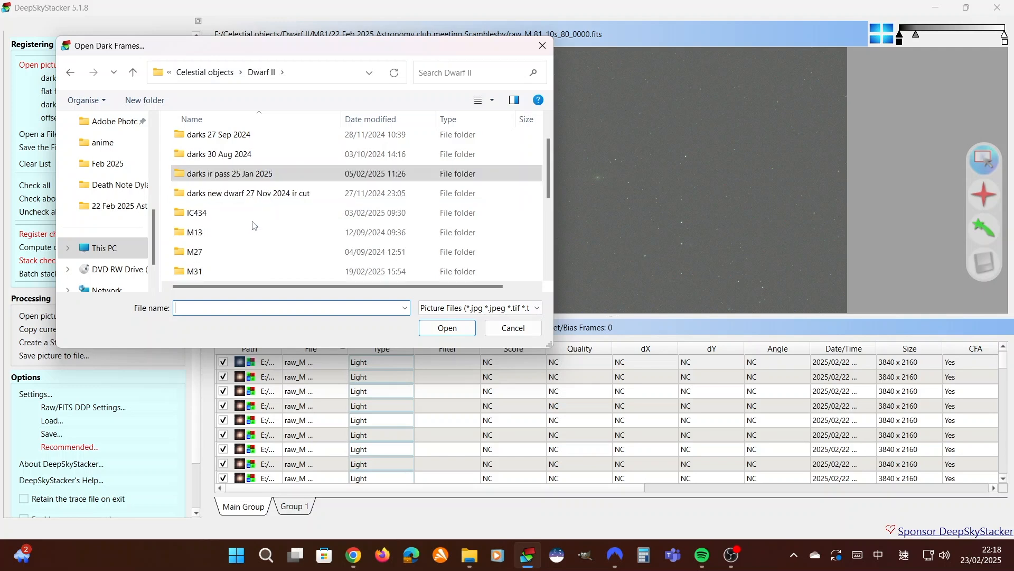
pyautogui.click(273, 197)
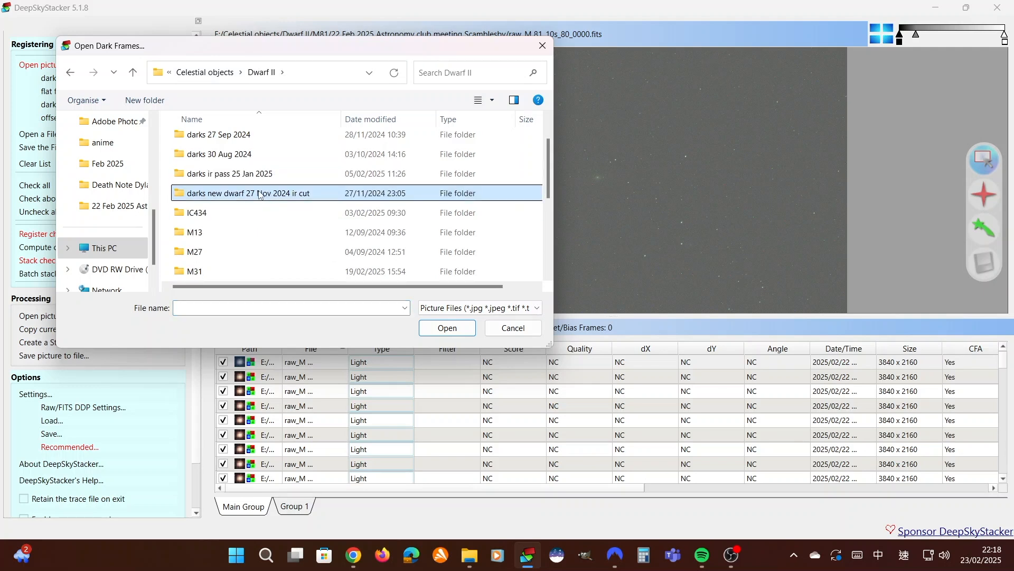
pyautogui.doubleClick(263, 194)
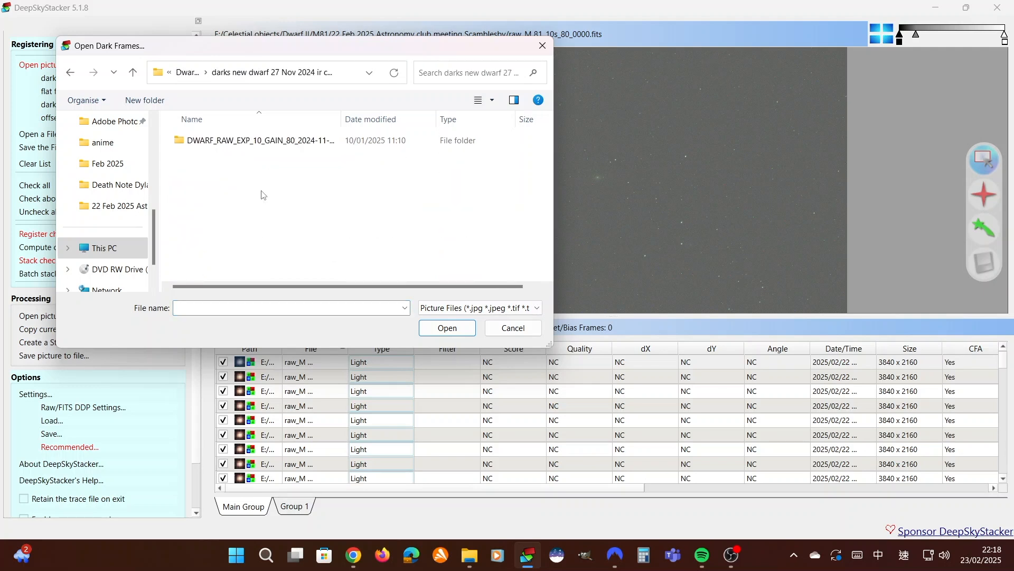
pyautogui.doubleClick(289, 141)
# Load raw_10s_80_0000.fits through raw_10s_80_0030.fits as dark frames, leaving out the master dark
pyautogui.click(289, 162)
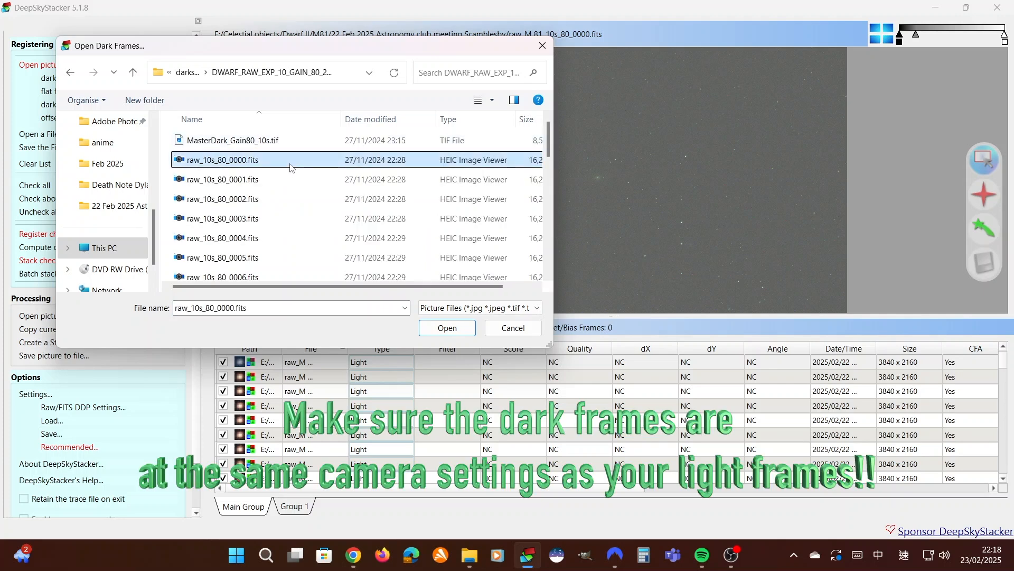
pyautogui.scroll(-8, 265, 197)
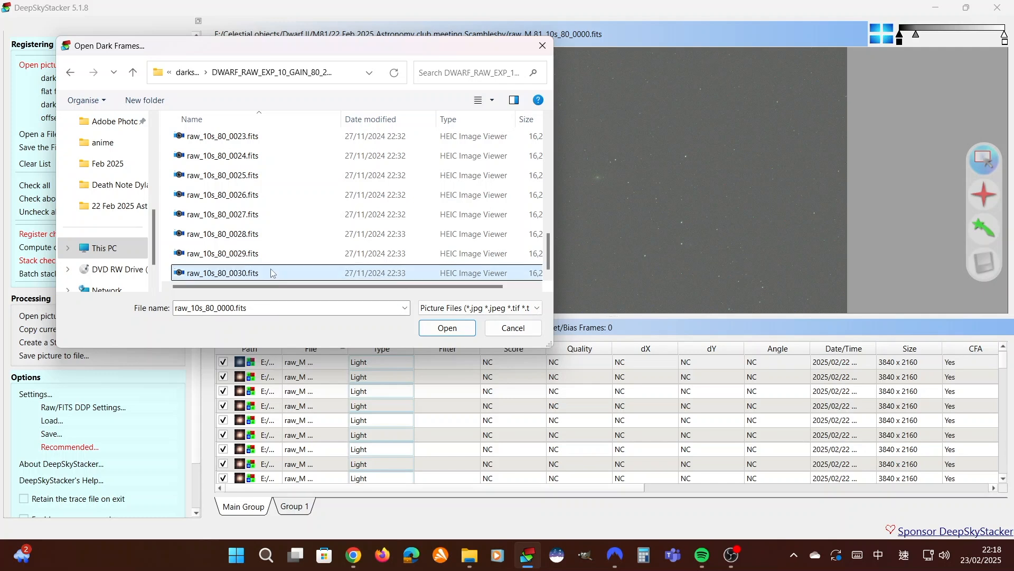
pyautogui.keyDown('shift'); pyautogui.click(273, 272); pyautogui.keyUp('shift')
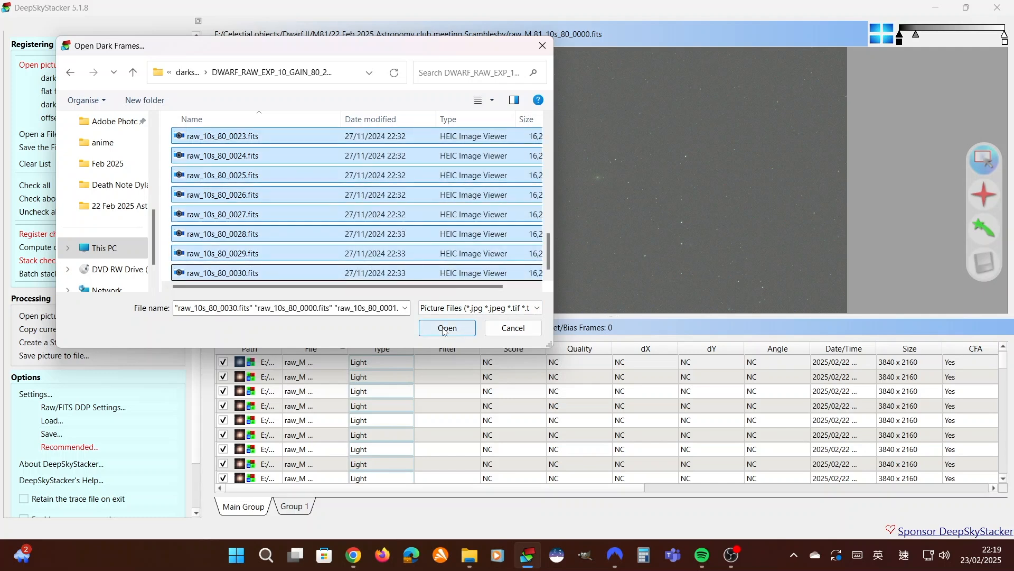
pyautogui.click(443, 330)
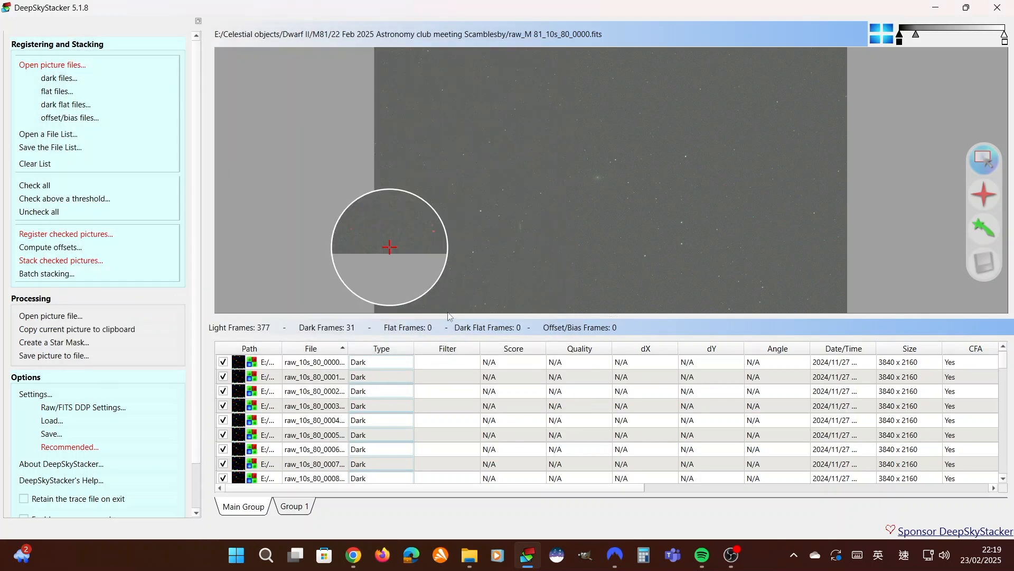
# Review the loaded light and dark frames in the file list and slightly brighten the midtones of the image preview
pyautogui.moveTo(448, 315); pyautogui.dragTo(275, 189)
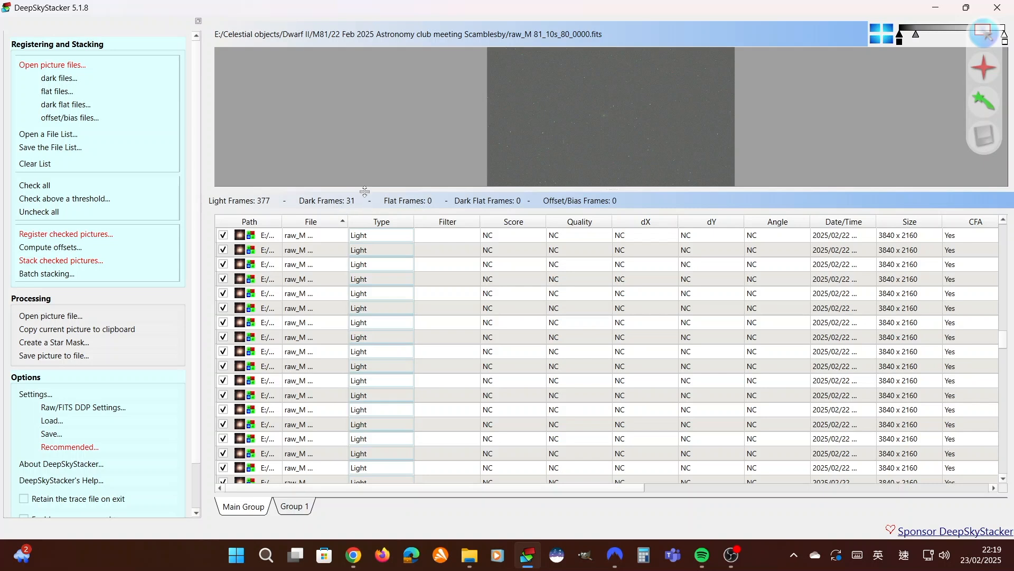
pyautogui.moveTo(1003, 338); pyautogui.dragTo(1013, 201)
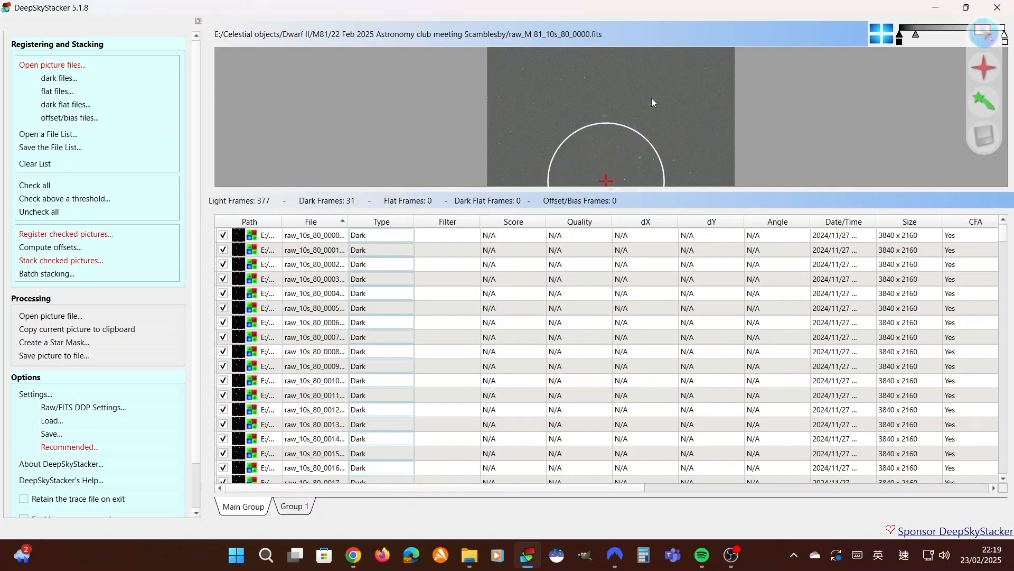
pyautogui.moveTo(663, 188); pyautogui.dragTo(660, 315)
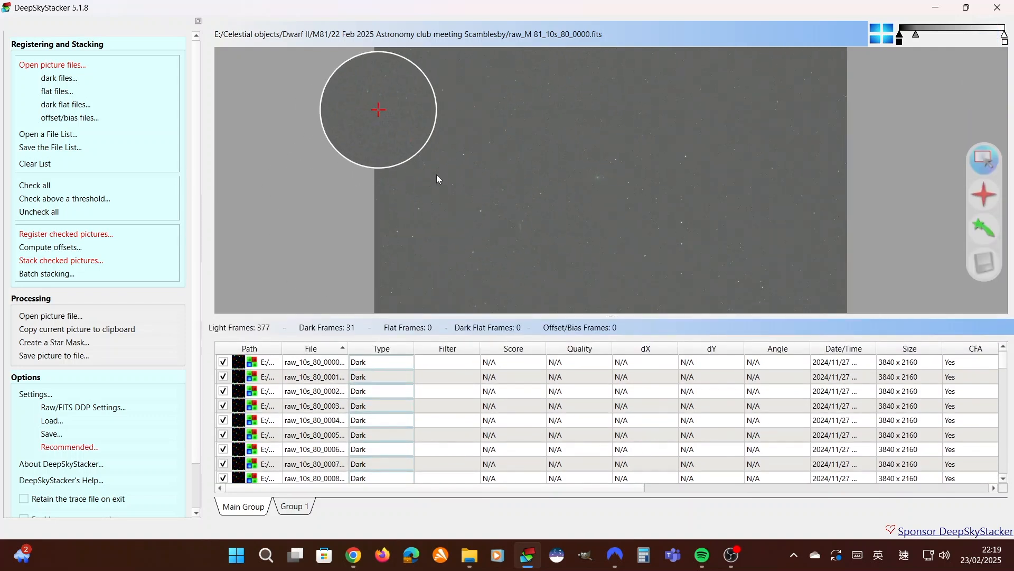
pyautogui.moveTo(917, 37); pyautogui.dragTo(916, 40)
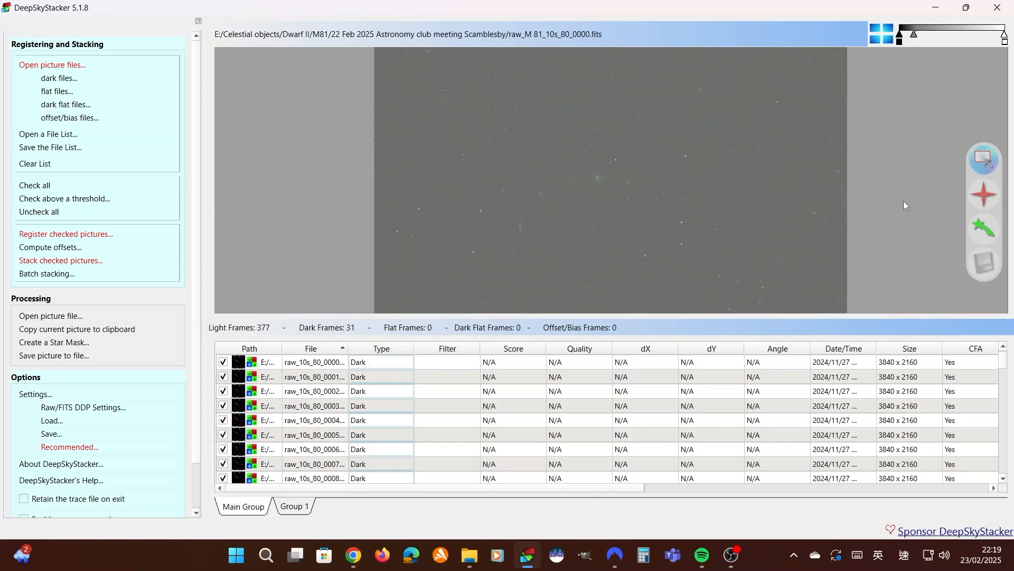
pyautogui.moveTo(687, 316); pyautogui.dragTo(683, 186)
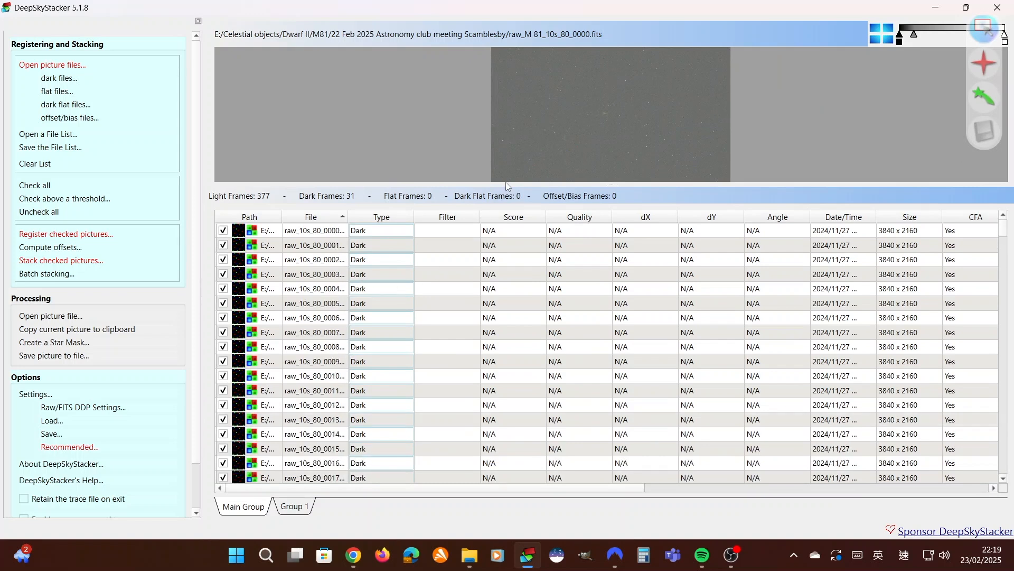
pyautogui.moveTo(508, 185); pyautogui.dragTo(531, 317)
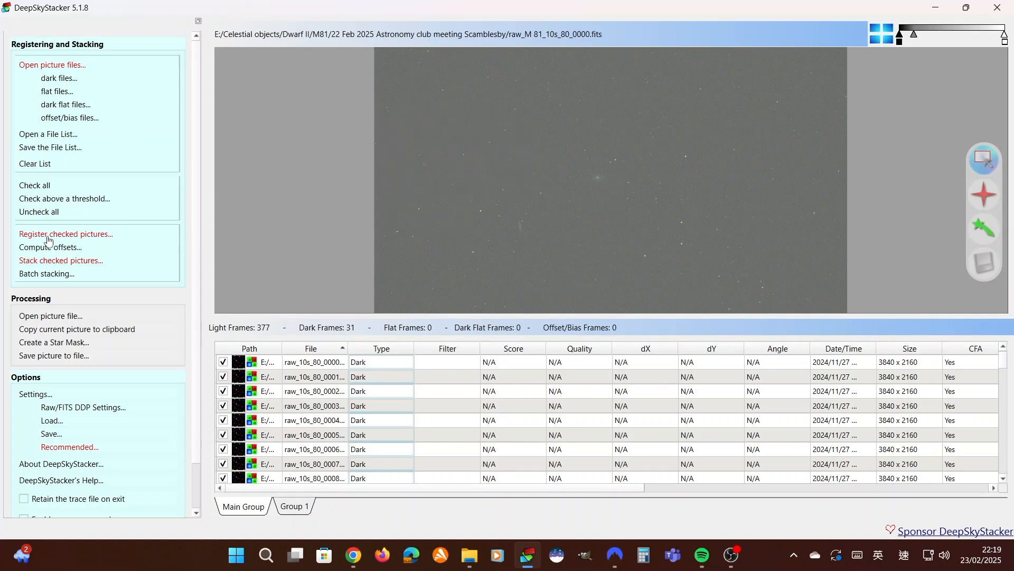
# Open the registration settings for the checked pictures, disable stacking after registering and enable automatic detection of hot pixels
pyautogui.click(76, 238)
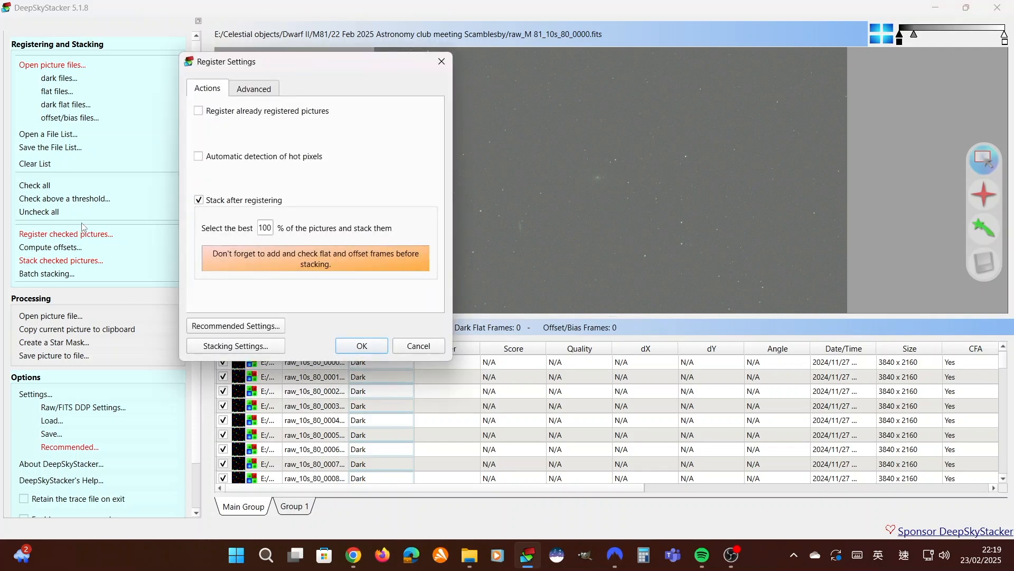
pyautogui.click(199, 201)
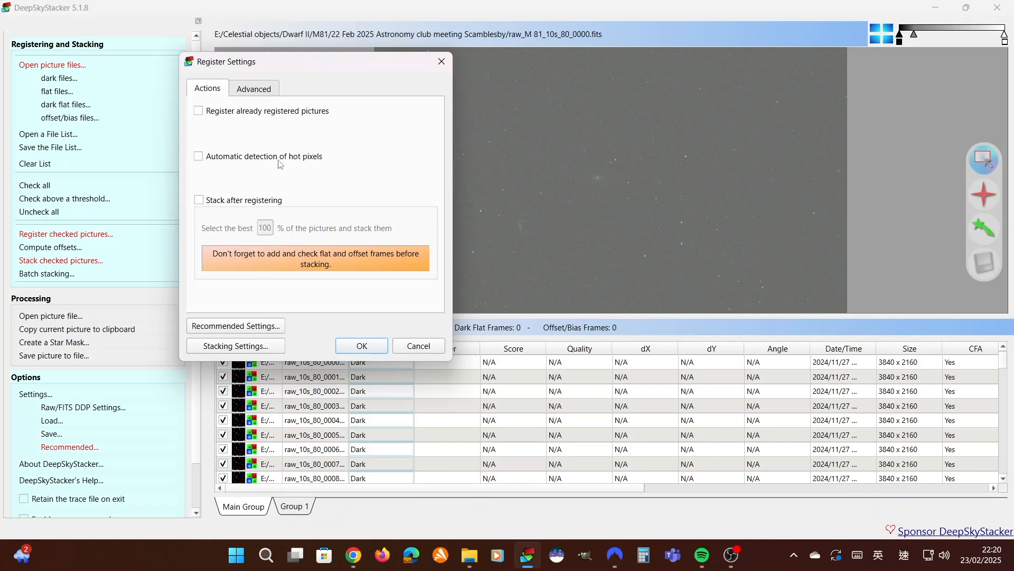
pyautogui.click(199, 158)
# Compute the number of detected stars with the automatic star detection threshold
pyautogui.click(269, 91)
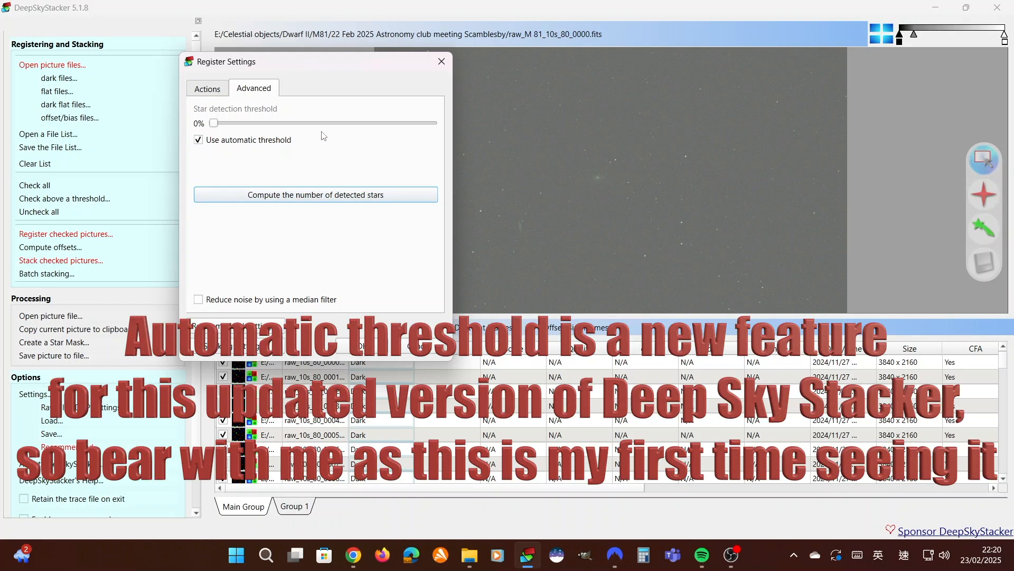
pyautogui.moveTo(306, 67)
pyautogui.mouseDown()
pyautogui.moveTo(603, 65)
pyautogui.moveTo(306, 62)
pyautogui.mouseUp()
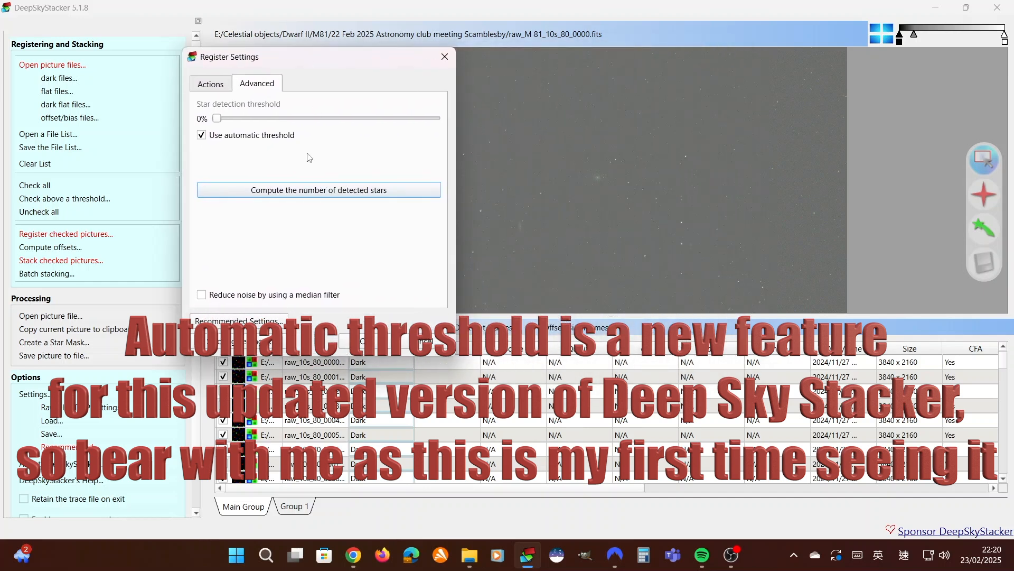
pyautogui.click(323, 192)
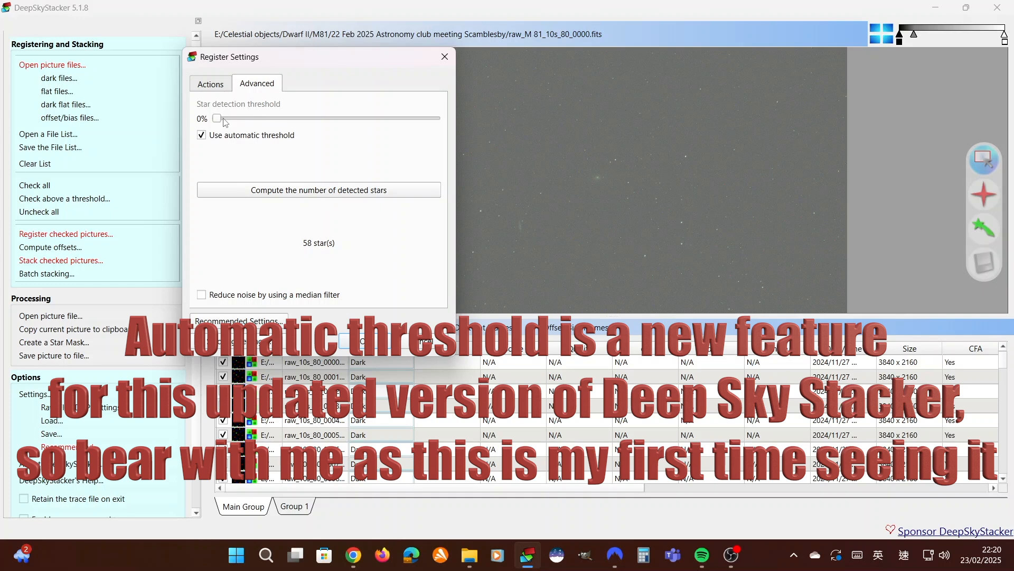
# Turn off the automatic threshold and compute the detected stars at star detection thresholds of 2% and 1%
pyautogui.click(202, 135)
pyautogui.moveTo(218, 121); pyautogui.dragTo(225, 123)
pyautogui.click(280, 187)
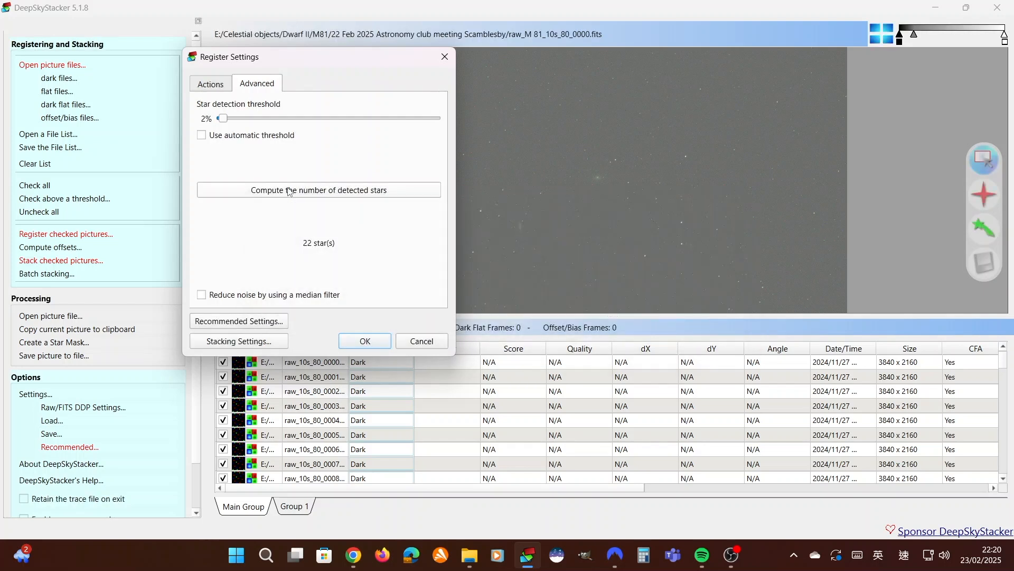
pyautogui.moveTo(222, 118); pyautogui.dragTo(219, 119)
pyautogui.click(273, 191)
pyautogui.moveTo(311, 64); pyautogui.dragTo(868, 82)
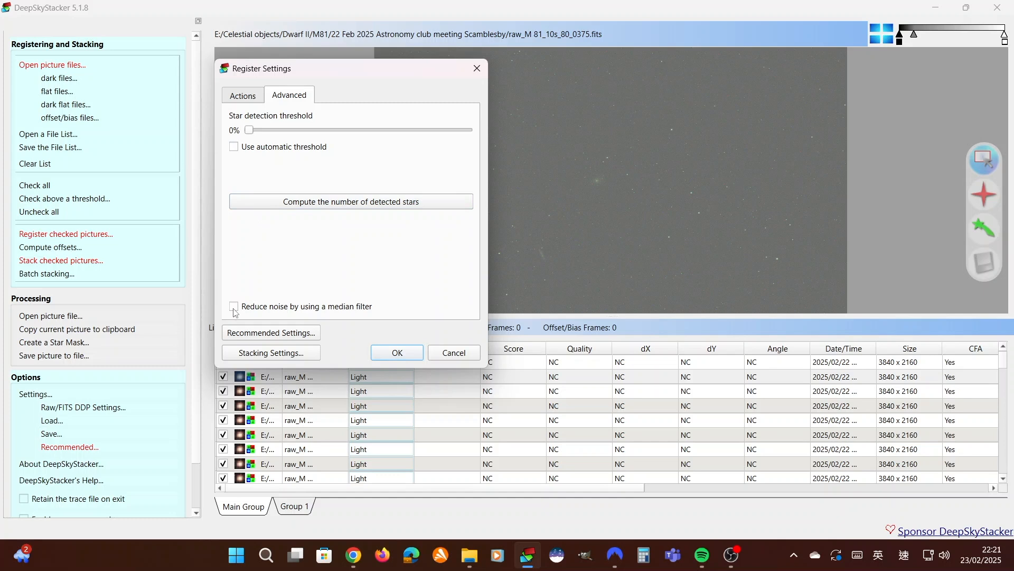
# Enable noise reduction with a median filter, set the star detection threshold to 1% and compute the number of detected stars
pyautogui.click(233, 306)
pyautogui.click(316, 203)
pyautogui.moveTo(248, 131); pyautogui.dragTo(249, 135)
pyautogui.click(349, 206)
pyautogui.click(326, 207)
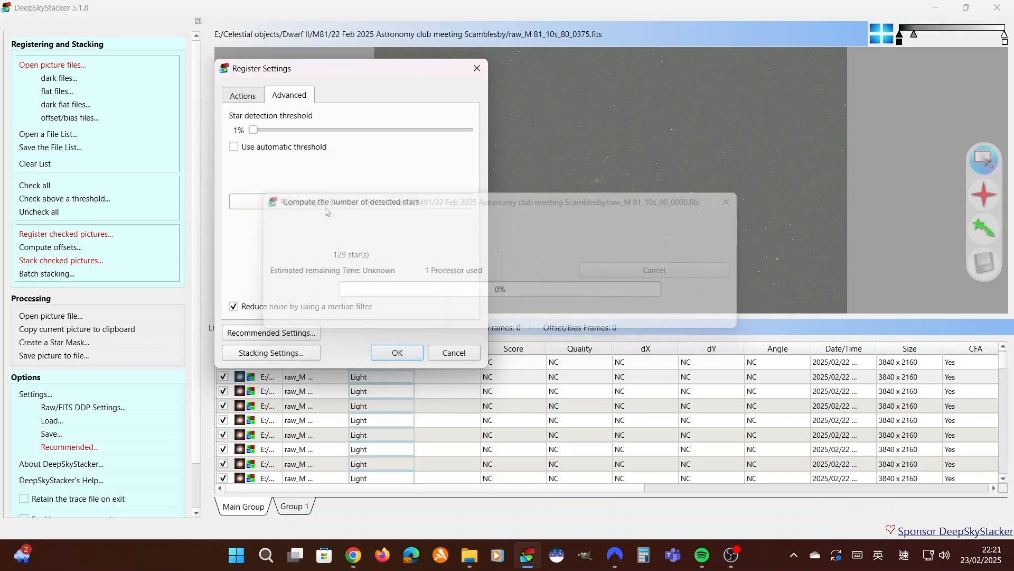
pyautogui.moveTo(324, 70); pyautogui.dragTo(224, 55)
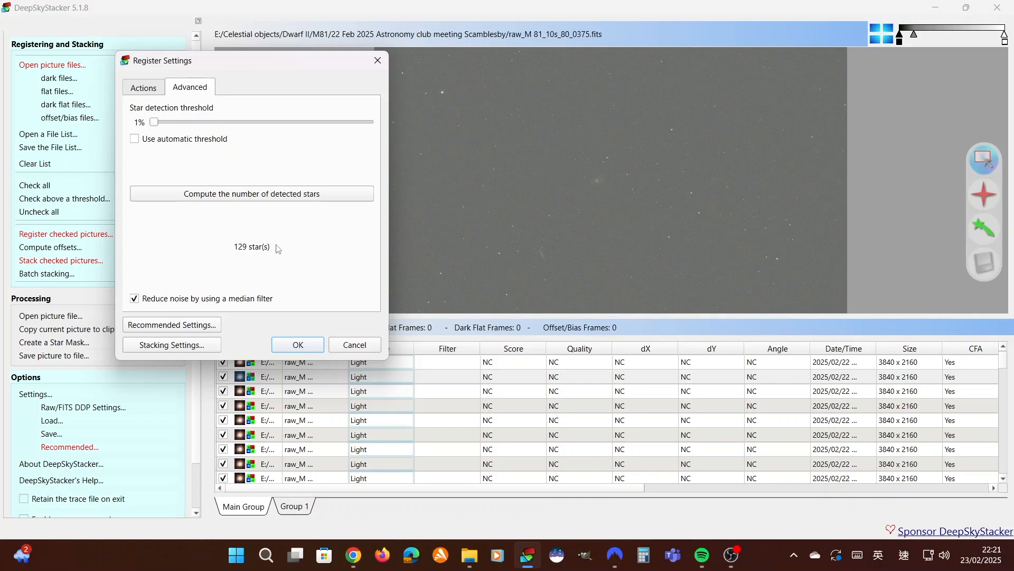
pyautogui.click(258, 195)
# Compare the number of detected stars at a 98% threshold with the number at the lowest thresholds, around 1%
pyautogui.moveTo(155, 123); pyautogui.dragTo(370, 123)
pyautogui.click(308, 193)
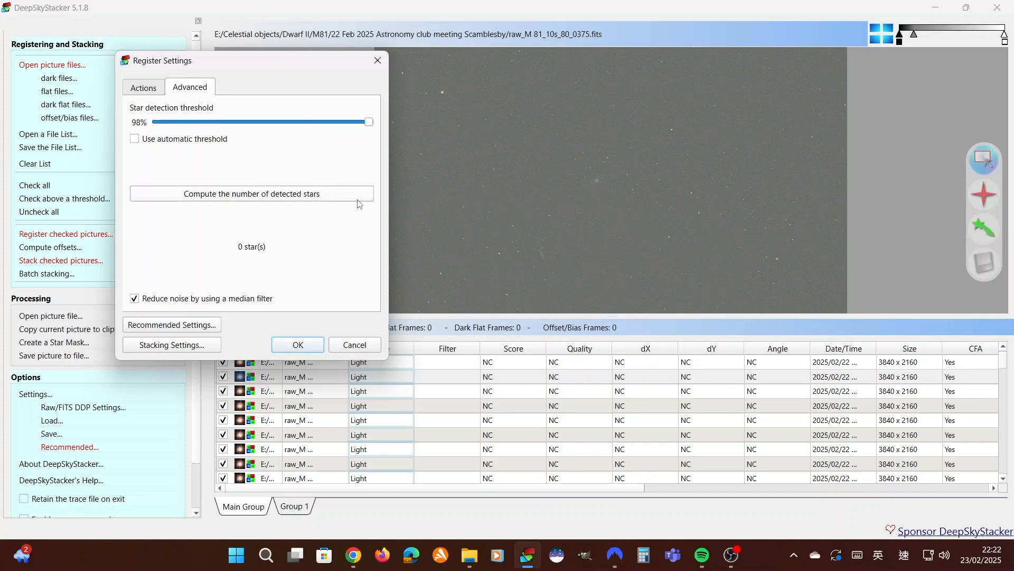
pyautogui.moveTo(368, 122); pyautogui.dragTo(109, 129)
pyautogui.click(245, 197)
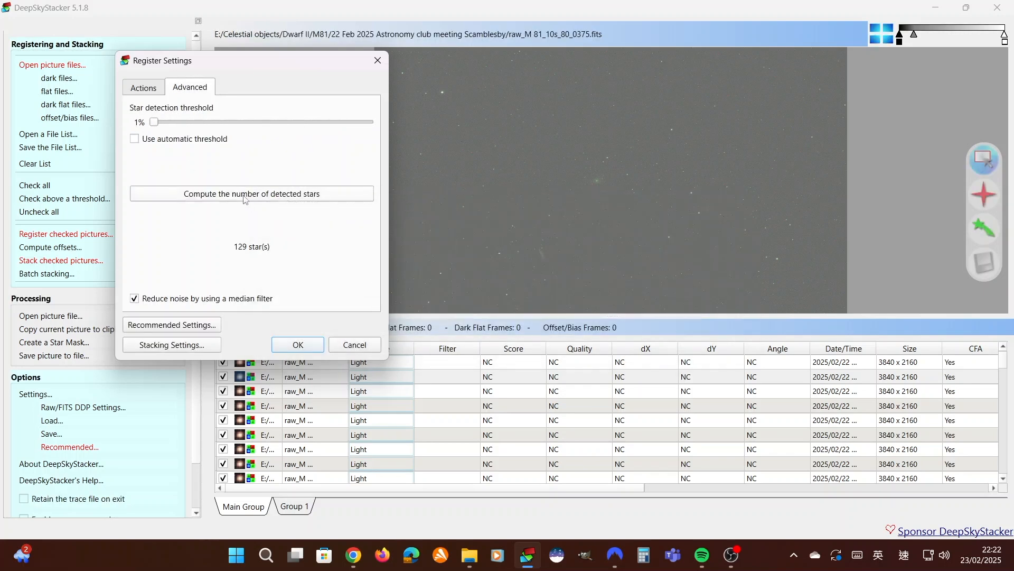
pyautogui.moveTo(156, 125); pyautogui.dragTo(158, 125)
pyautogui.click(251, 198)
pyautogui.moveTo(155, 126); pyautogui.dragTo(154, 125)
pyautogui.click(251, 199)
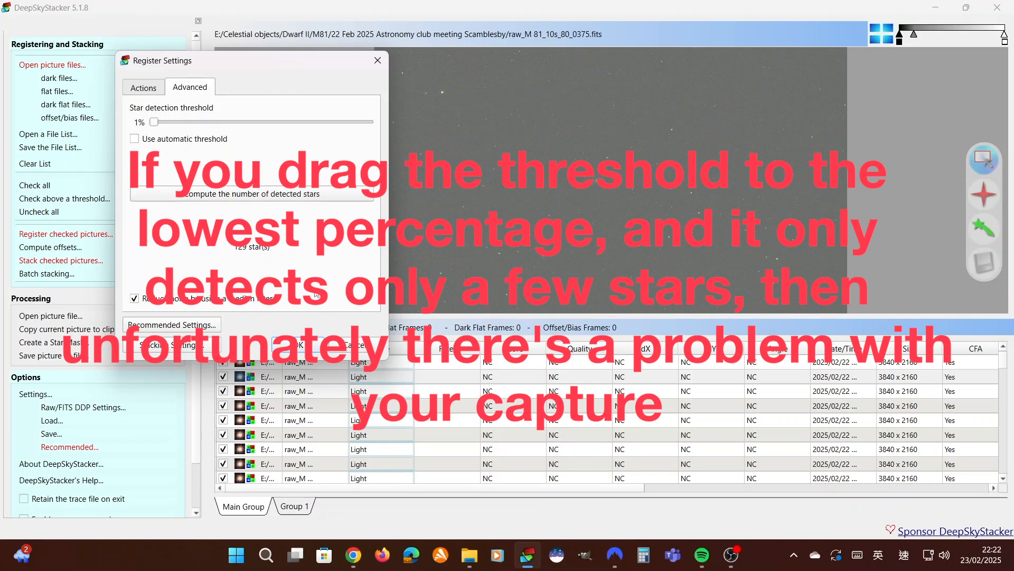
# Sweep the star detection threshold up and back to 1%, recompute the detected stars and start registering the checked pictures
pyautogui.moveTo(154, 122); pyautogui.dragTo(368, 123)
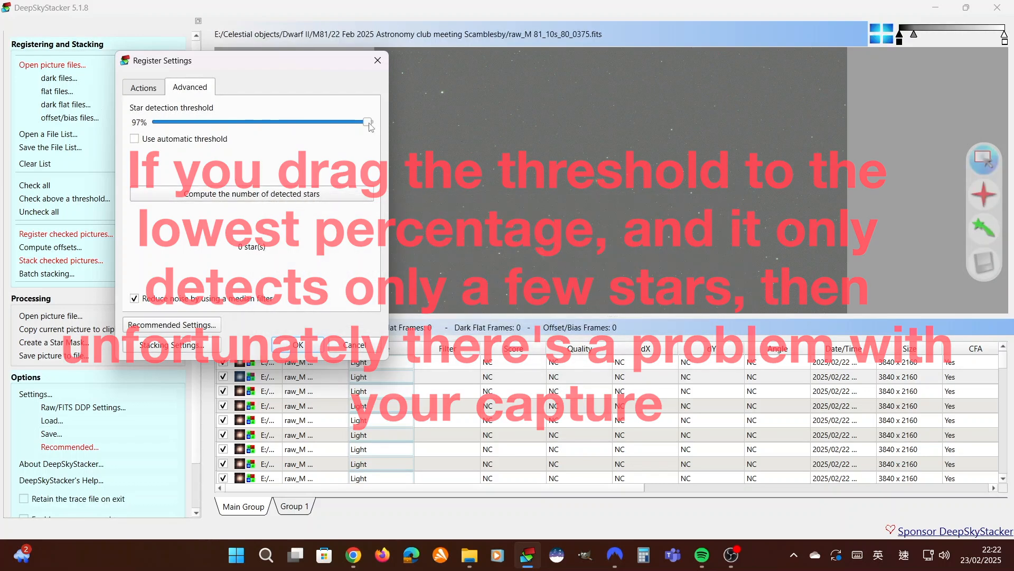
pyautogui.moveTo(368, 122); pyautogui.dragTo(153, 122)
pyautogui.click(228, 194)
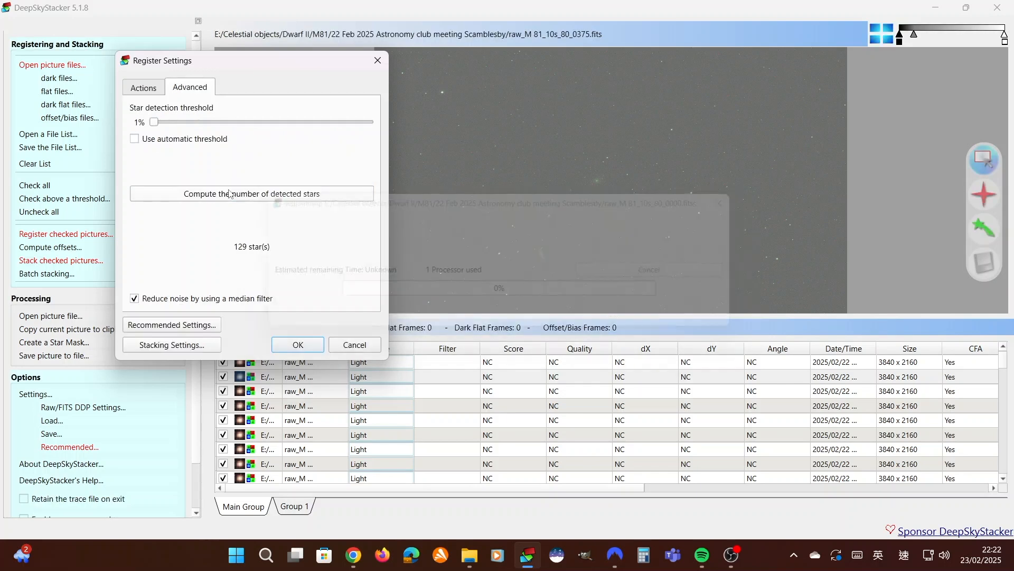
pyautogui.click(297, 344)
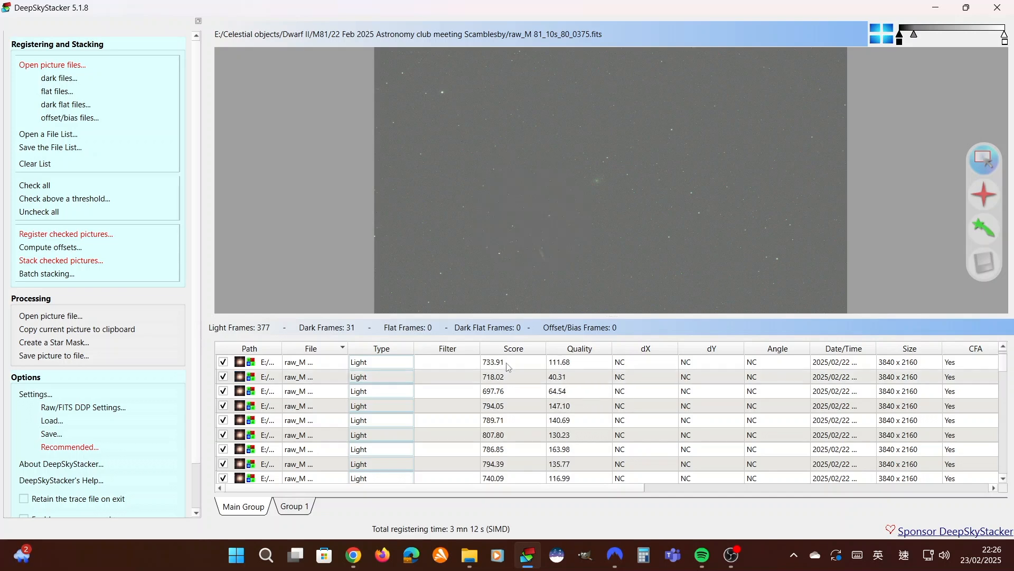
# Enlarge the frame list and sort the registered light frames by score from highest to lowest
pyautogui.moveTo(544, 316); pyautogui.dragTo(529, 206)
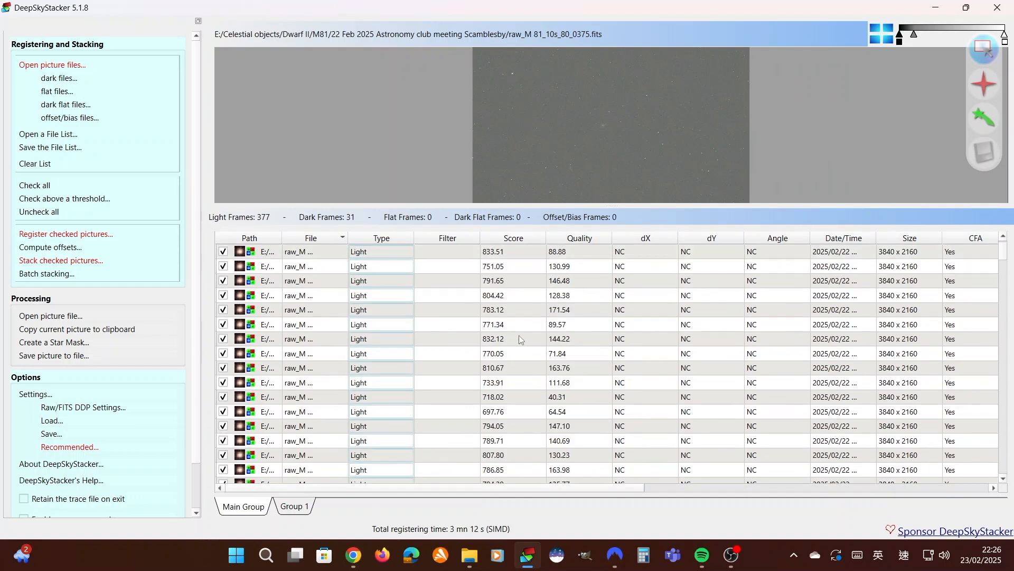
pyautogui.scroll(-20, 506, 327)
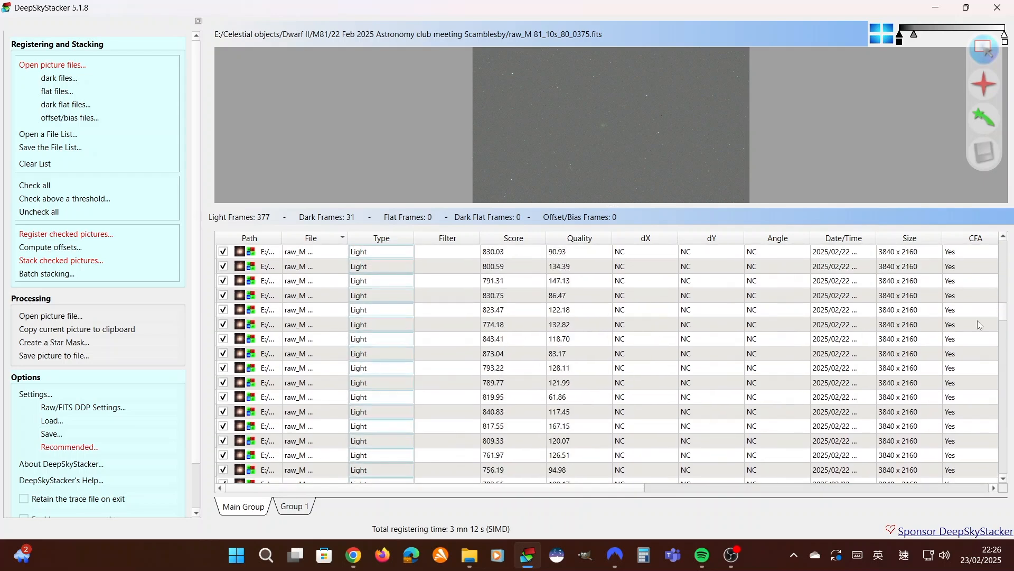
pyautogui.moveTo(1003, 305); pyautogui.dragTo(1013, 134)
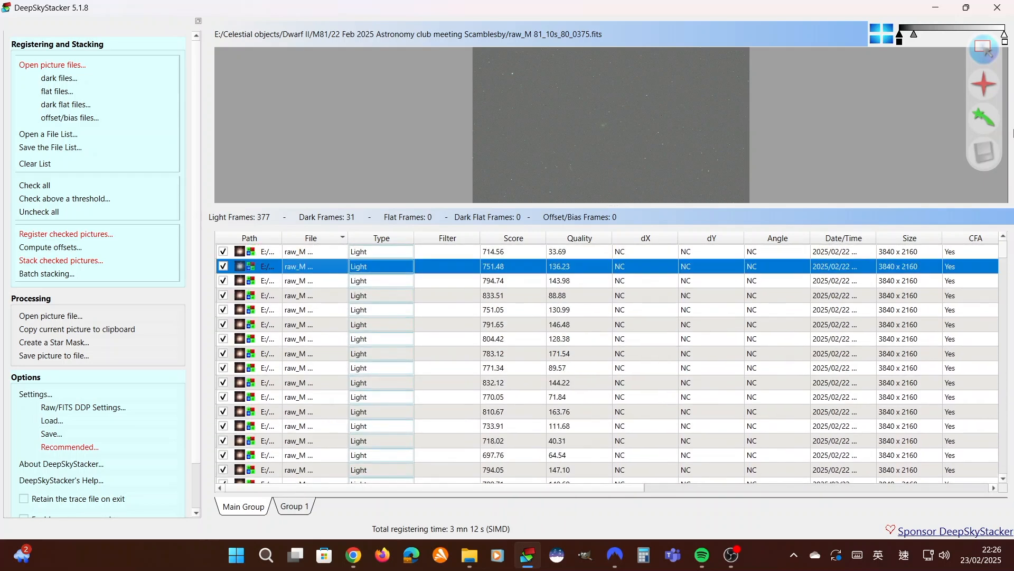
pyautogui.click(519, 239)
pyautogui.click(522, 241)
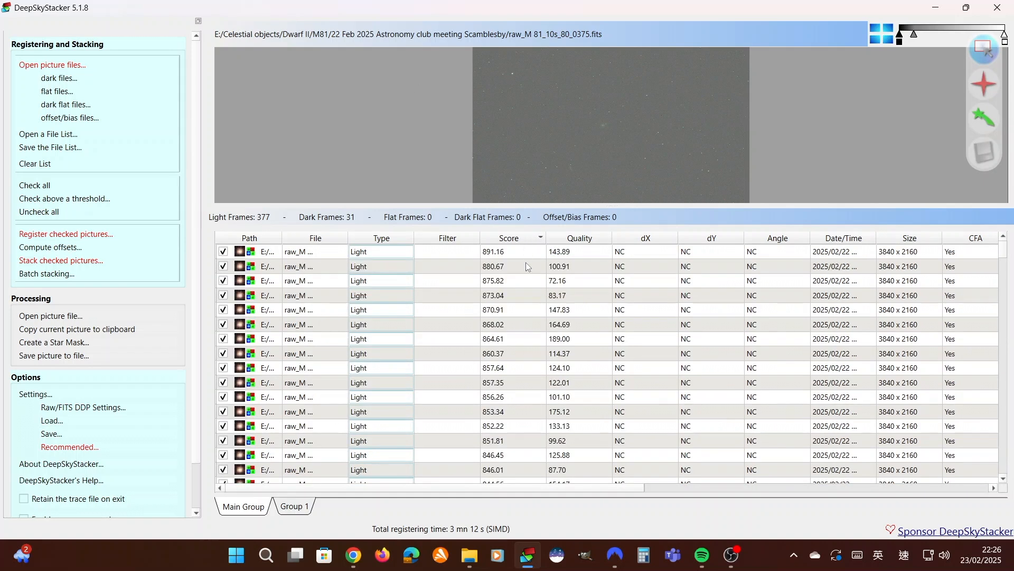
# Preview the highest-scoring light frames one after another in an enlarged image area to examine their star quality and framing
pyautogui.click(522, 253)
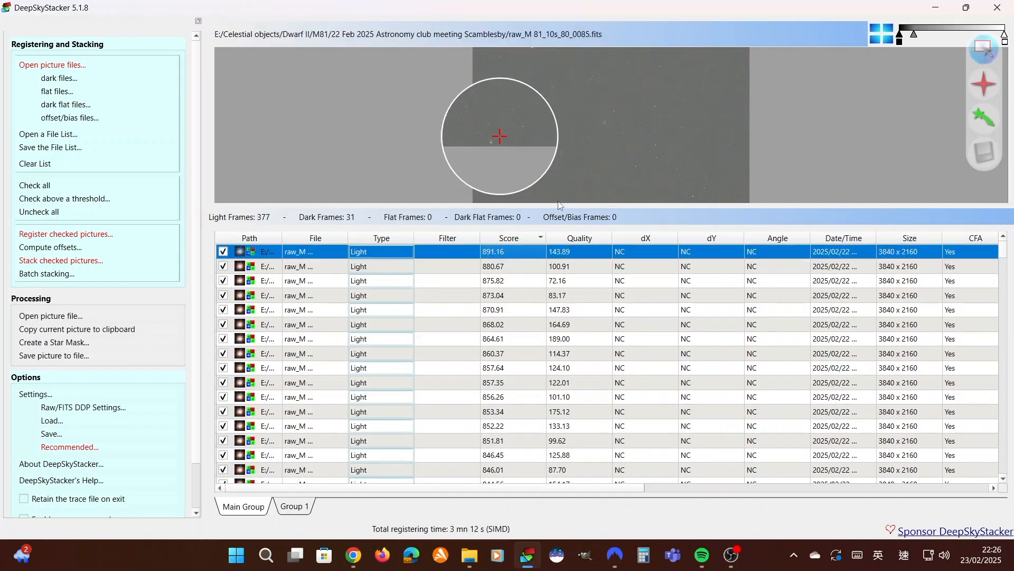
pyautogui.click(518, 262)
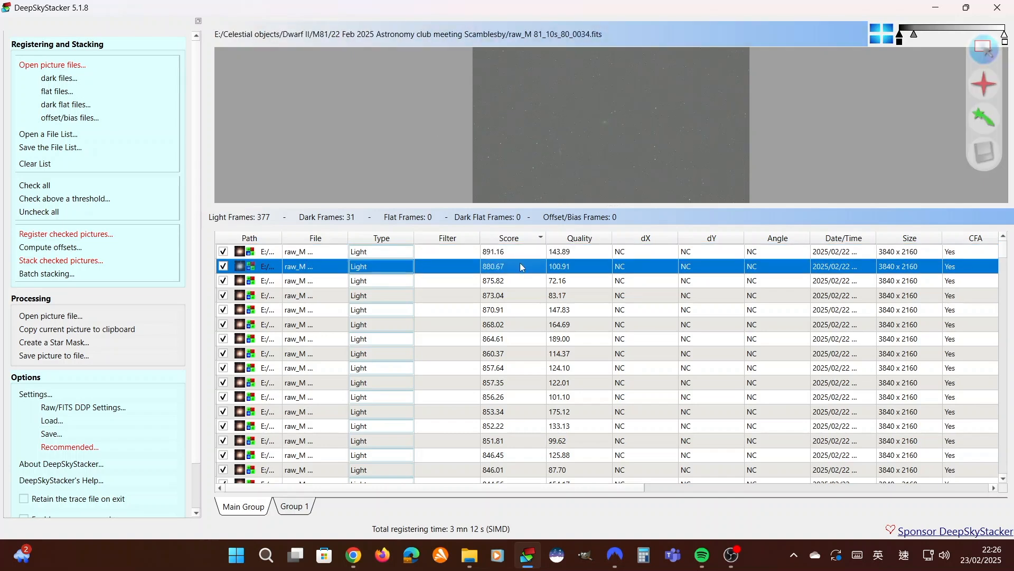
pyautogui.click(515, 279)
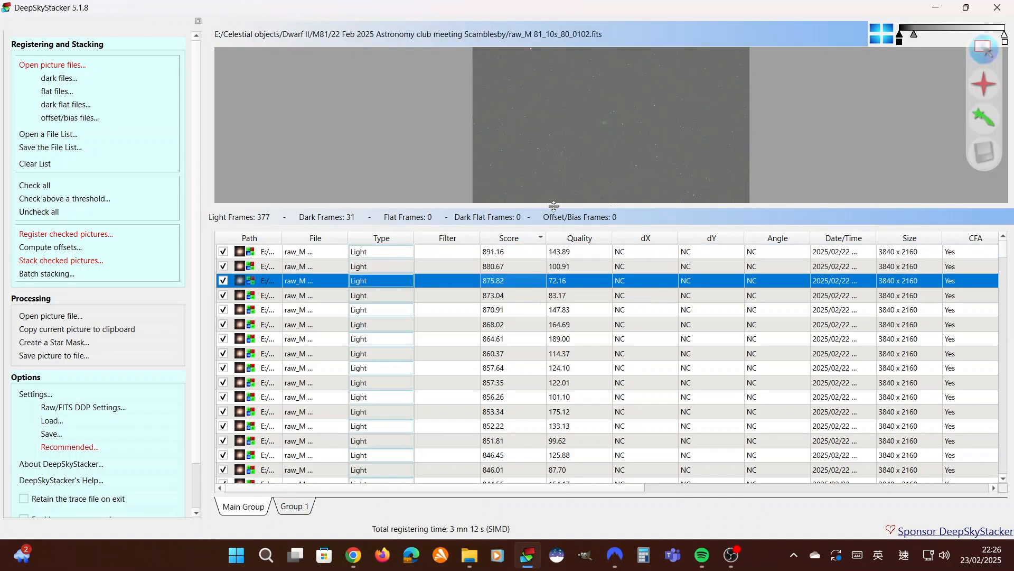
pyautogui.moveTo(552, 205); pyautogui.dragTo(555, 315)
pyautogui.click(515, 378)
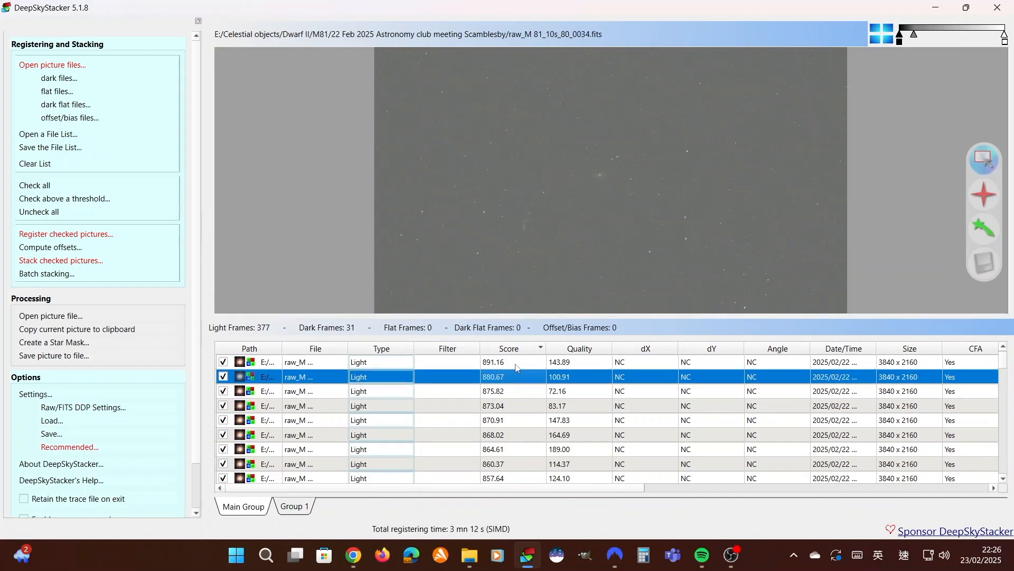
pyautogui.click(516, 363)
pyautogui.click(517, 377)
pyautogui.click(520, 391)
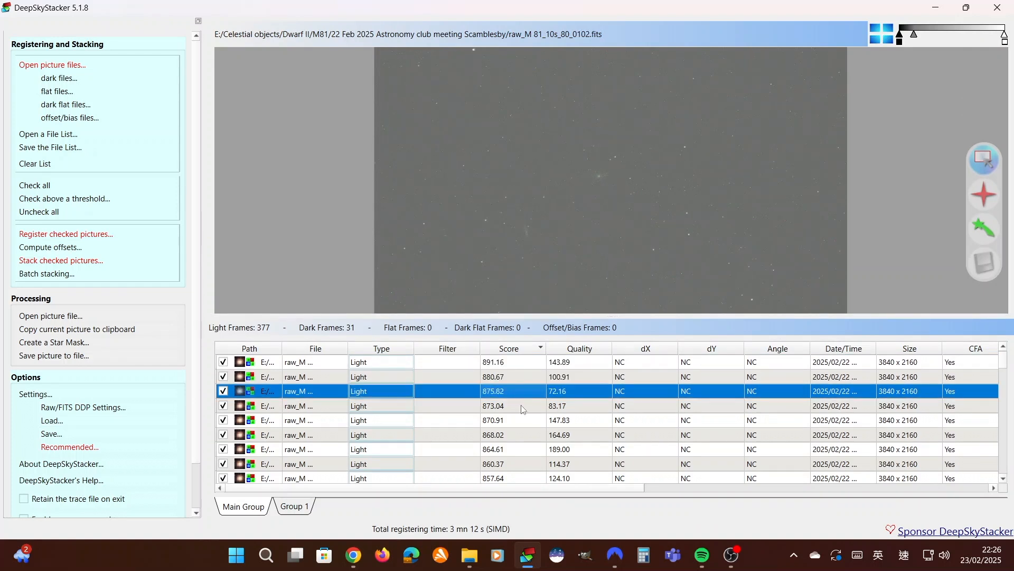
pyautogui.click(523, 406)
pyautogui.click(529, 362)
pyautogui.click(528, 375)
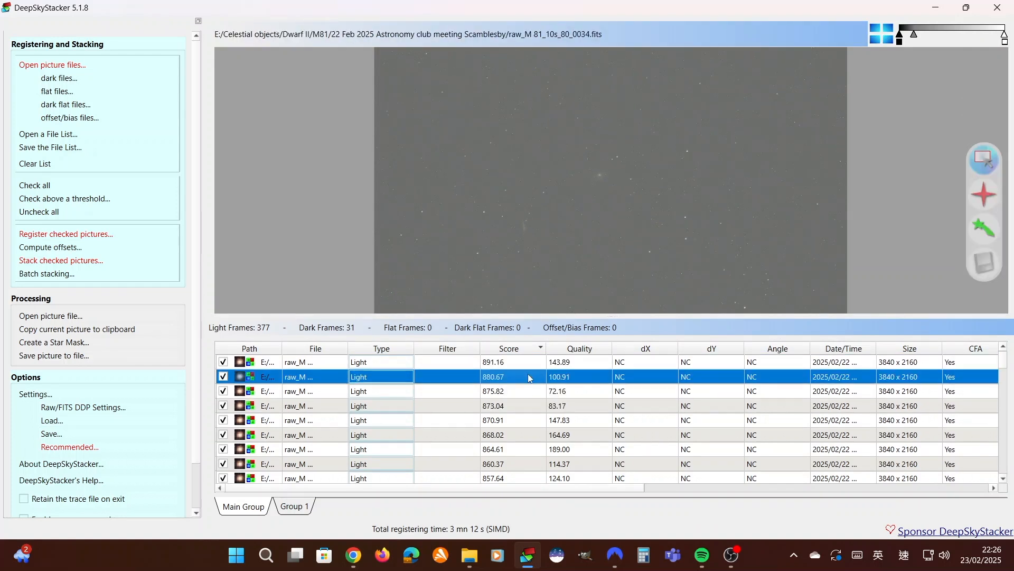
pyautogui.click(531, 392)
pyautogui.click(527, 420)
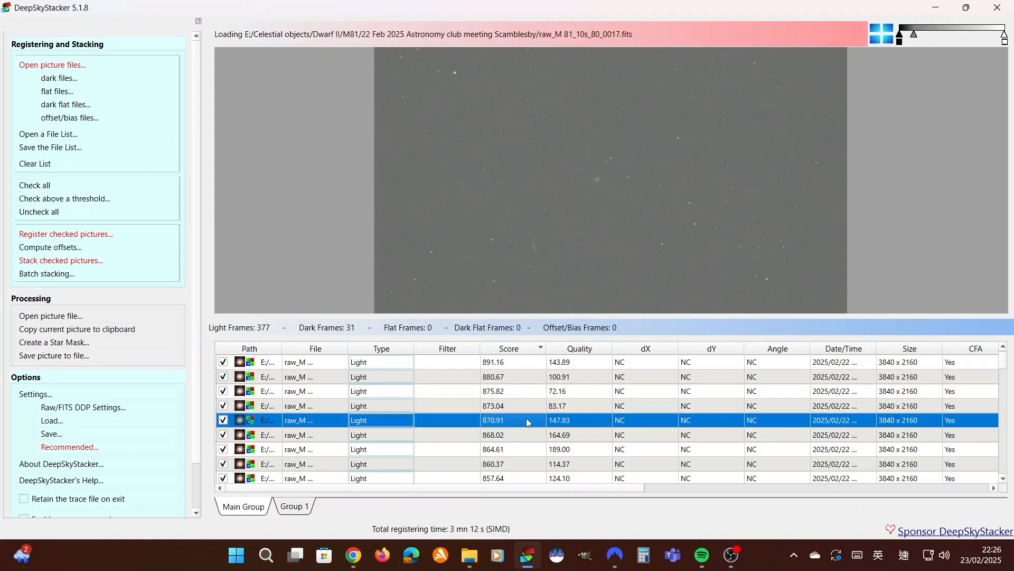
pyautogui.scroll(-1, 531, 426)
pyautogui.click(527, 391)
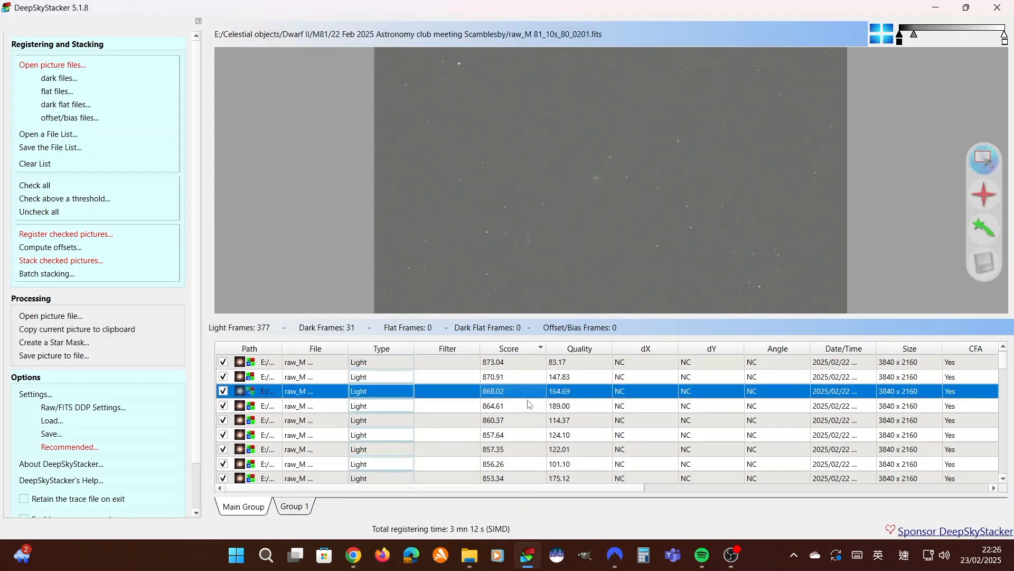
pyautogui.click(530, 406)
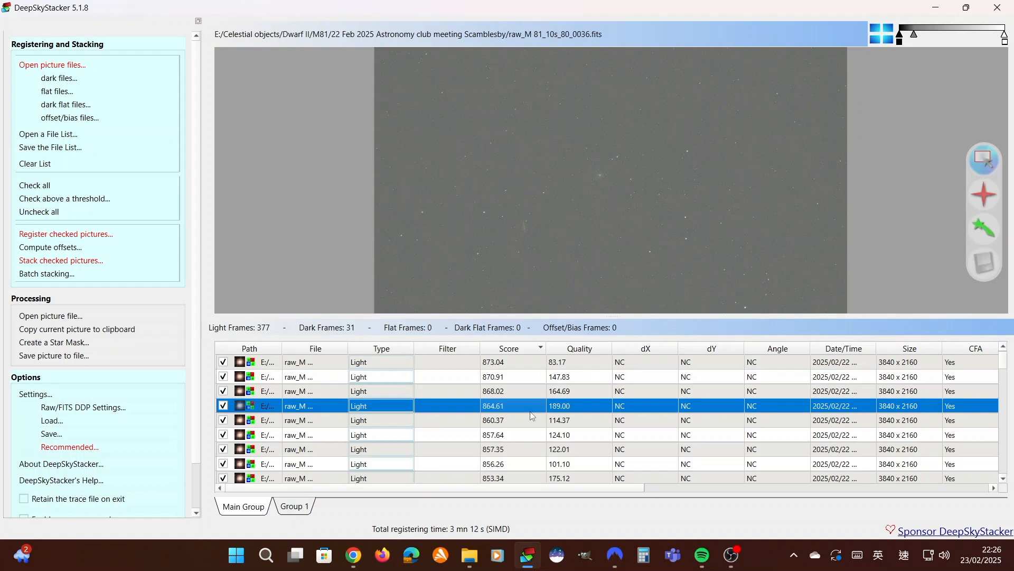
# Step back and forth through the light frames at the top of the score ranking to compare their framing and stars
pyautogui.scroll(1, 532, 417)
pyautogui.click(524, 362)
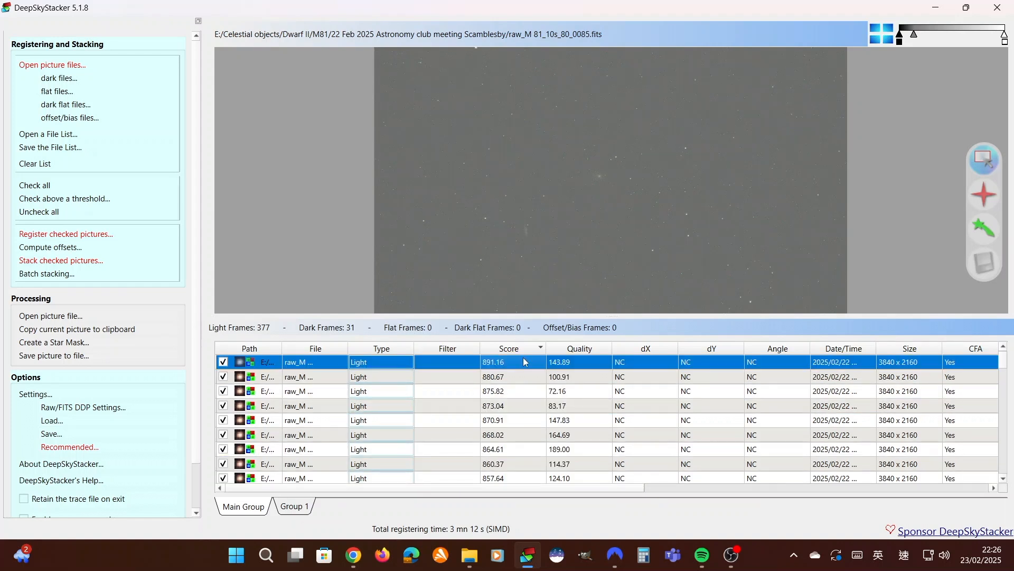
pyautogui.click(525, 377)
pyautogui.press('Down')
pyautogui.press('Down')
pyautogui.press('Down')
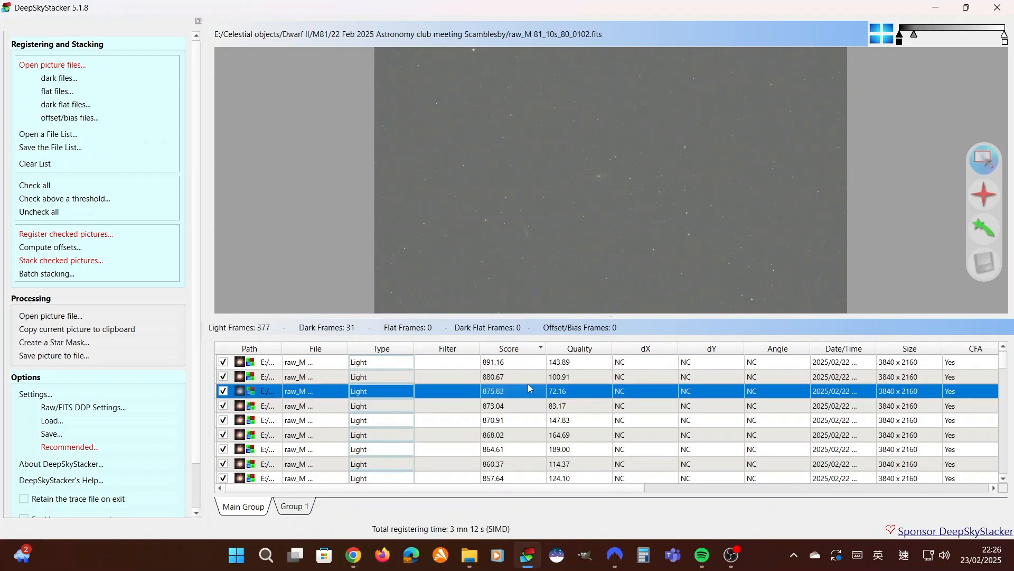
pyautogui.press('Down')
pyautogui.press('Down')
pyautogui.press('Down')
pyautogui.press('Down')
pyautogui.press('Up')
pyautogui.press('Up')
pyautogui.press('Up')
pyautogui.press('Up')
pyautogui.press('Up')
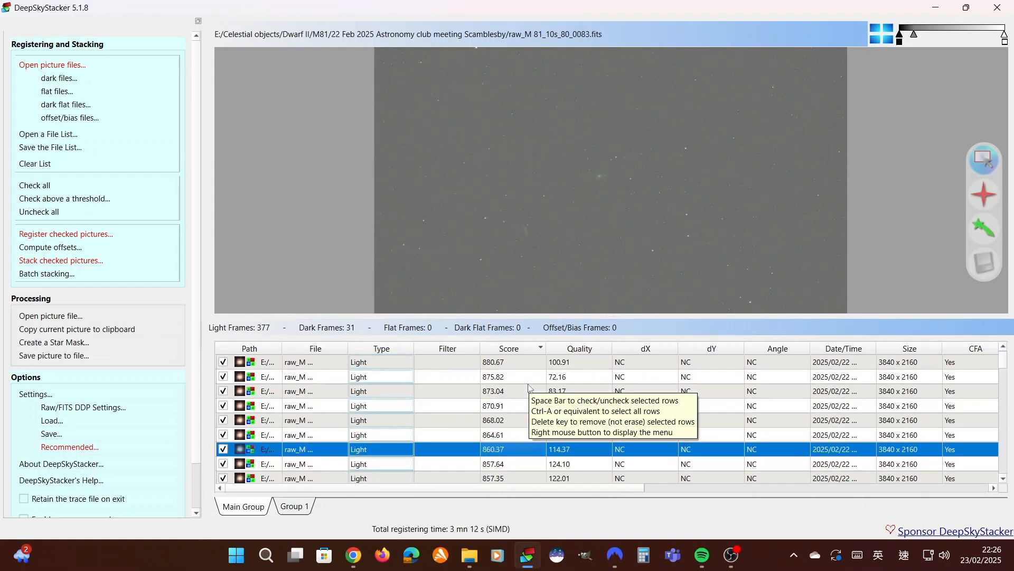
pyautogui.press('Up')
pyautogui.press('Up')
pyautogui.press('Up')
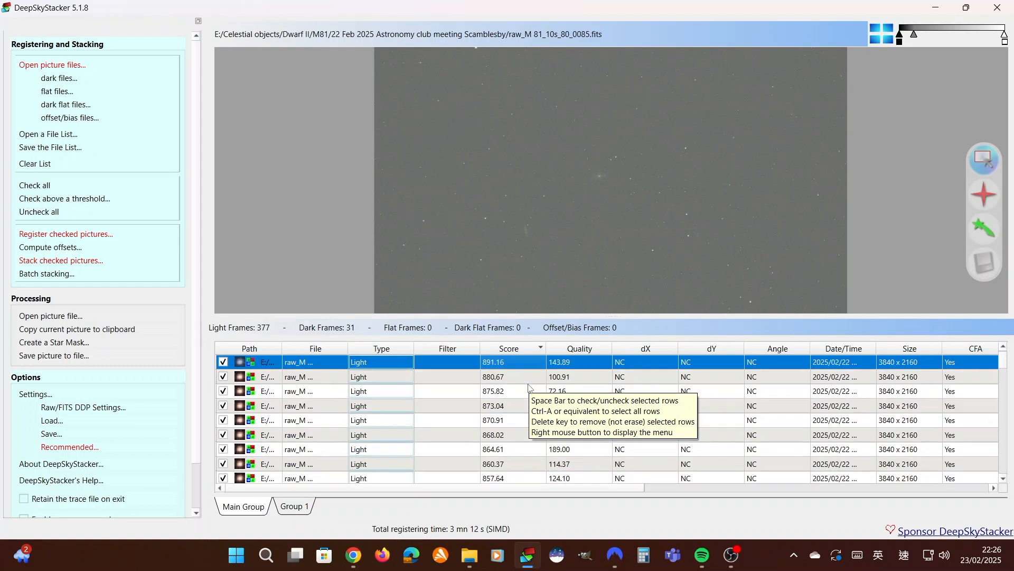
# Preview the light frames down the ranking from the best-scored one to the frame scoring 851.81, examining the sky field in each
pyautogui.press('Down')
pyautogui.press('Down')
pyautogui.press('Down')
pyautogui.press('Down')
pyautogui.press('Down')
pyautogui.press('Down')
pyautogui.press('Down')
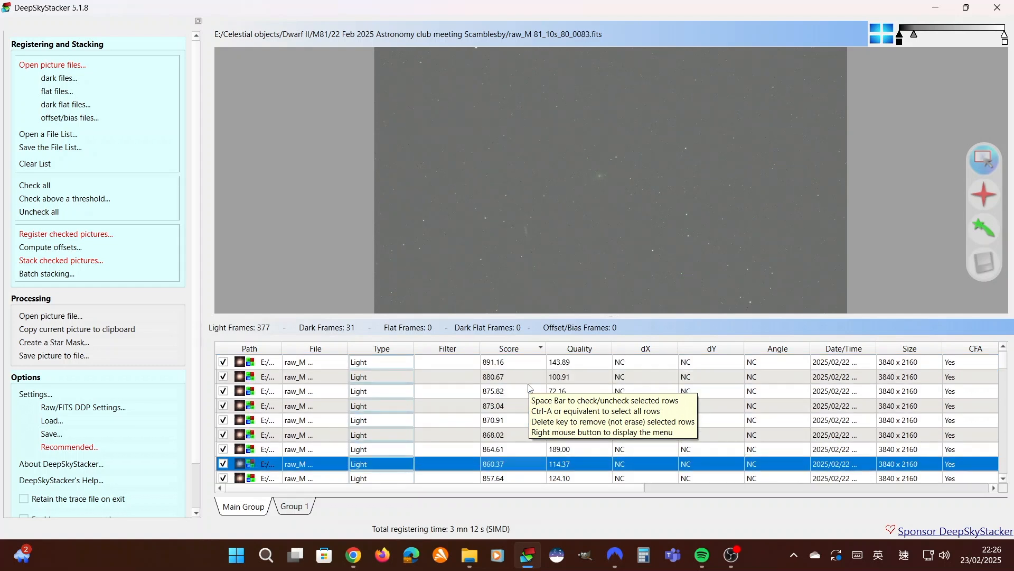
pyautogui.press('Down')
pyautogui.press('Down')
pyautogui.press('Down')
pyautogui.press('Down')
pyautogui.press('Down')
pyautogui.press('Down')
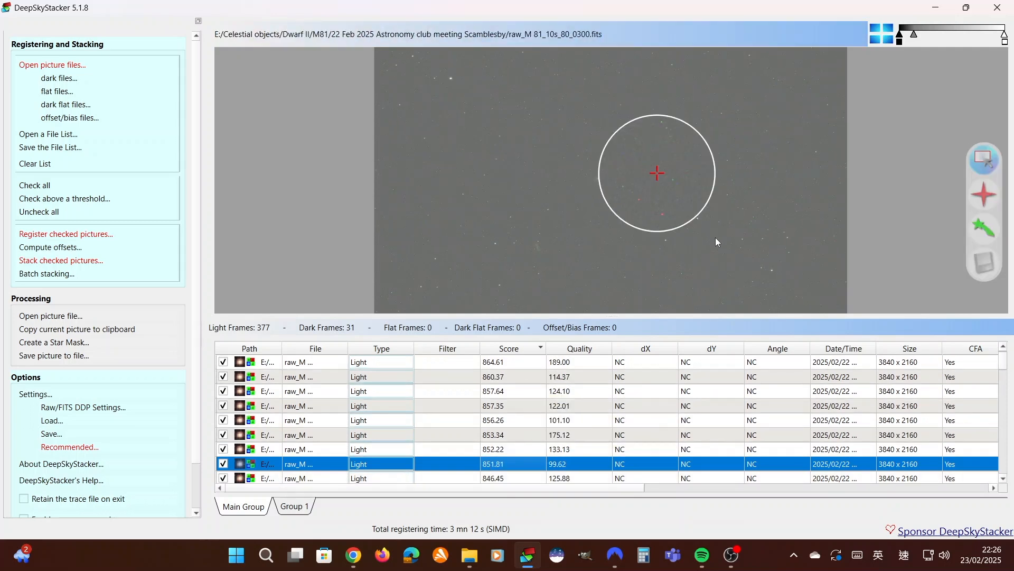
# Enlarge the frame list and survey the scores from the best light frames down to the weakest ones
pyautogui.moveTo(630, 317); pyautogui.dragTo(612, 137)
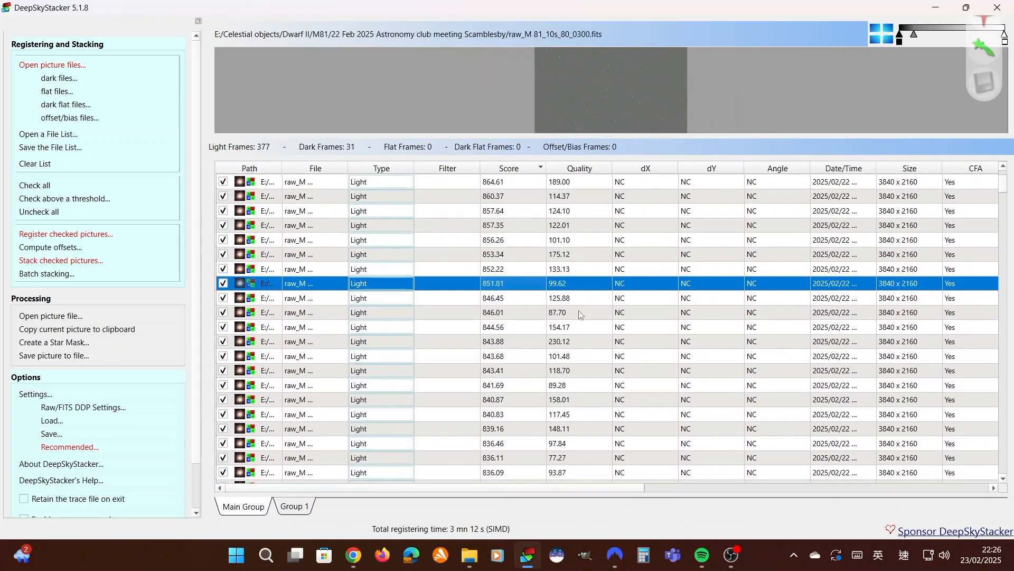
pyautogui.scroll(2, 500, 274)
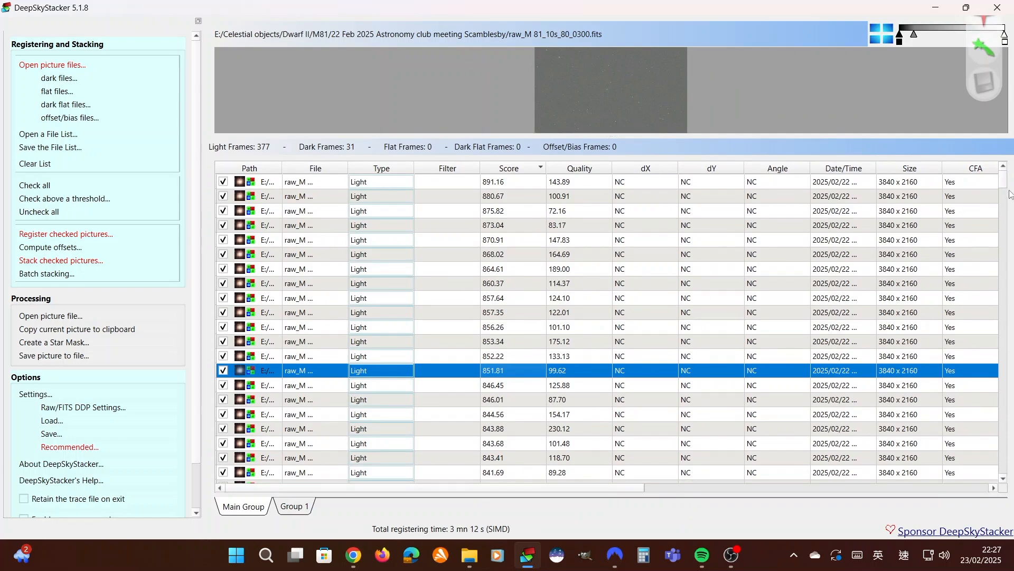
pyautogui.moveTo(1005, 183); pyautogui.dragTo(1007, 394)
pyautogui.click(503, 297)
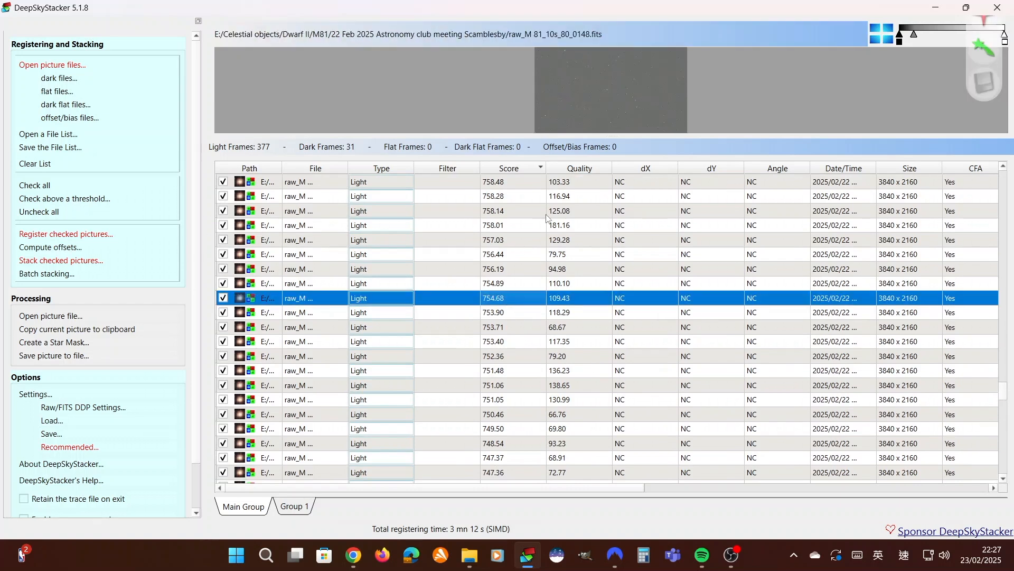
pyautogui.scroll(-20, 600, 389)
pyautogui.scroll(2, 600, 389)
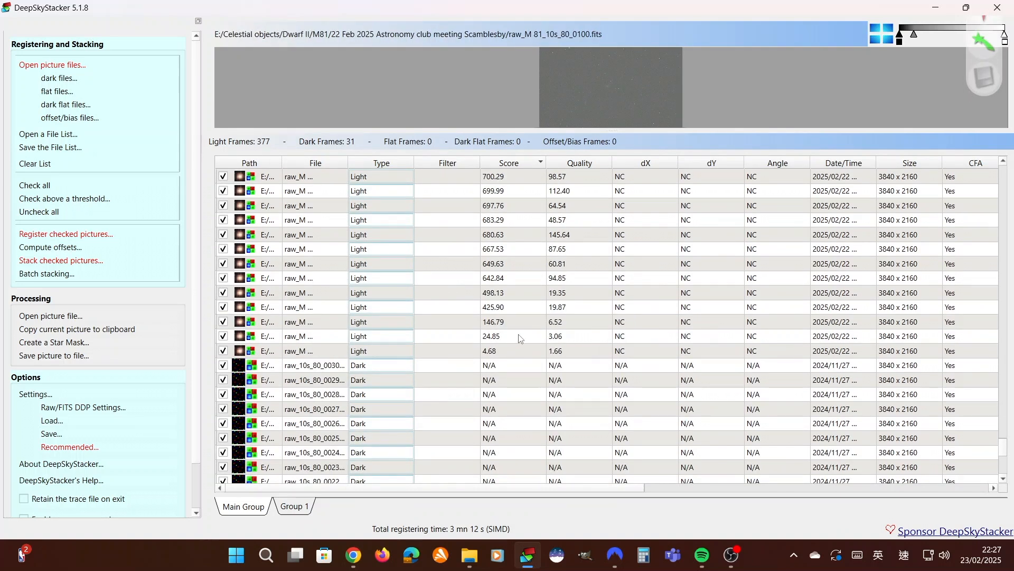
# Preview the weakest light frames just above the dark frames, including those scoring 24.85 and 4.68
pyautogui.click(500, 341)
pyautogui.click(500, 350)
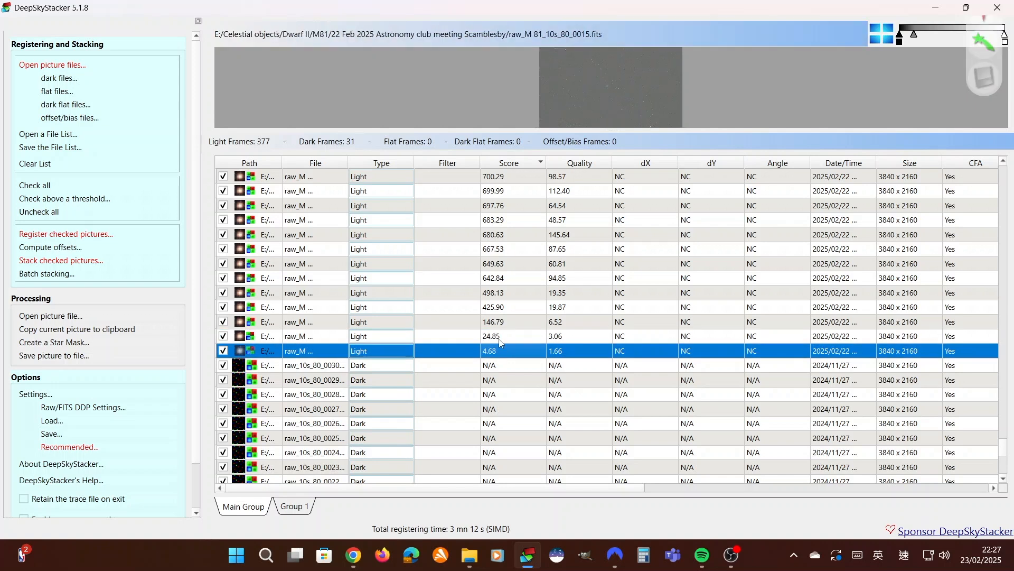
pyautogui.click(497, 324)
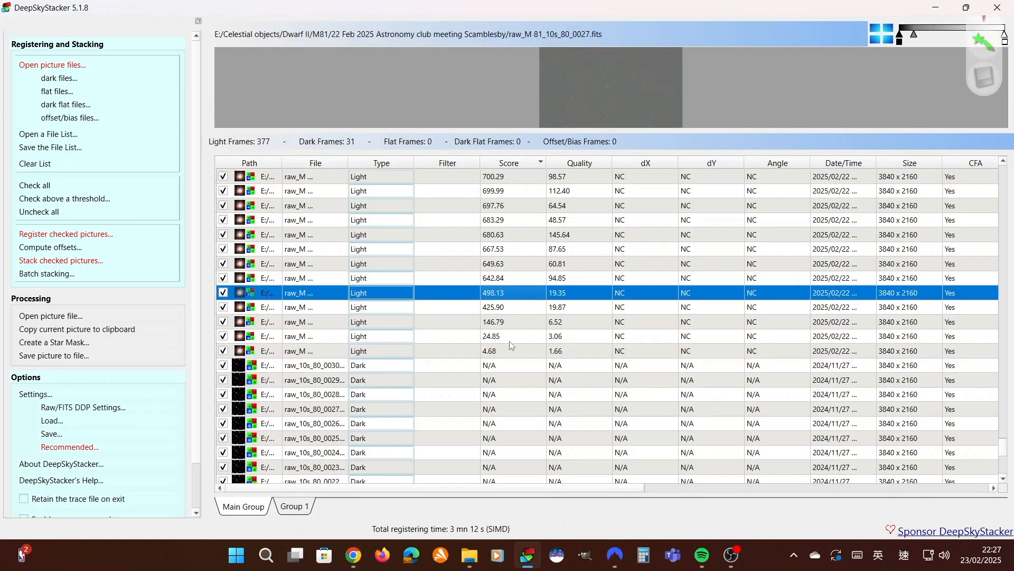
pyautogui.click(508, 341)
pyautogui.click(507, 352)
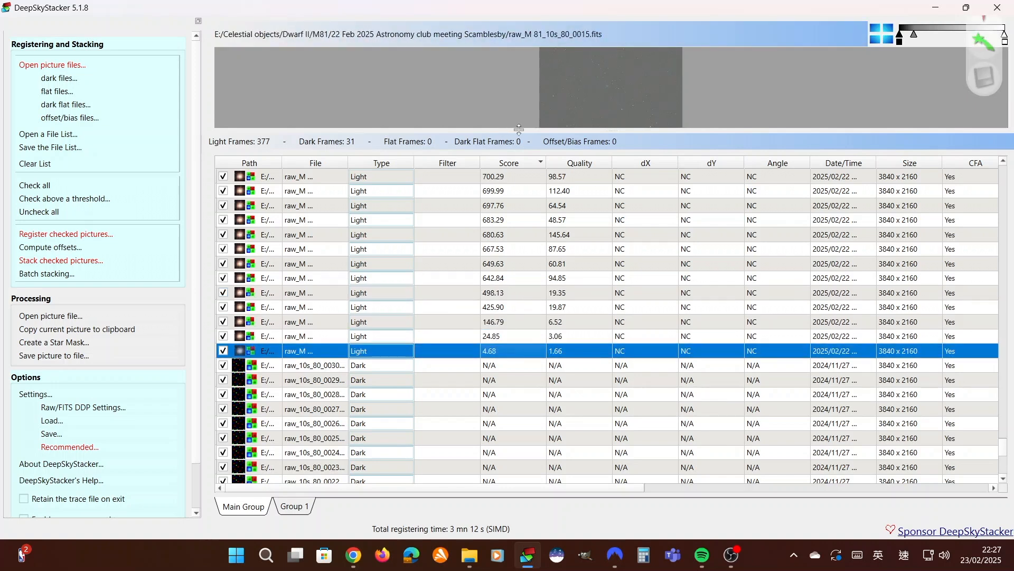
# Enlarge the image area and inspect the two lowest-scoring light frames and their neighbours for defects
pyautogui.moveTo(519, 129); pyautogui.dragTo(544, 204)
pyautogui.click(485, 409)
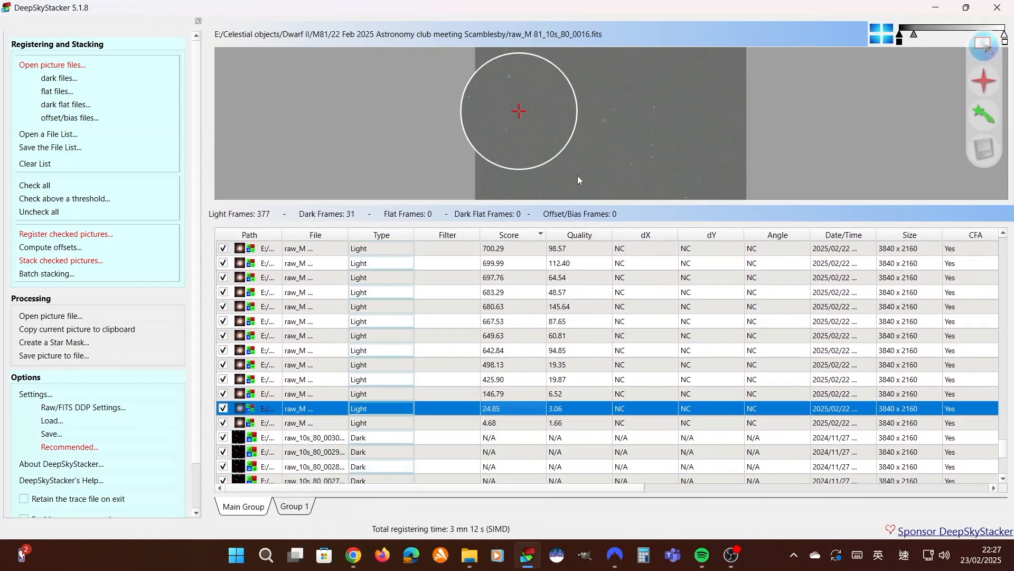
pyautogui.moveTo(581, 203); pyautogui.dragTo(600, 315)
pyautogui.click(488, 405)
pyautogui.click(489, 379)
pyautogui.scroll(-1, 596, 415)
pyautogui.click(516, 450)
pyautogui.click(512, 431)
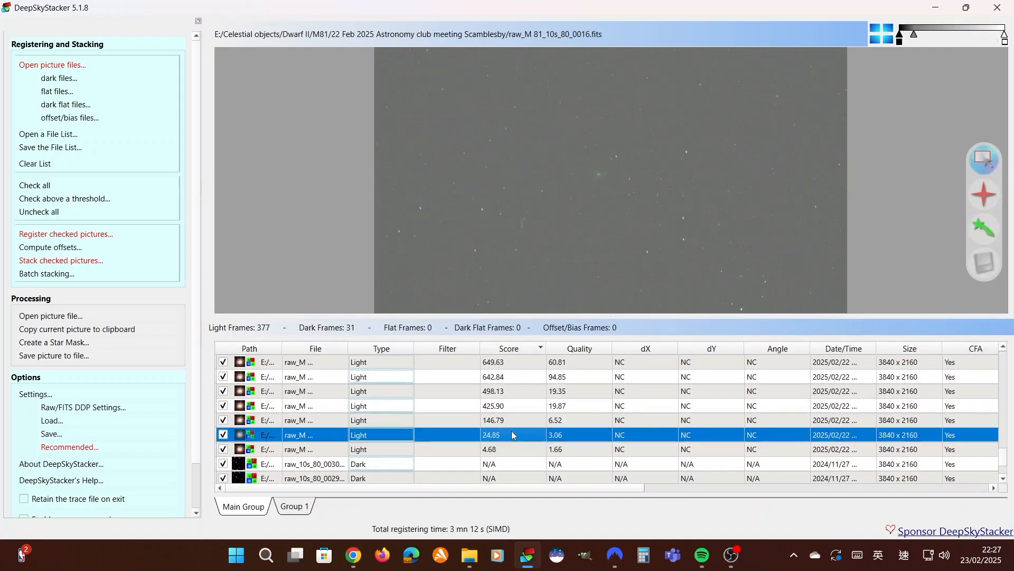
# Compare the frame scoring 24.85 with the light frames scoring 146.79, 425.90 and 642.84
pyautogui.click(511, 421)
pyautogui.click(511, 408)
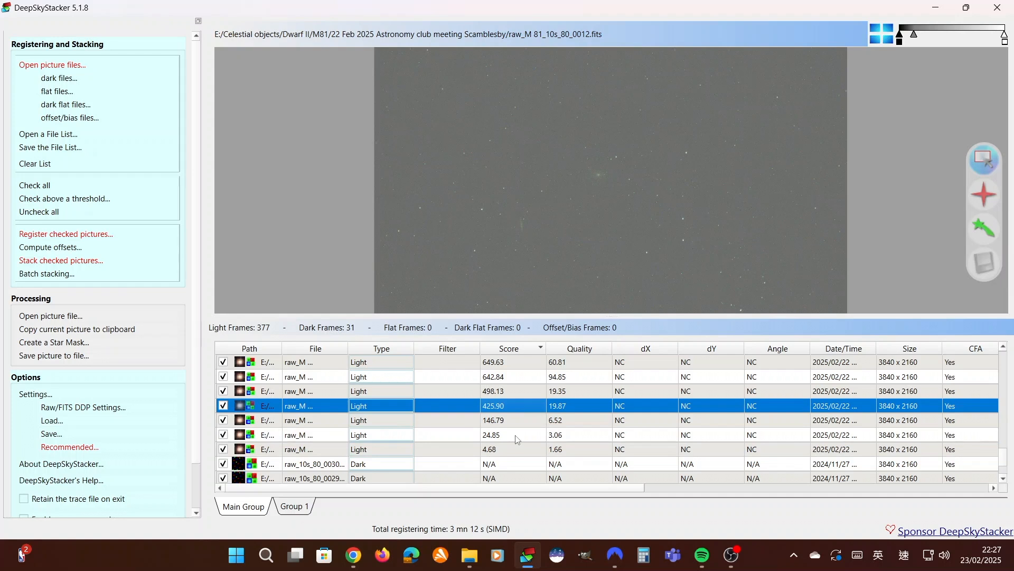
pyautogui.click(516, 435)
pyautogui.click(516, 375)
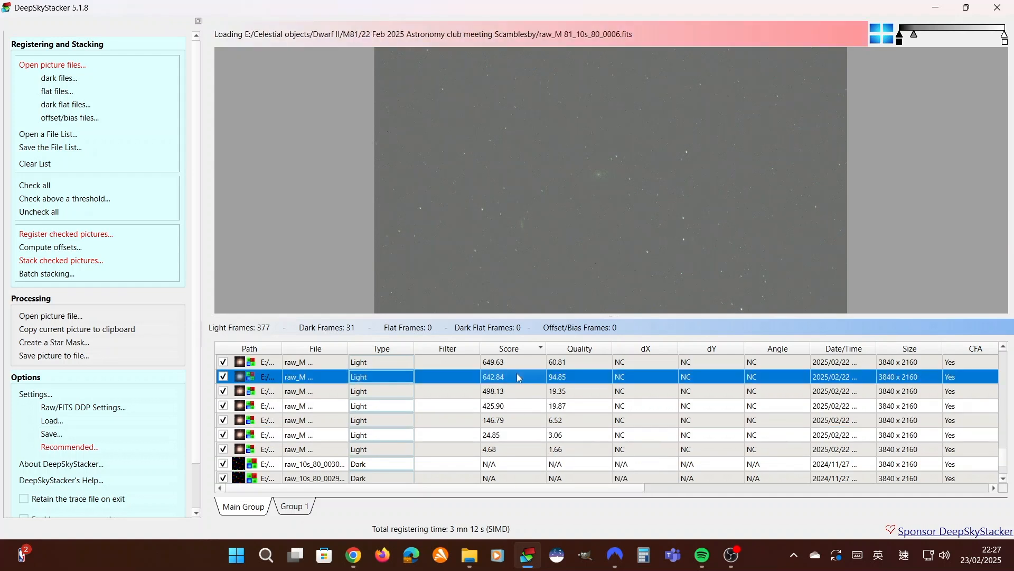
pyautogui.click(528, 418)
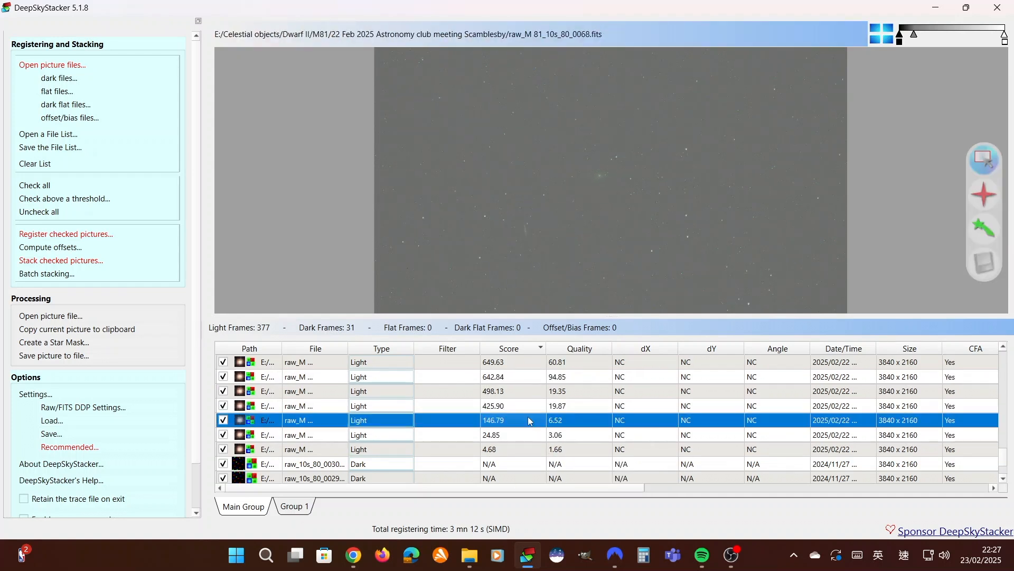
pyautogui.click(530, 435)
pyautogui.click(533, 420)
pyautogui.click(534, 433)
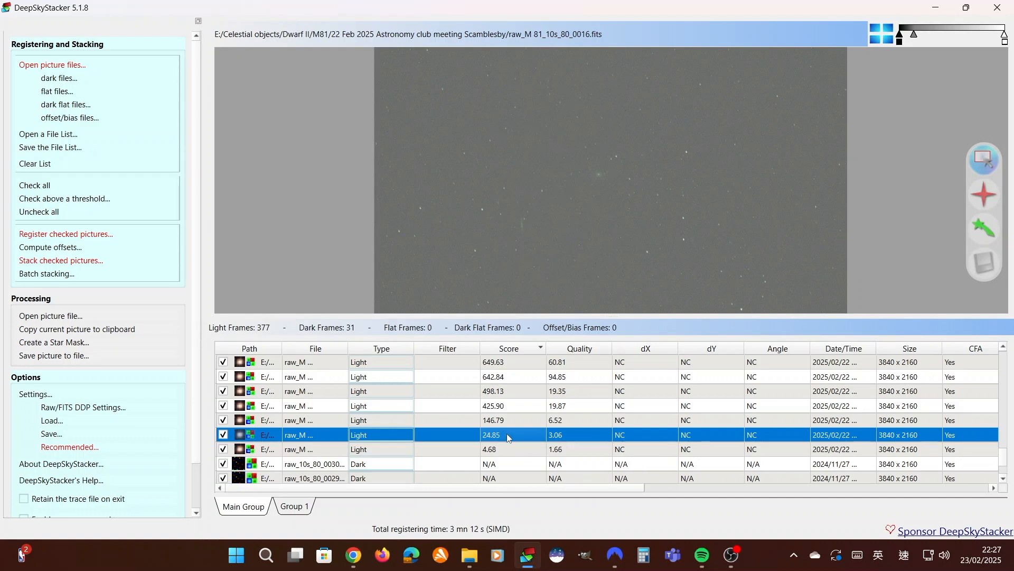
# Remove the two light frames scoring 24.85 and 4.68 from the list
pyautogui.rightClick(509, 437)
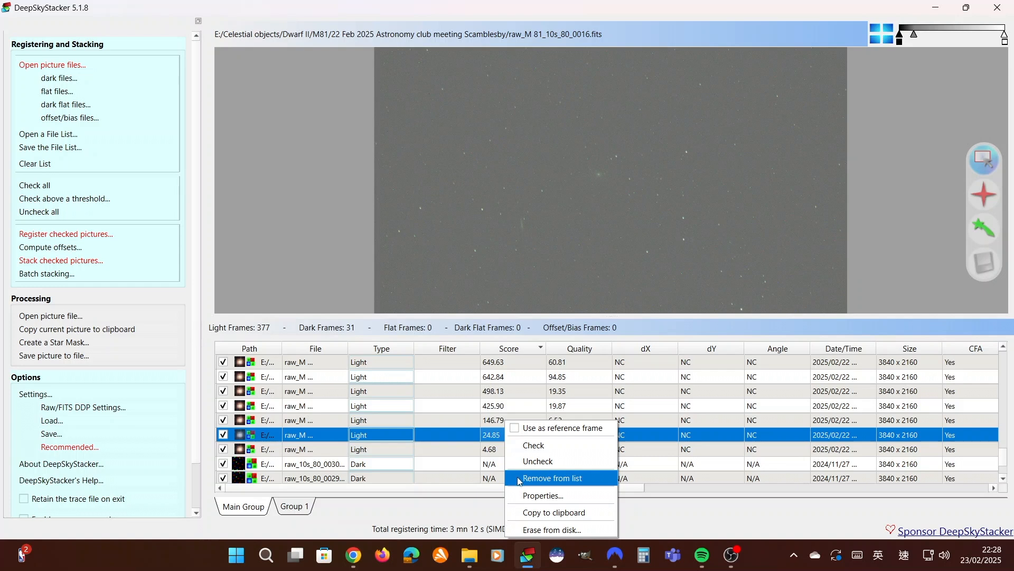
pyautogui.click(520, 479)
pyautogui.click(513, 435)
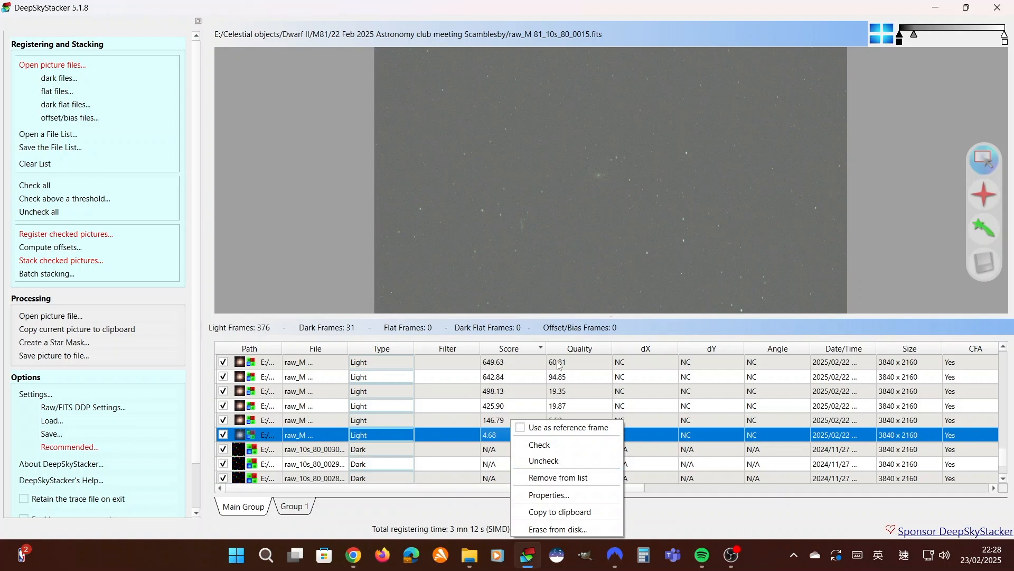
pyautogui.click(547, 479)
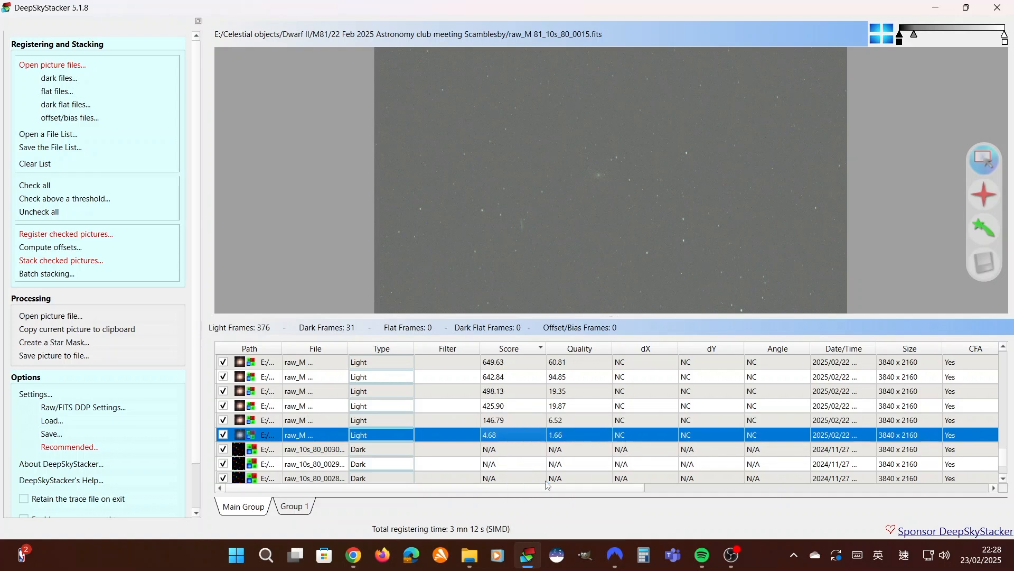
# Preview the lowest-scoring remaining light frames, from raw_M 81_10s_80_0068 up to raw_M 81_10s_80_0014, to compare their image quality
pyautogui.click(502, 421)
pyautogui.press('Up')
pyautogui.press('Up')
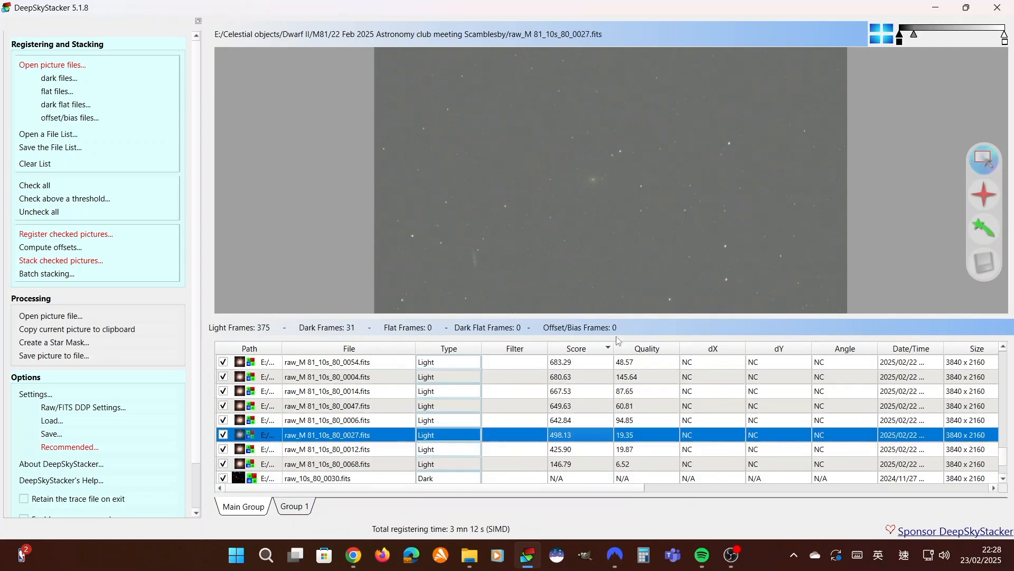
pyautogui.click(575, 463)
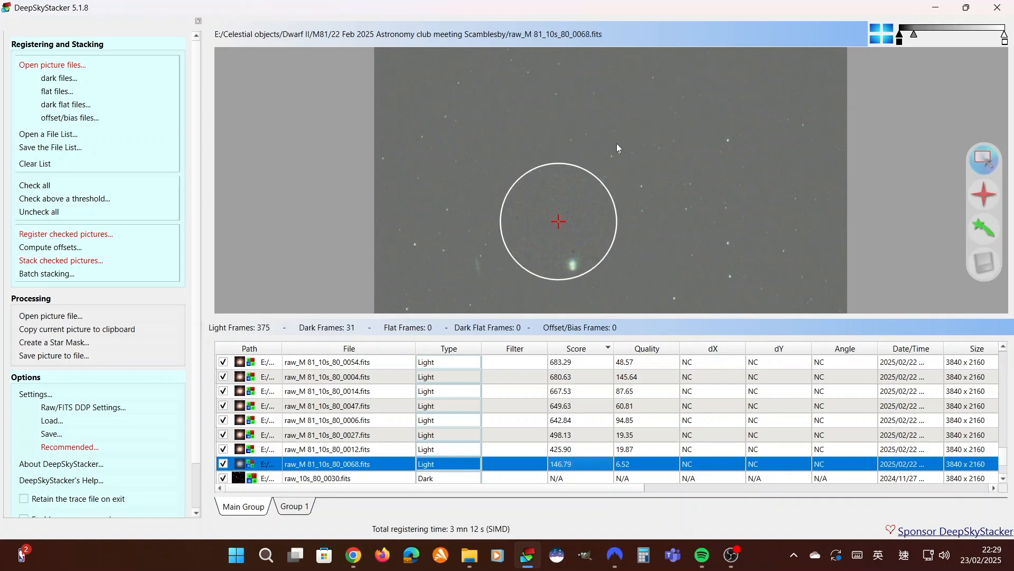
pyautogui.press('Up')
pyautogui.press('Up')
pyautogui.press('Up')
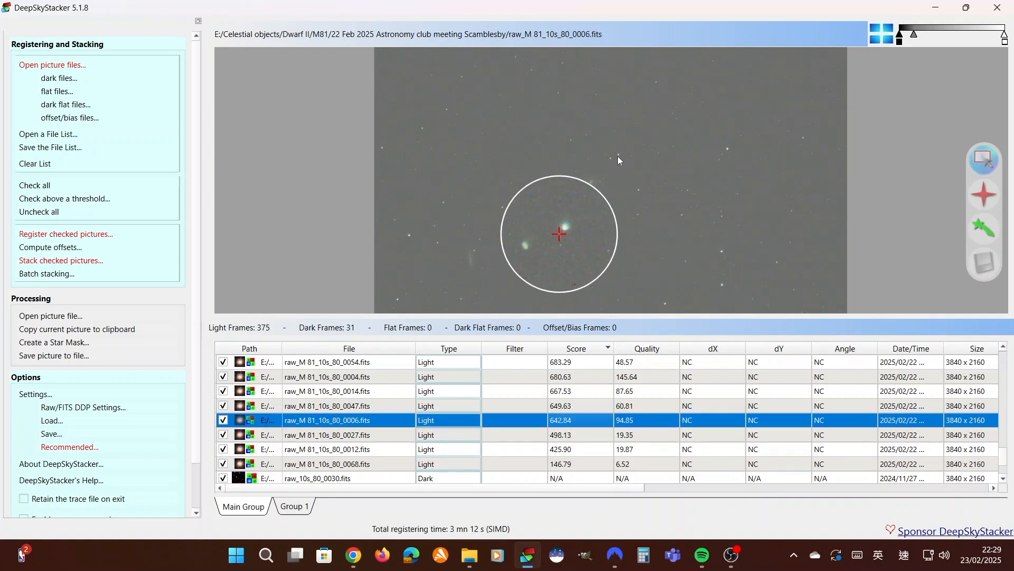
pyautogui.press('Up')
pyautogui.press('Up')
# Remove light frames raw_M 81_10s_80_0027, raw_M 81_10s_80_0012 and raw_M 81_10s_80_0068 from the list
pyautogui.click(564, 437)
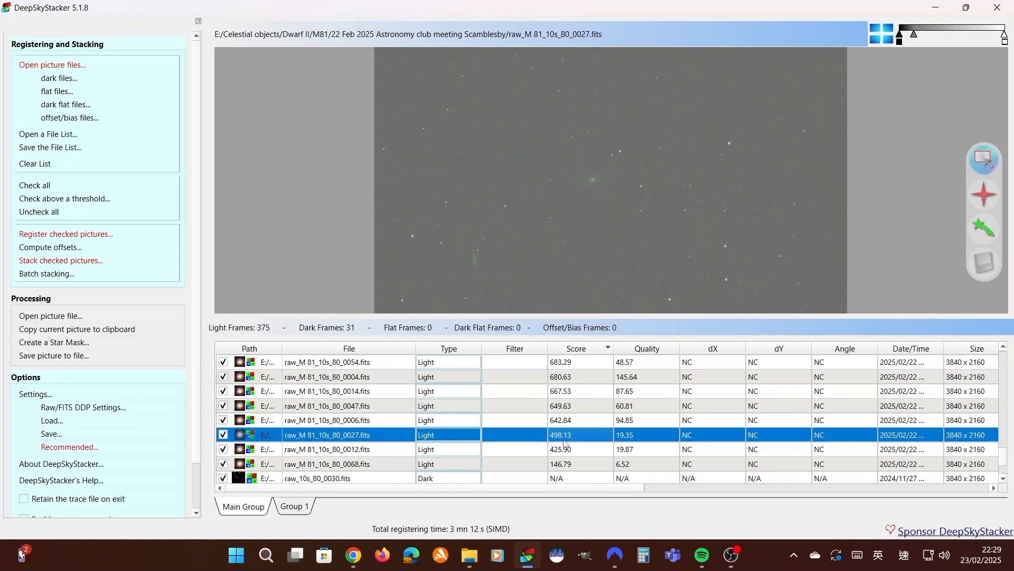
pyautogui.rightClick(573, 437)
pyautogui.click(607, 477)
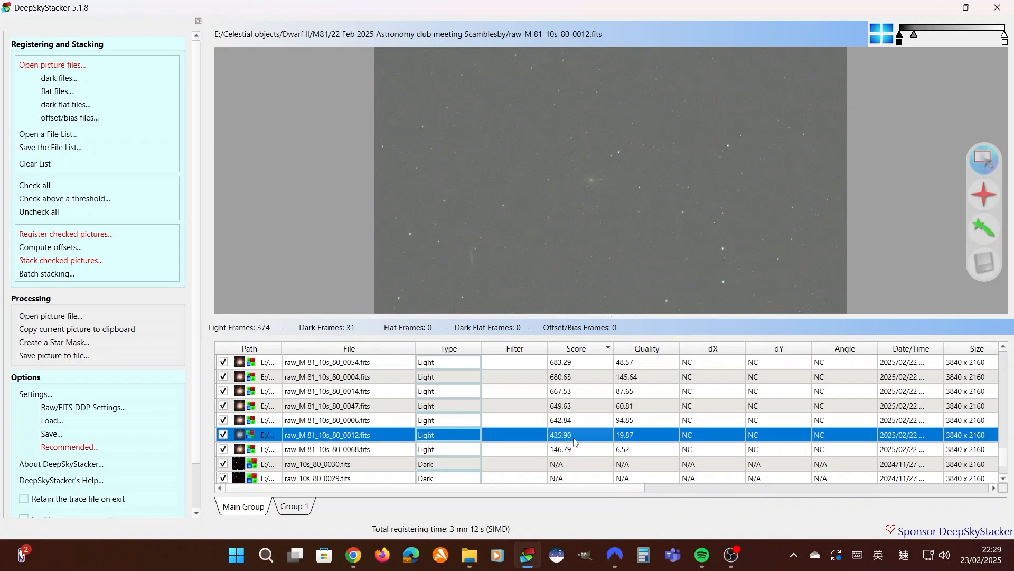
pyautogui.rightClick(576, 442)
pyautogui.click(607, 477)
pyautogui.click(576, 436)
pyautogui.rightClick(575, 437)
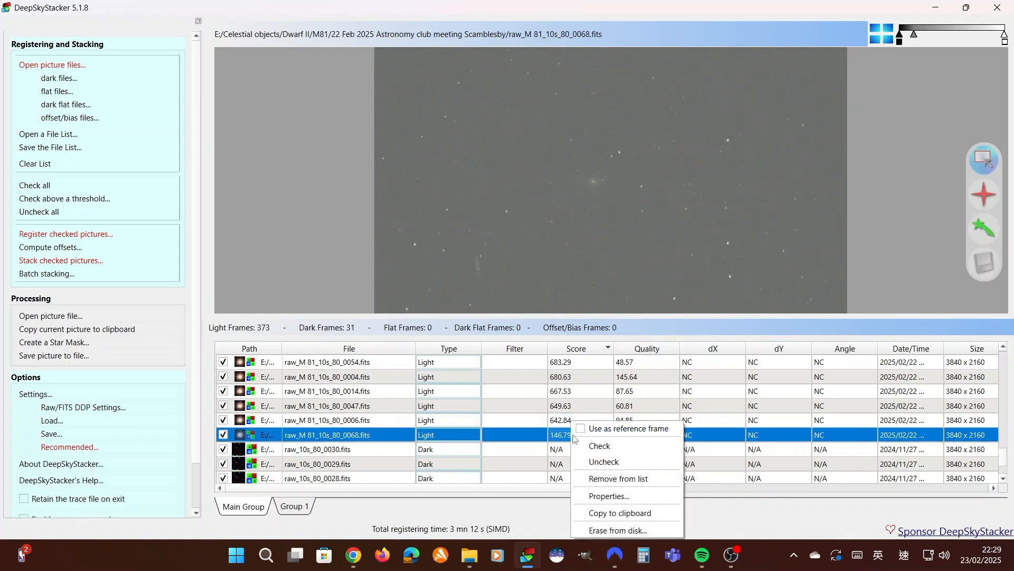
pyautogui.click(611, 480)
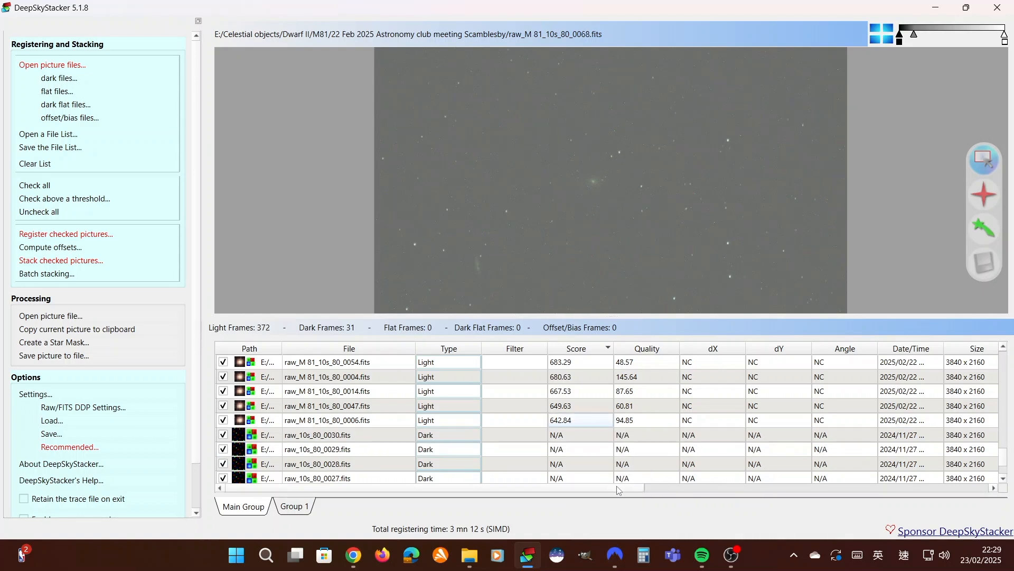
# Preview light frame raw_M 81_10s_80_0006 and the two frames ranked directly above it
pyautogui.click(593, 423)
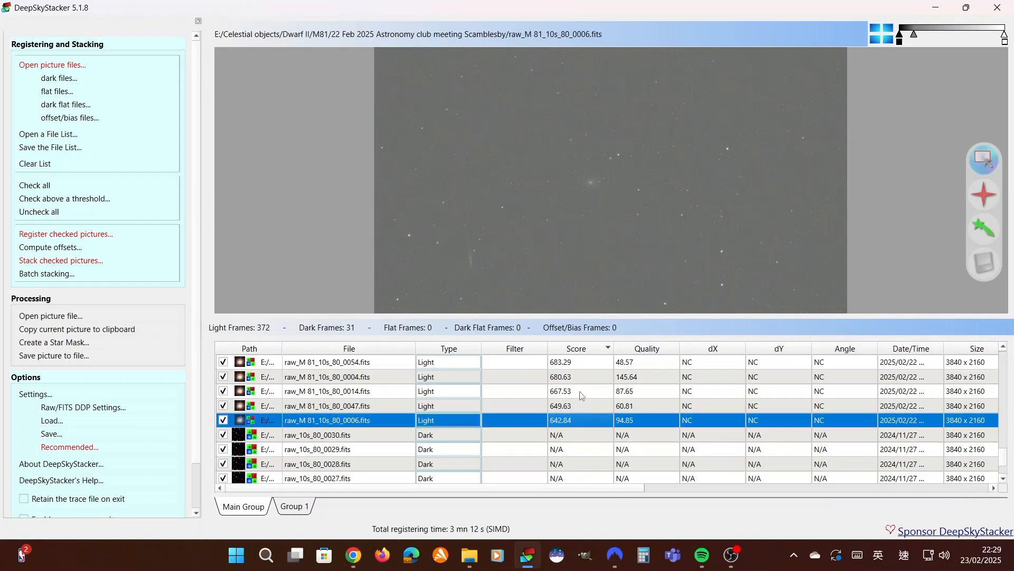
pyautogui.press('Up')
pyautogui.press('Up')
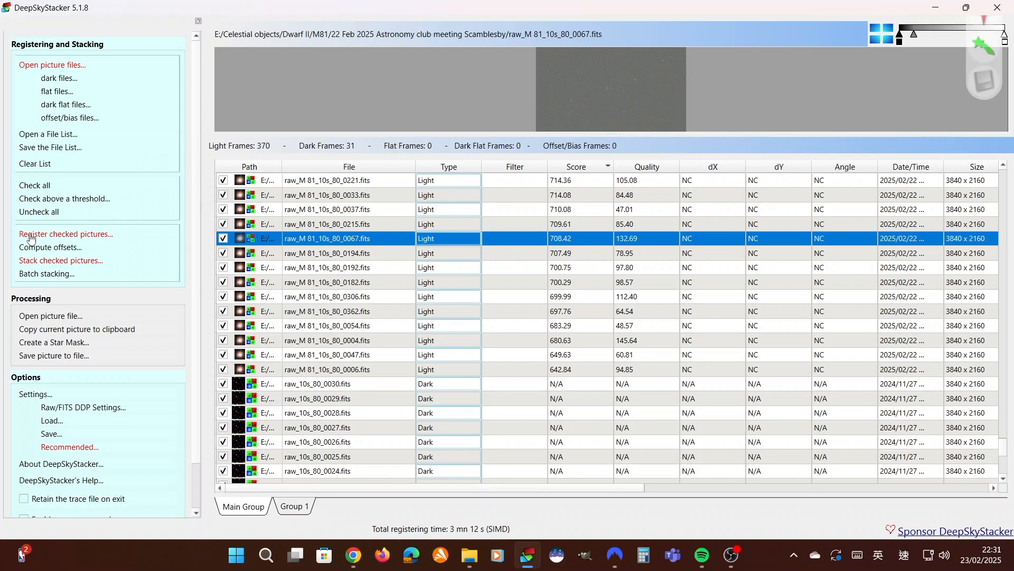
# In the register settings, turn off registering already registered pictures and enable stacking after registering
pyautogui.click(79, 234)
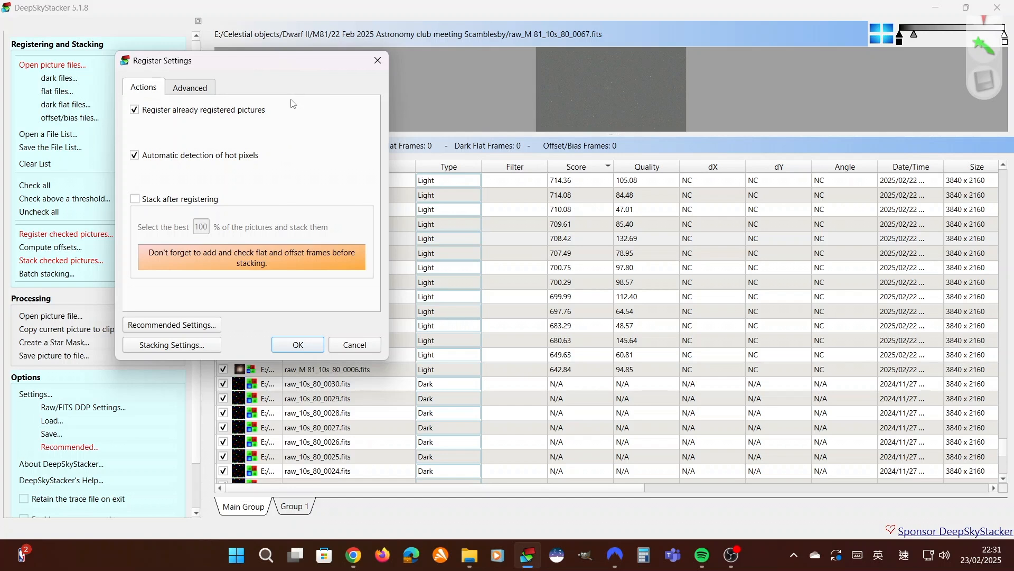
pyautogui.click(135, 110)
pyautogui.click(135, 199)
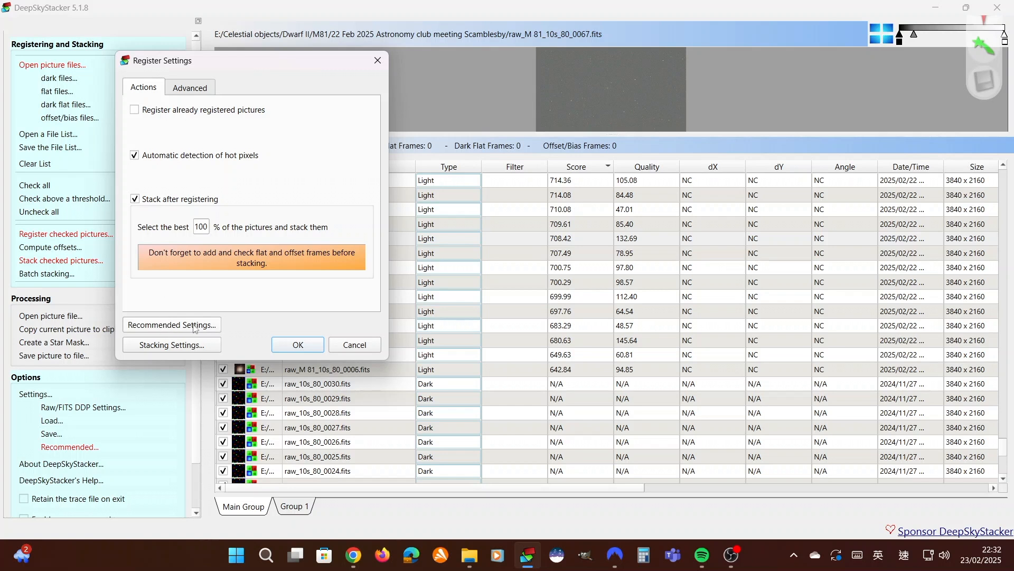
# Review the recommended settings for the light and dark frames and accept them as they are
pyautogui.click(174, 325)
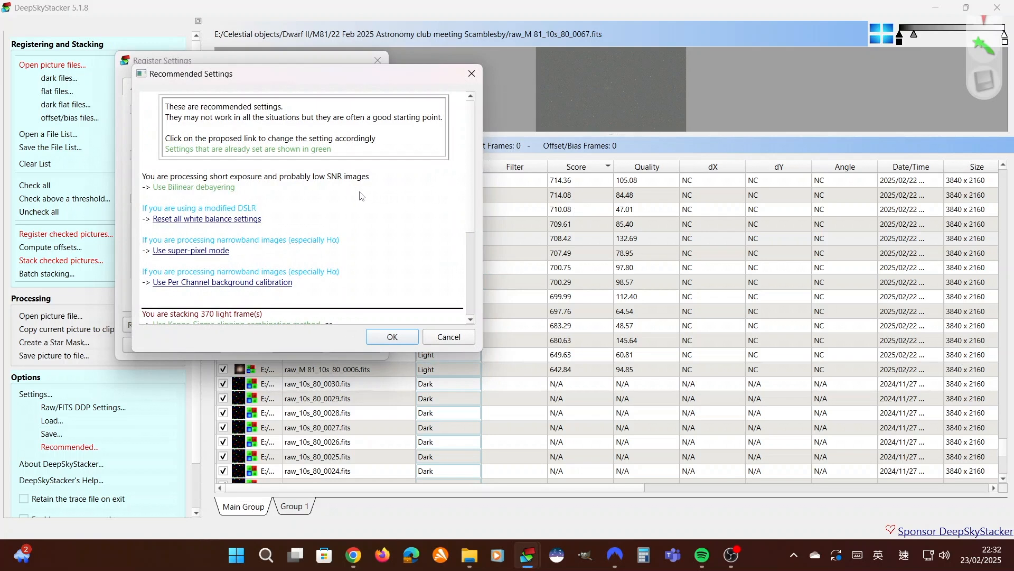
pyautogui.scroll(-1, 382, 212)
pyautogui.scroll(1, 425, 191)
pyautogui.moveTo(472, 191); pyautogui.dragTo(476, 309)
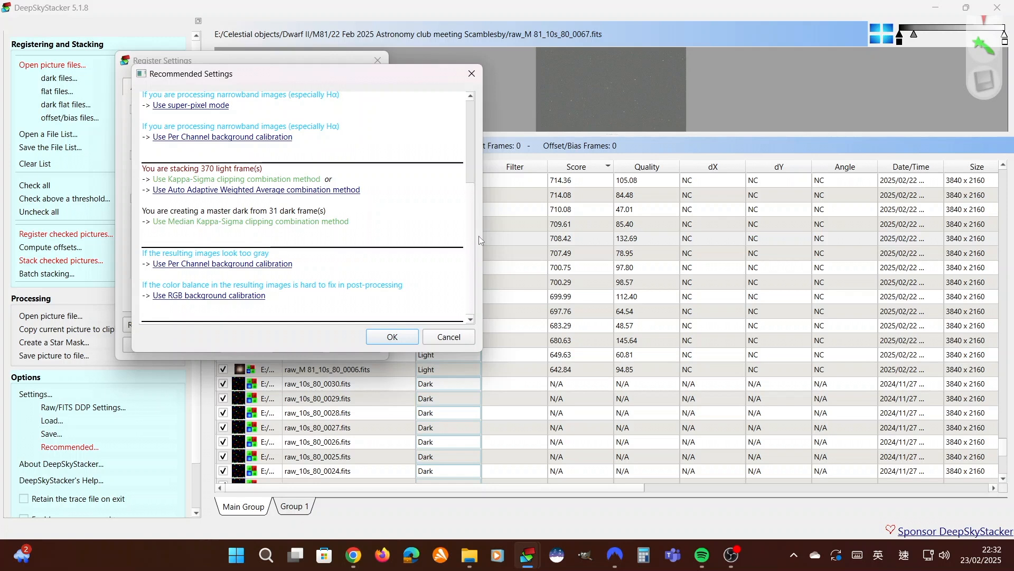
pyautogui.scroll(5, 474, 238)
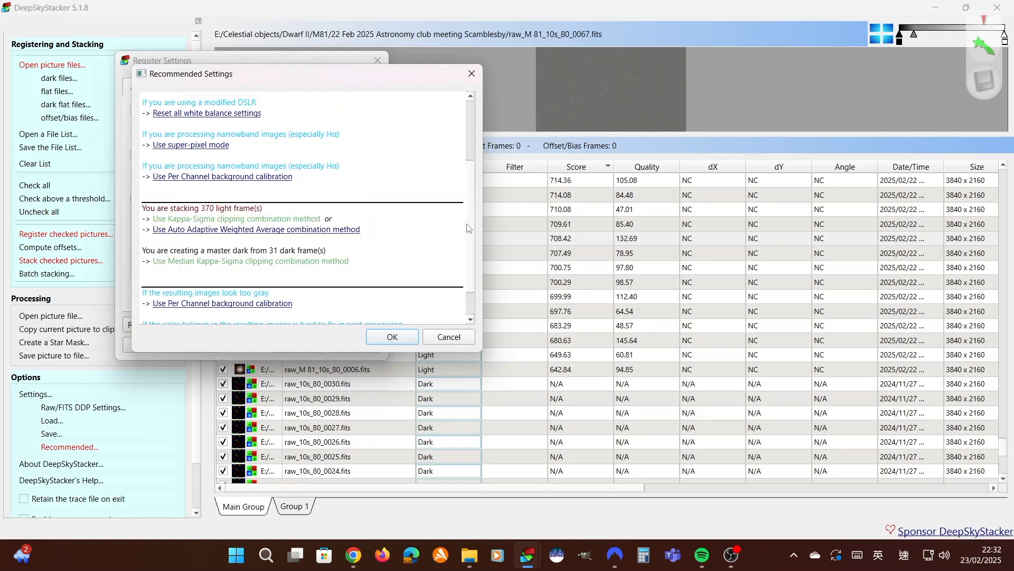
pyautogui.click(396, 338)
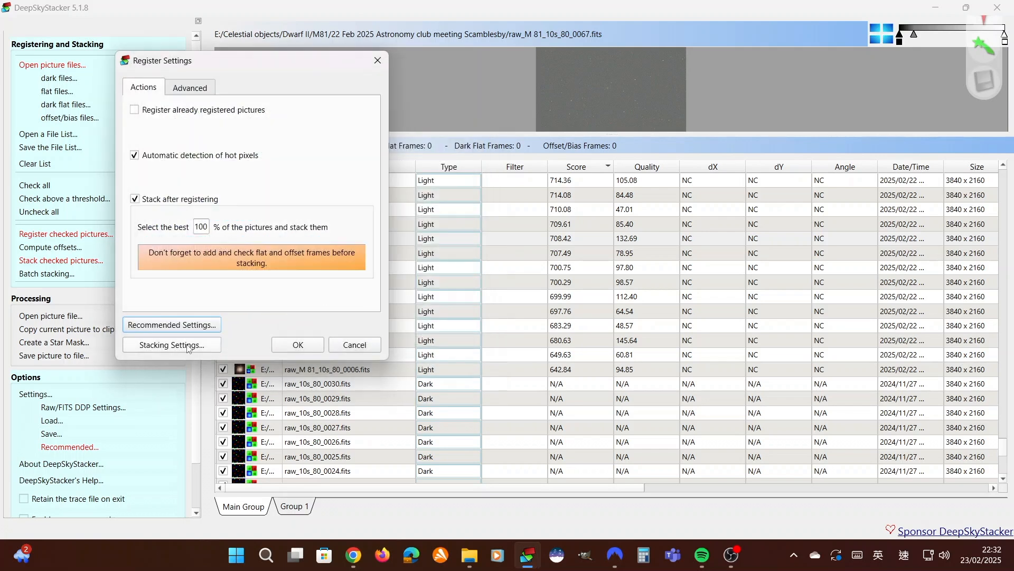
# Examine the stacking settings for result mode, light frames, dark frames, alignment, intermediate files and cosmetic correction
pyautogui.click(171, 345)
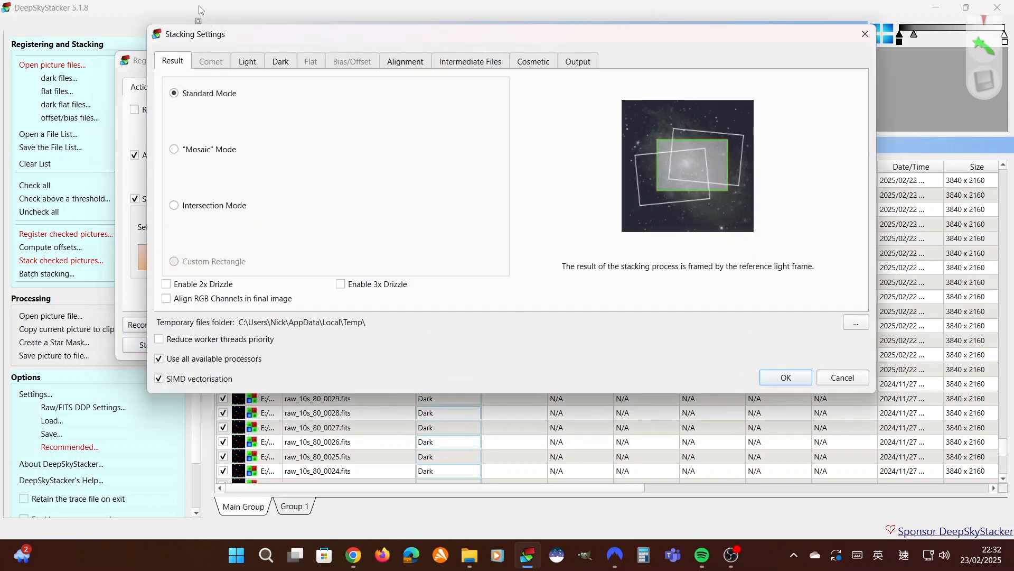
pyautogui.click(252, 62)
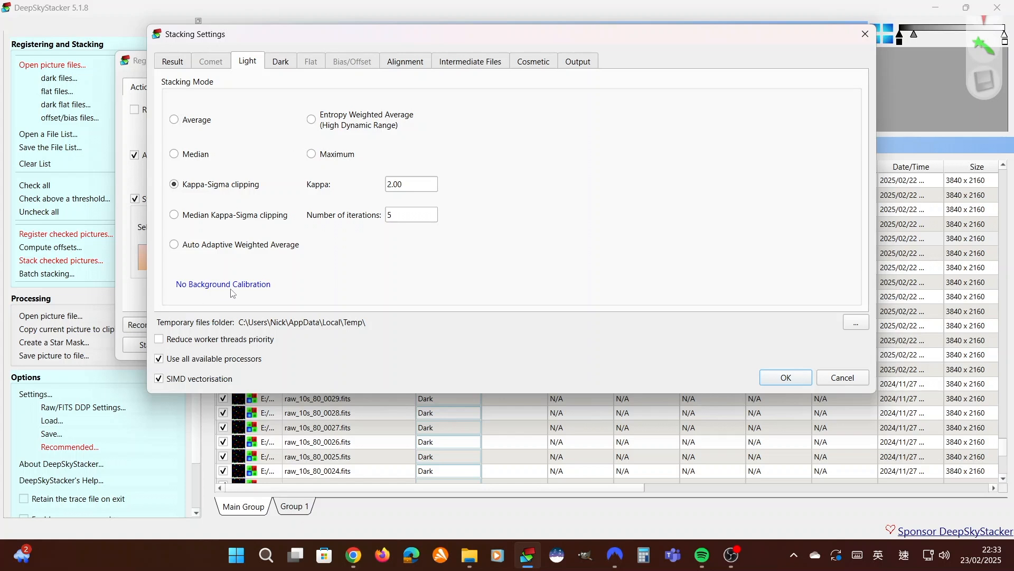
pyautogui.click(286, 64)
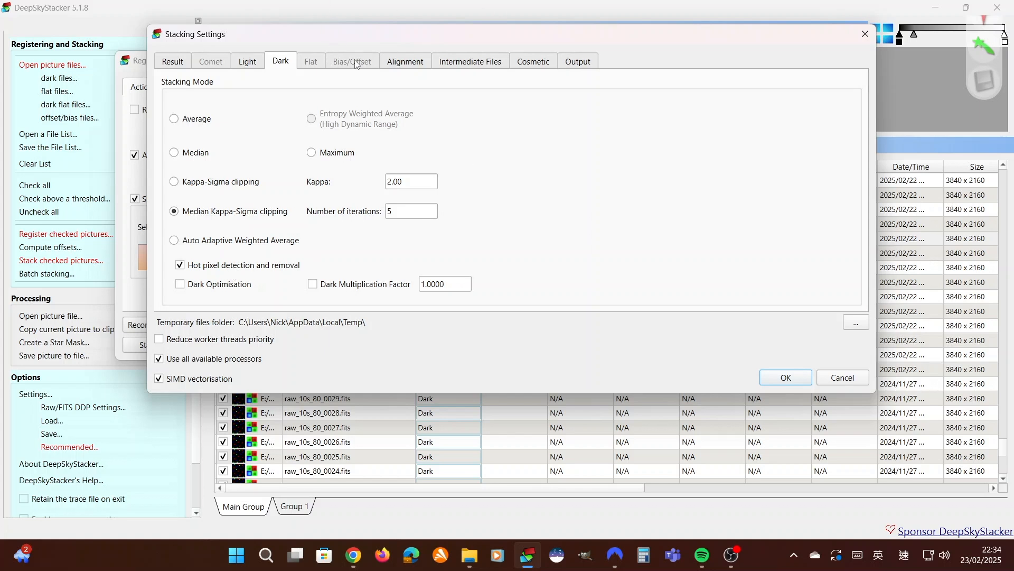
pyautogui.click(406, 62)
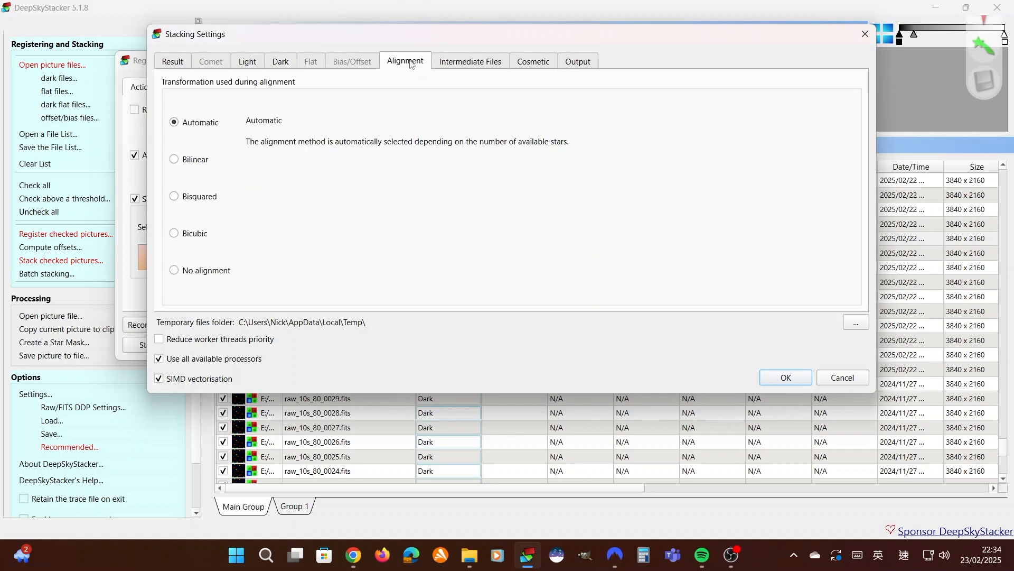
pyautogui.click(482, 63)
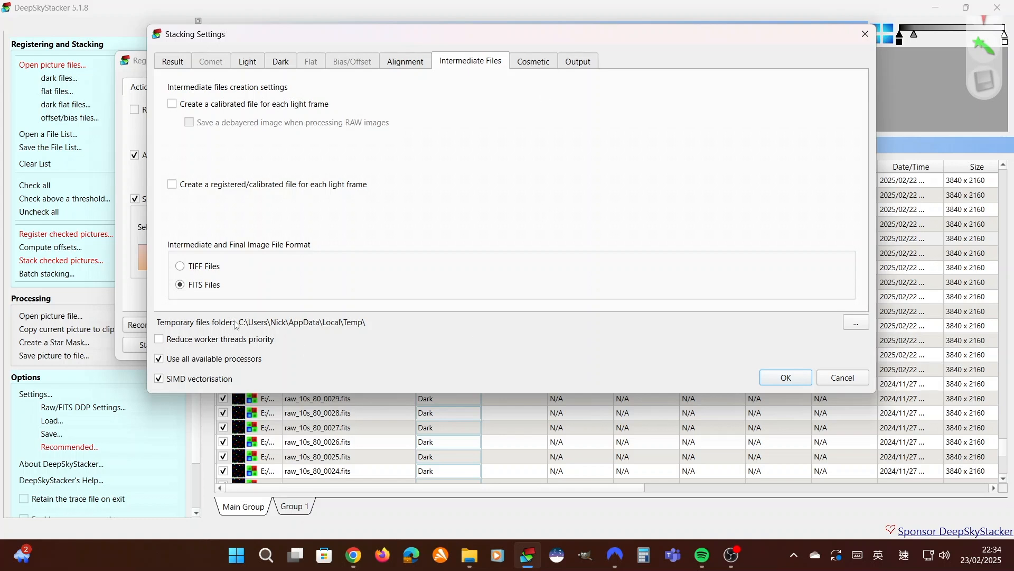
pyautogui.click(538, 63)
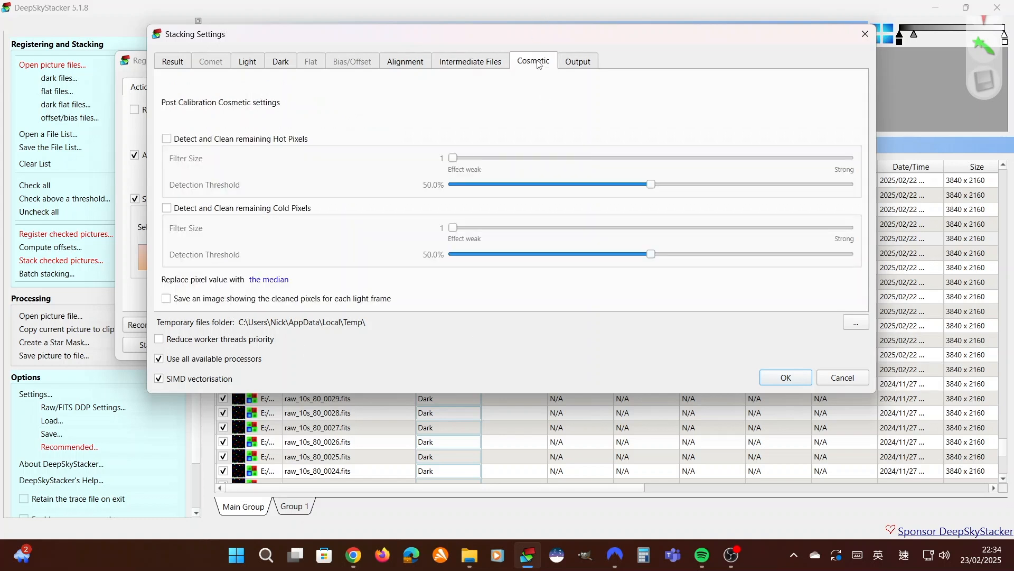
# Set the stacking output location to E:/Celestial objects/Dwarf II/M81/stack/M81 and accept the stacking settings
pyautogui.click(581, 61)
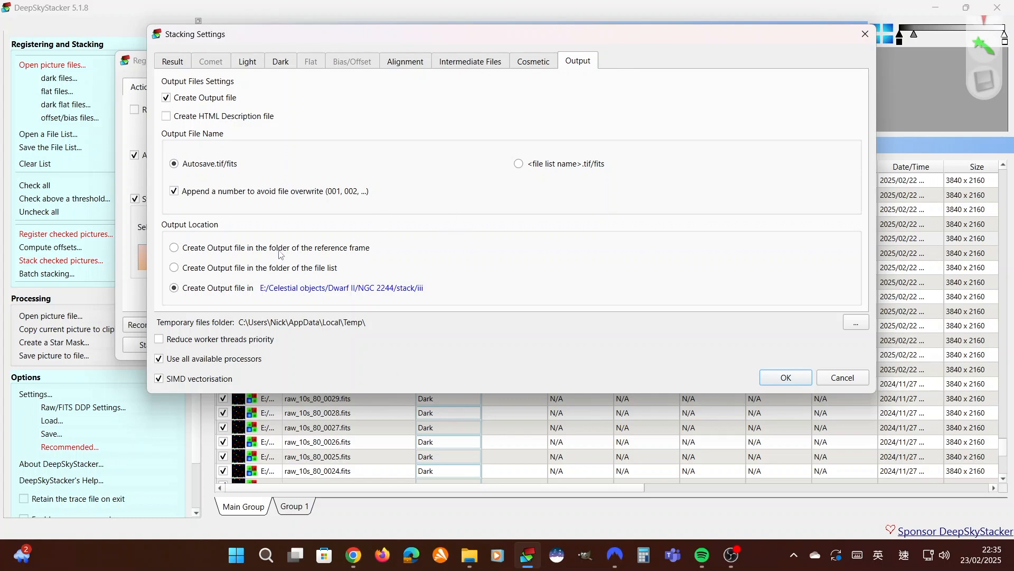
pyautogui.click(311, 291)
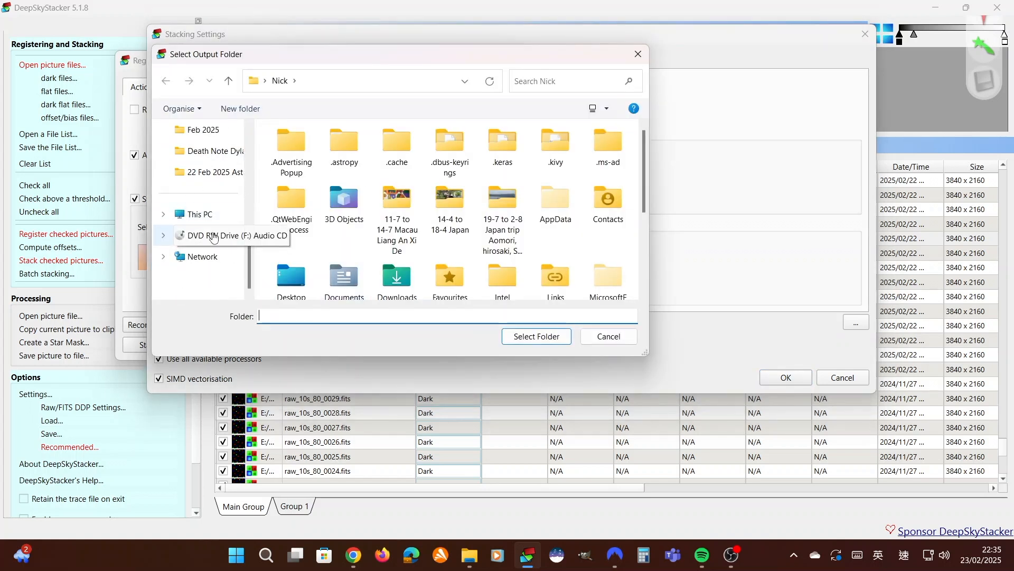
pyautogui.click(210, 216)
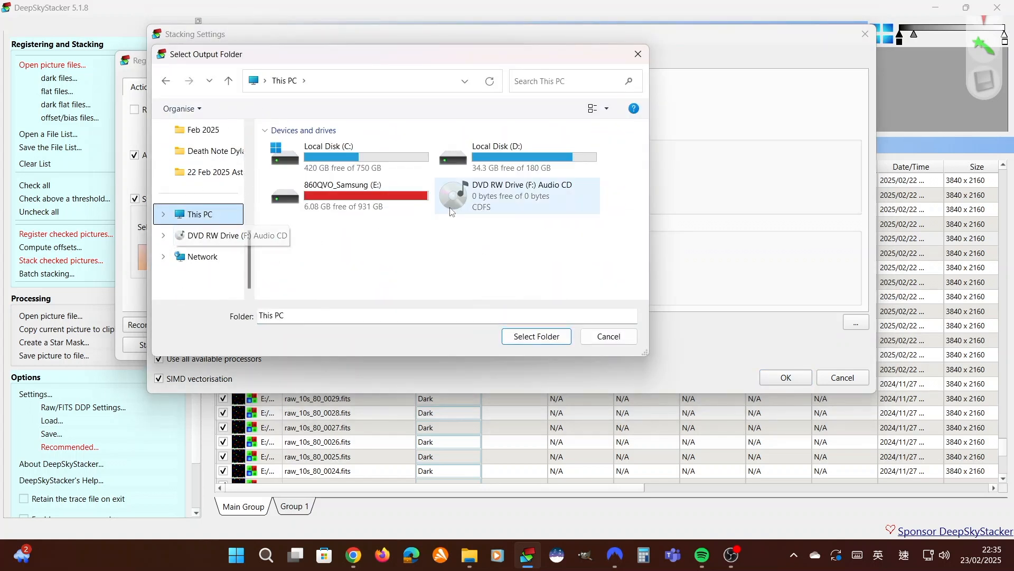
pyautogui.doubleClick(348, 205)
pyautogui.doubleClick(314, 149)
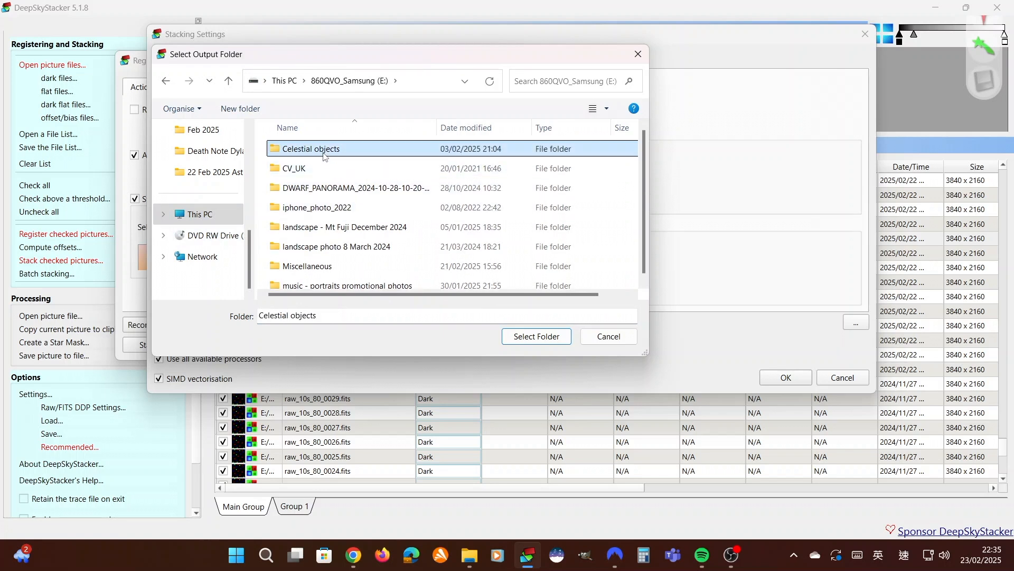
pyautogui.doubleClick(296, 168)
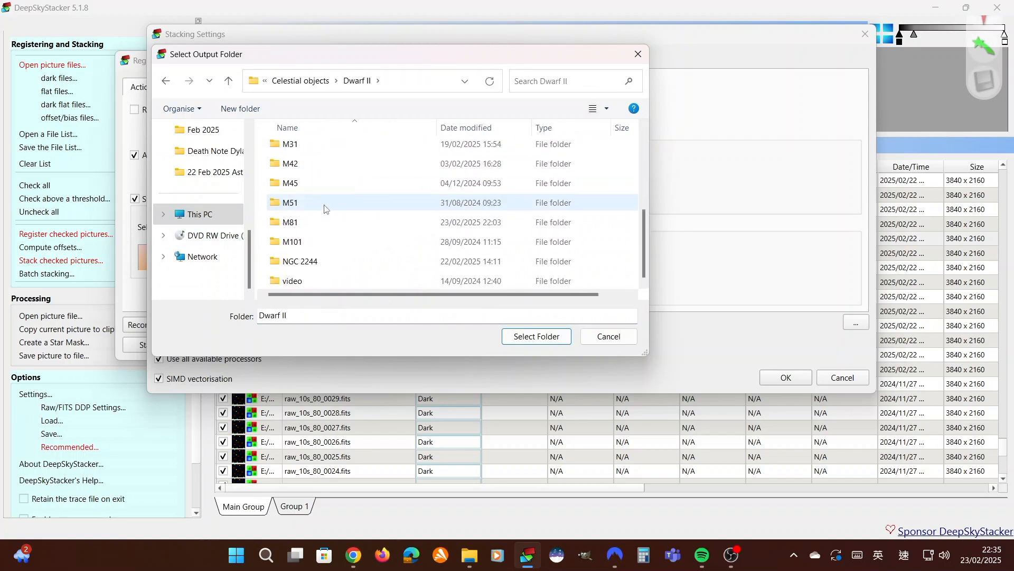
pyautogui.doubleClick(295, 227)
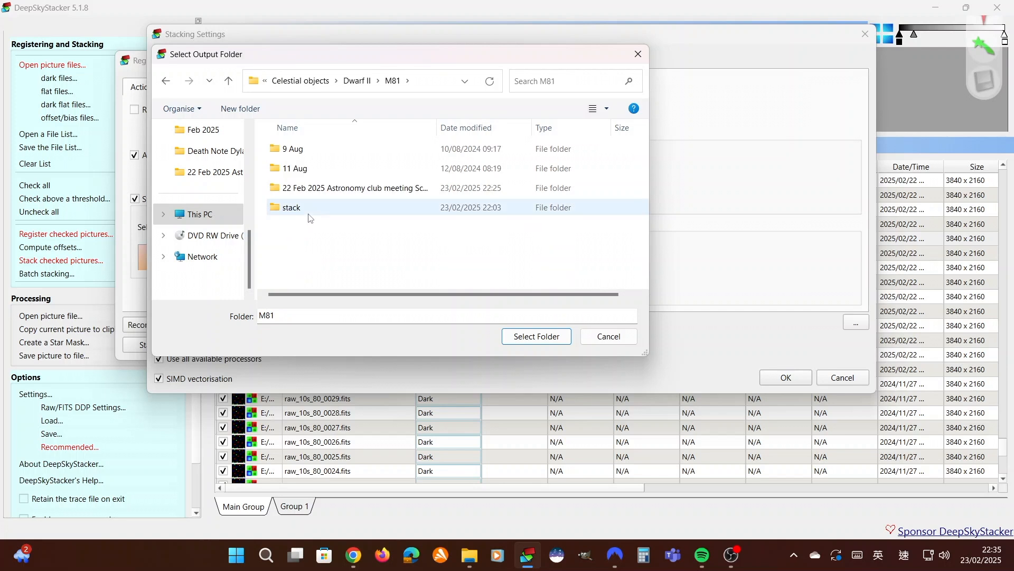
pyautogui.doubleClick(311, 218)
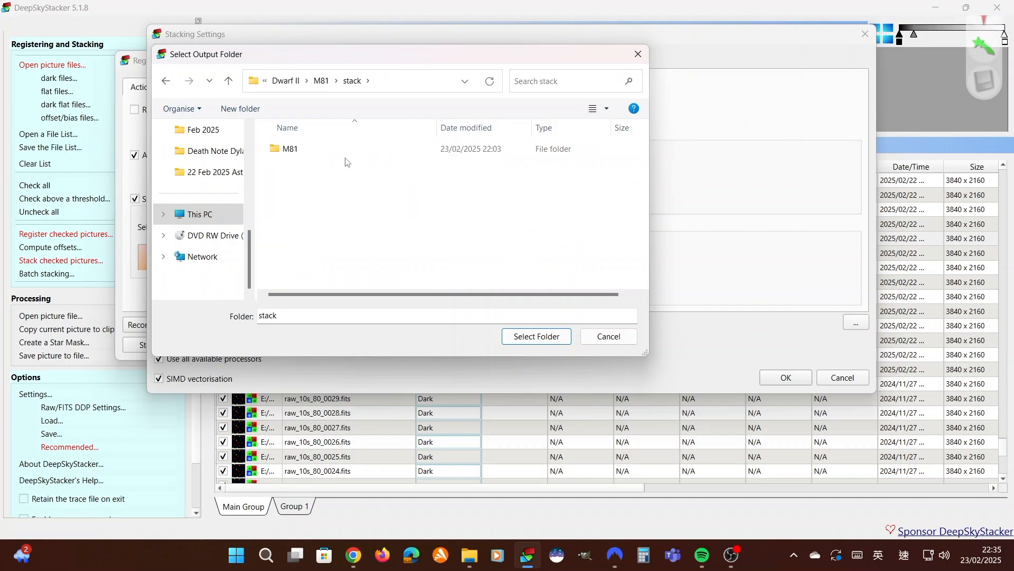
pyautogui.doubleClick(345, 155)
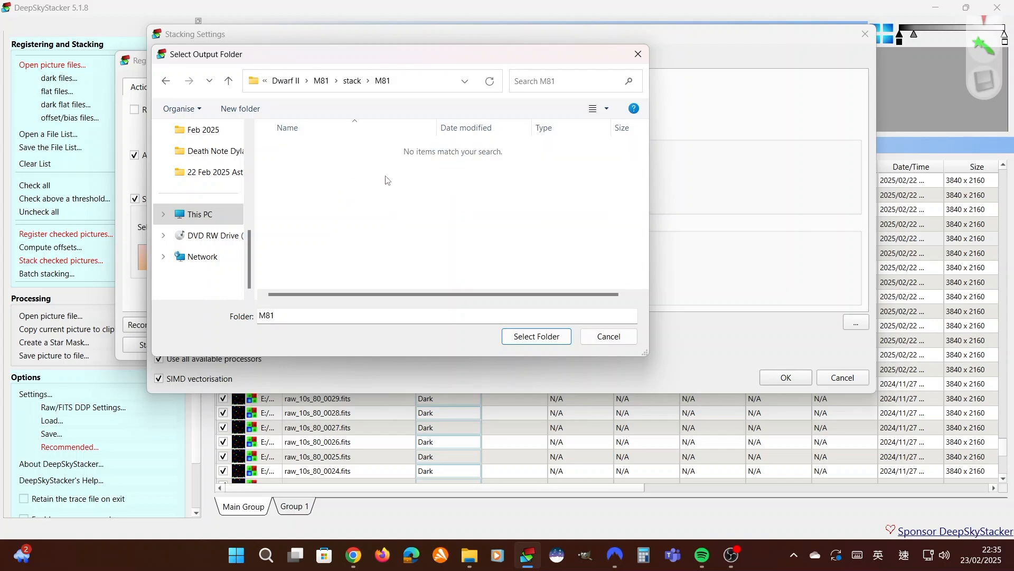
pyautogui.click(528, 338)
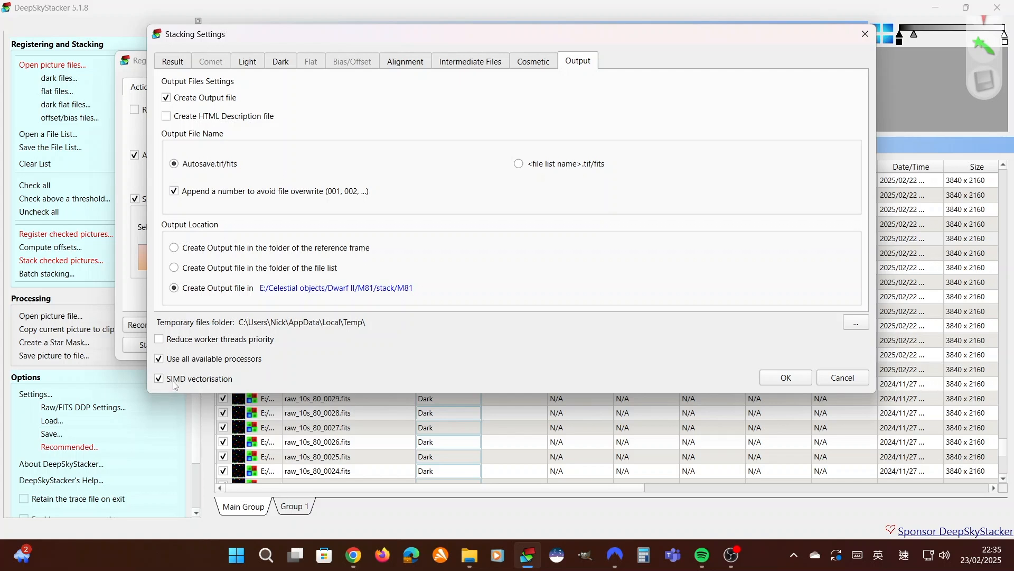
pyautogui.click(779, 379)
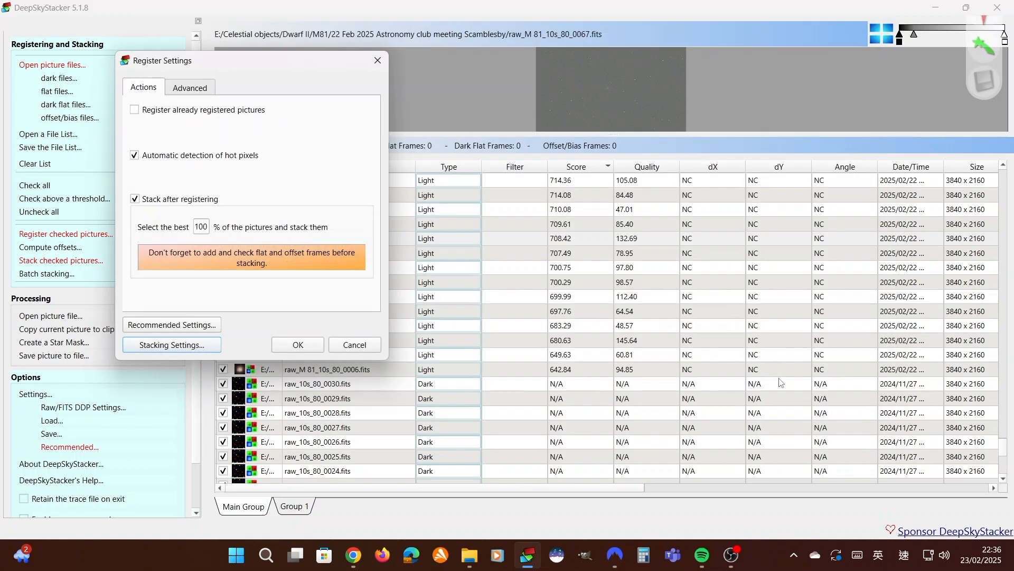
# Accept the register settings, review the stacking steps and run the stack, enlarging the preview of the stacked image
pyautogui.click(294, 349)
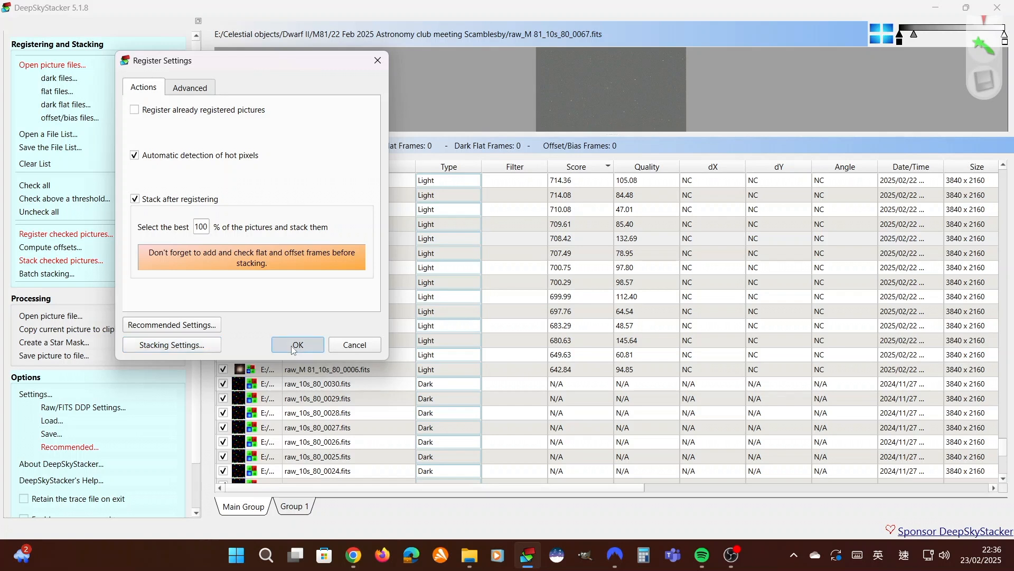
pyautogui.click(294, 350)
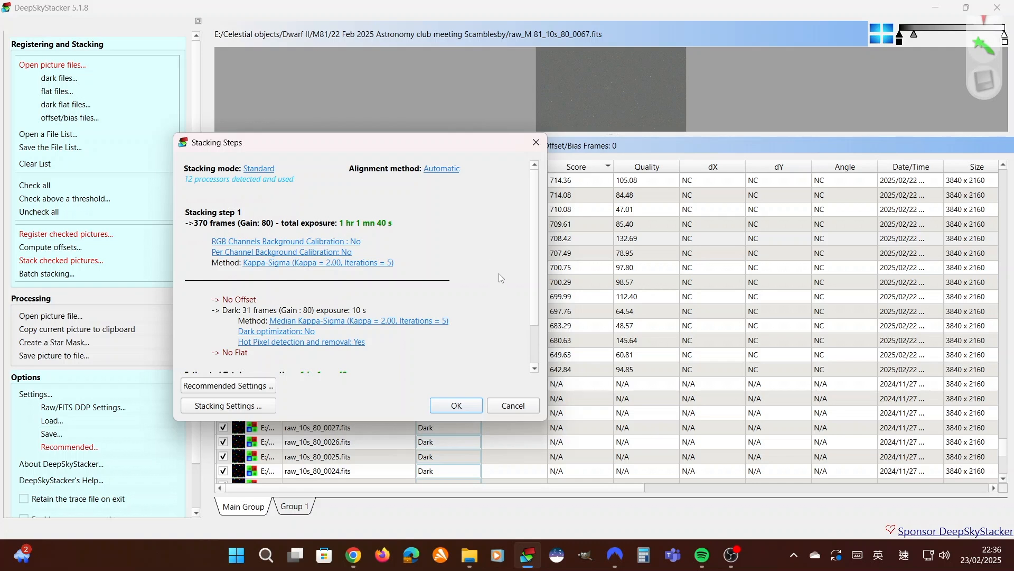
pyautogui.moveTo(534, 287)
pyautogui.mouseDown()
pyautogui.moveTo(534, 301)
pyautogui.moveTo(532, 291)
pyautogui.mouseUp()
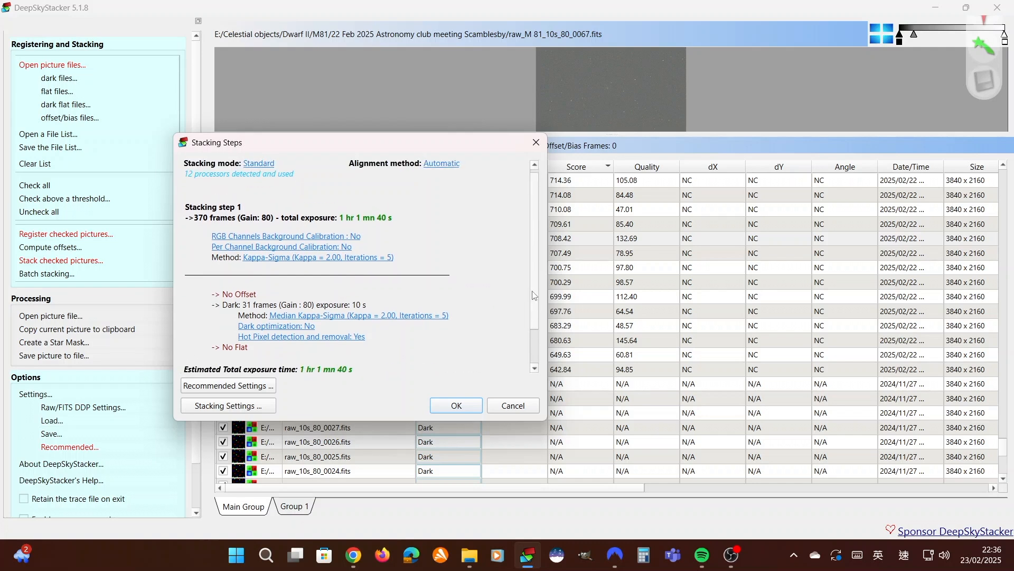
pyautogui.scroll(-2, 534, 295)
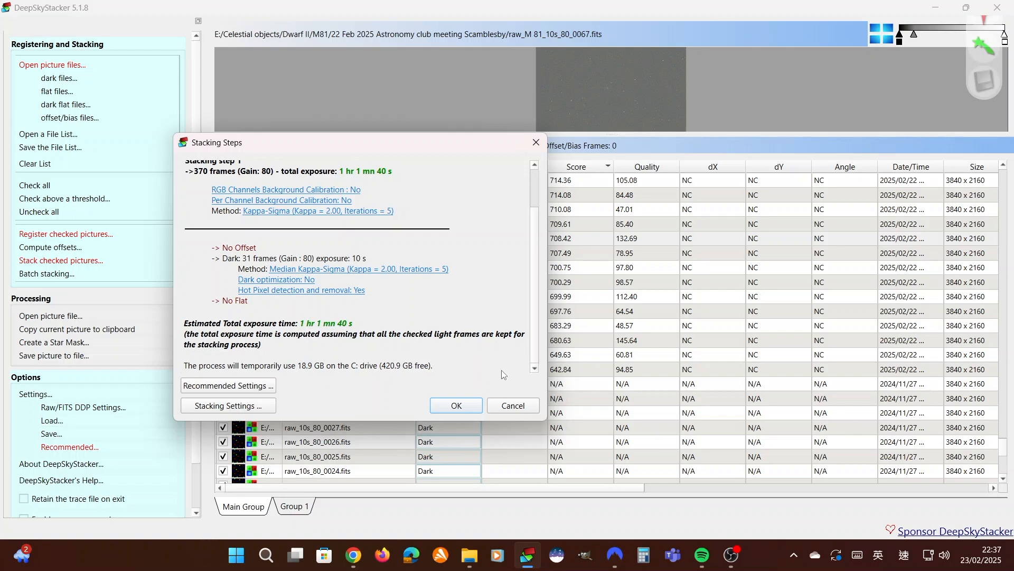
pyautogui.scroll(2, 485, 355)
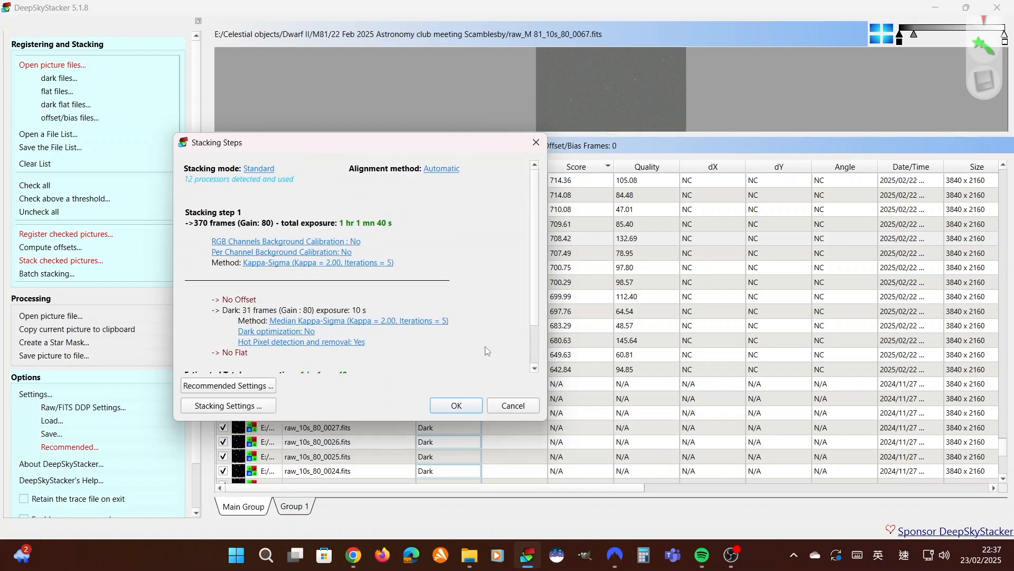
pyautogui.scroll(-2, 486, 348)
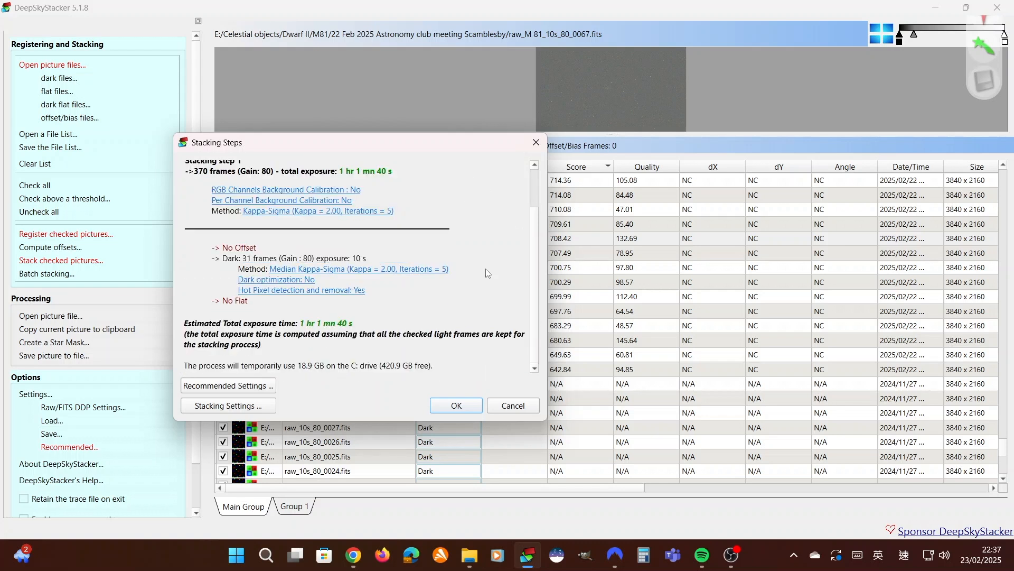
pyautogui.click(448, 410)
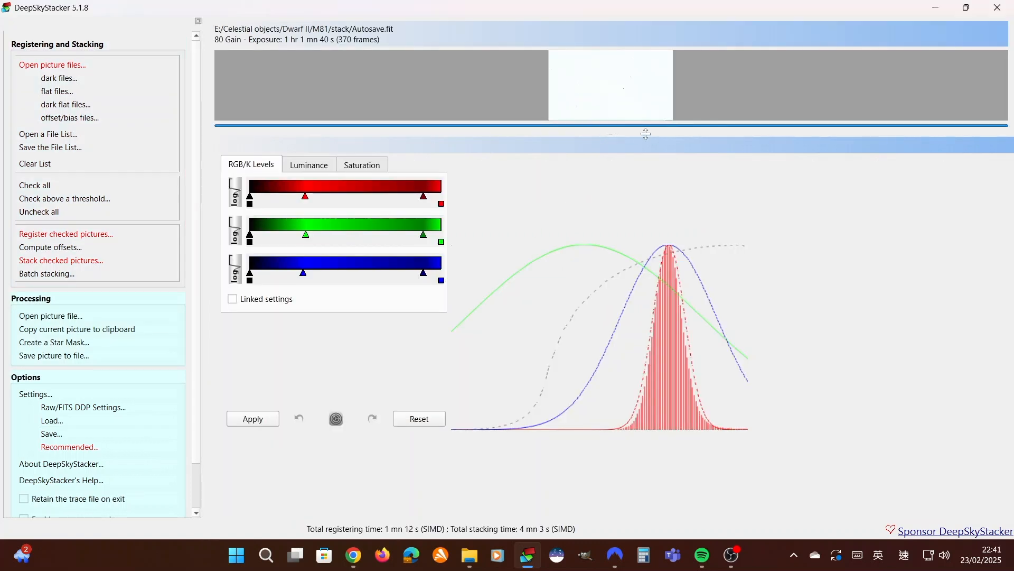
pyautogui.moveTo(643, 136); pyautogui.dragTo(644, 317)
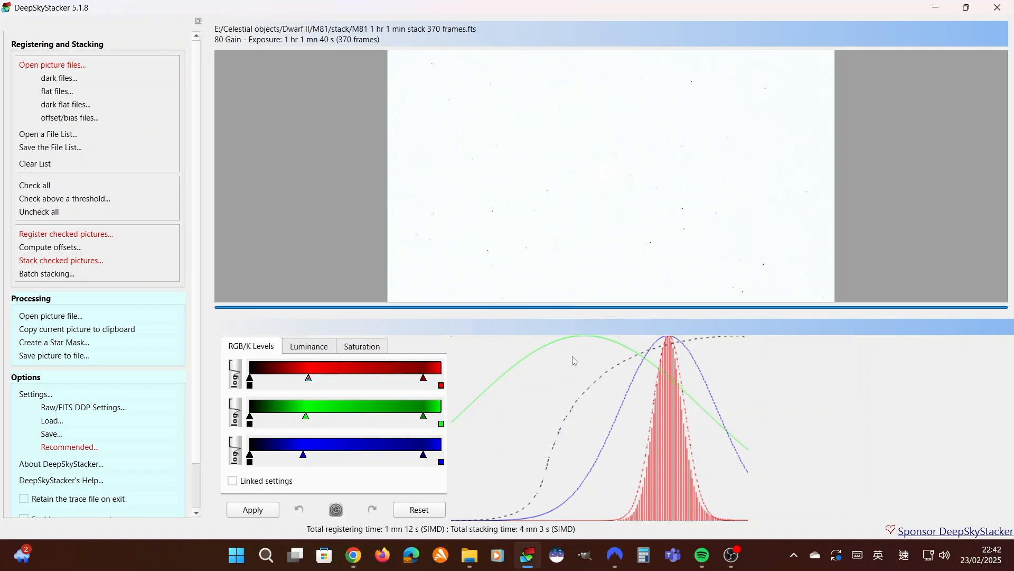
# Switch to Siril and change the working directory to E:\Celestial objects\Dwarf II\M81\stack
pyautogui.click(556, 555)
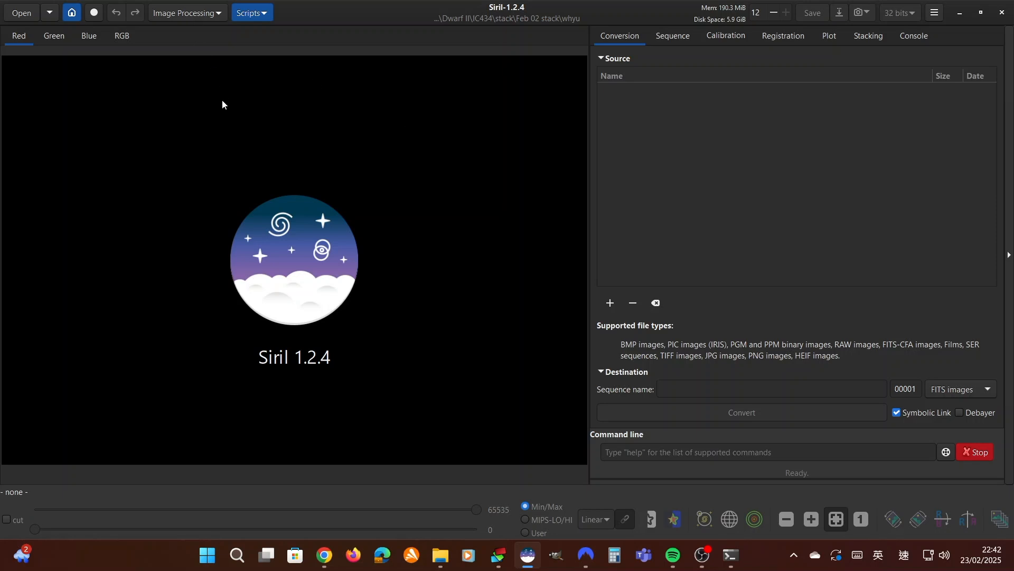
pyautogui.click(72, 16)
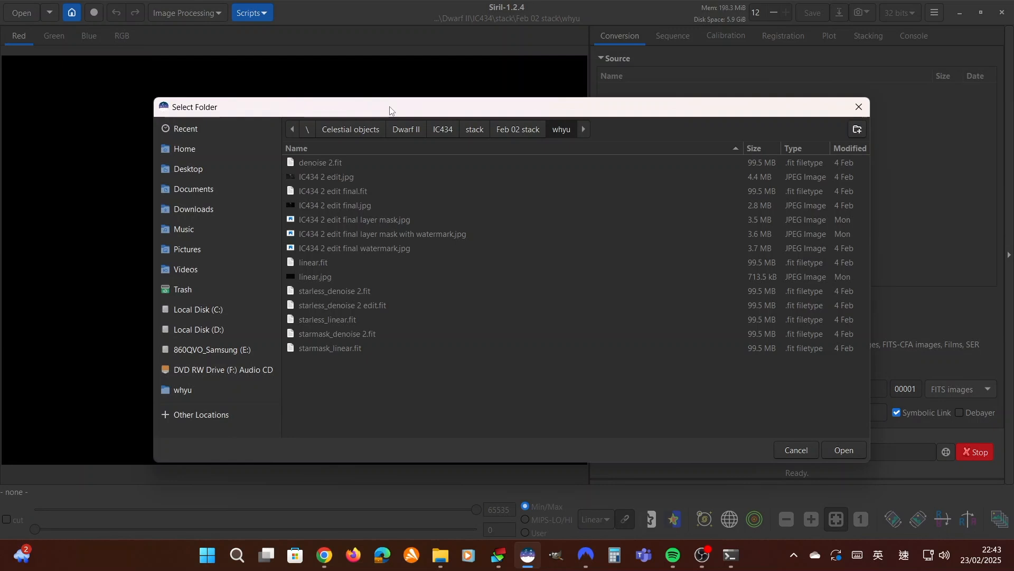
pyautogui.moveTo(390, 109); pyautogui.dragTo(338, 56)
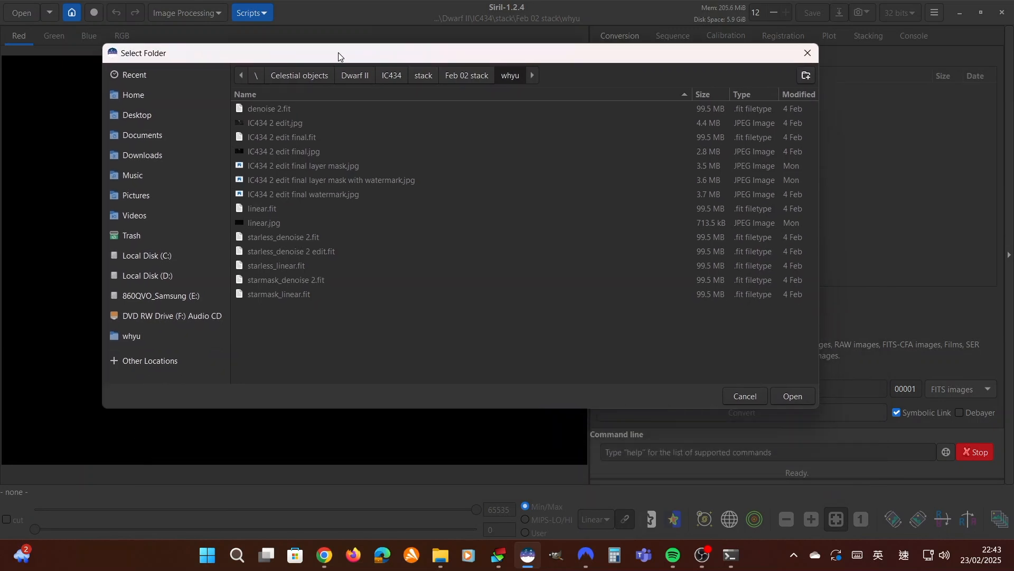
pyautogui.click(355, 74)
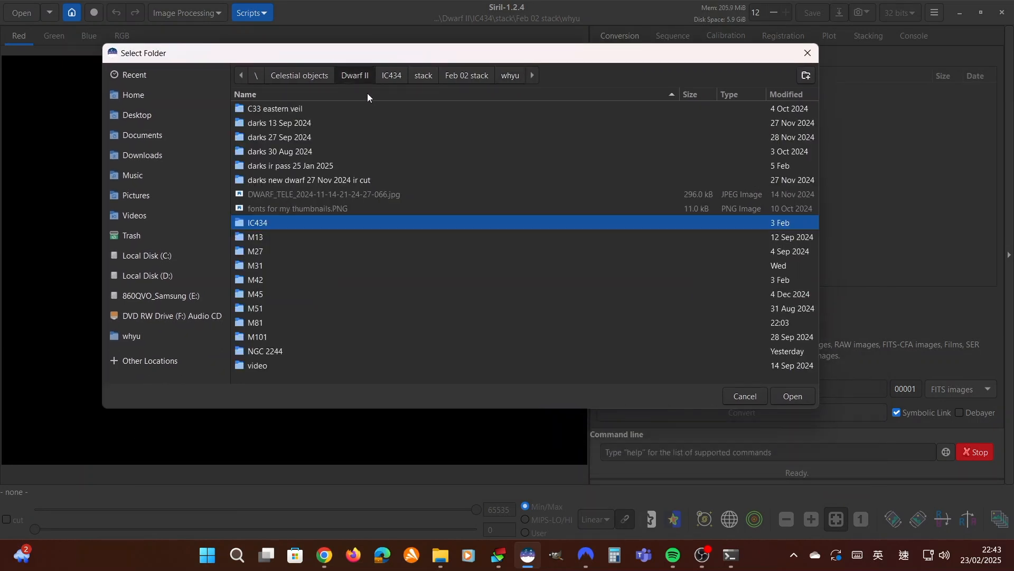
pyautogui.doubleClick(270, 323)
pyautogui.doubleClick(271, 153)
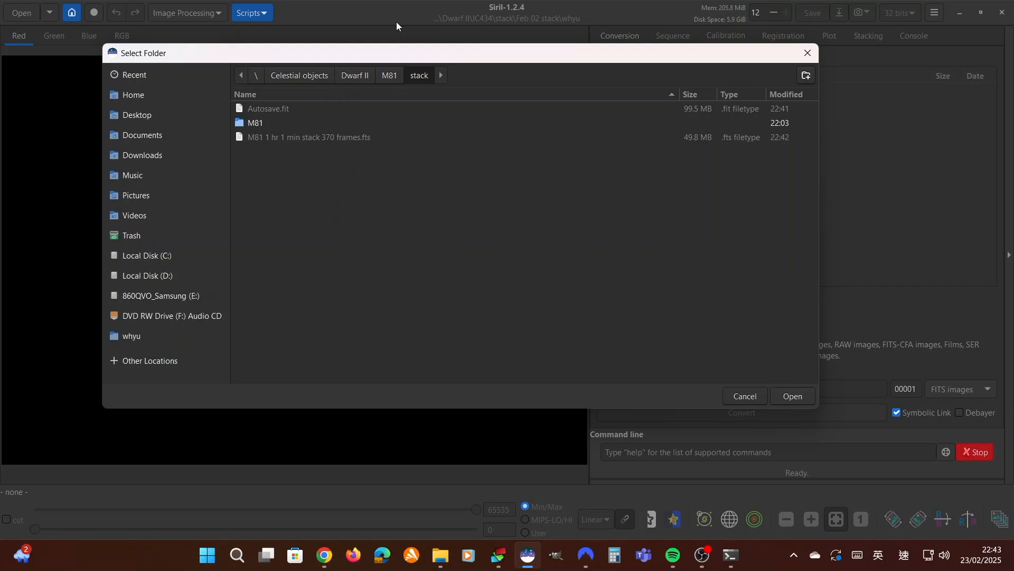
pyautogui.moveTo(397, 55); pyautogui.dragTo(366, 126)
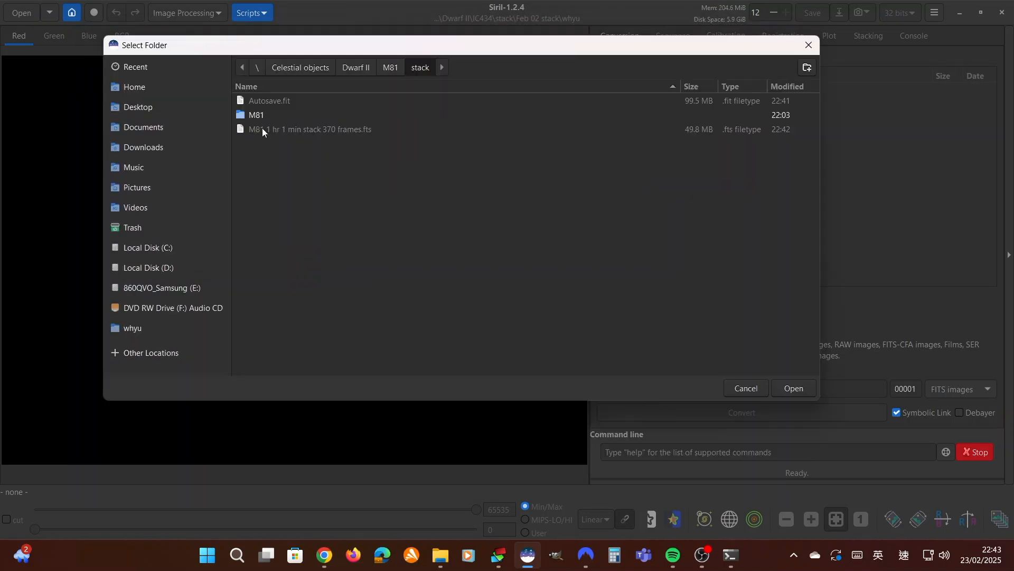
pyautogui.click(807, 392)
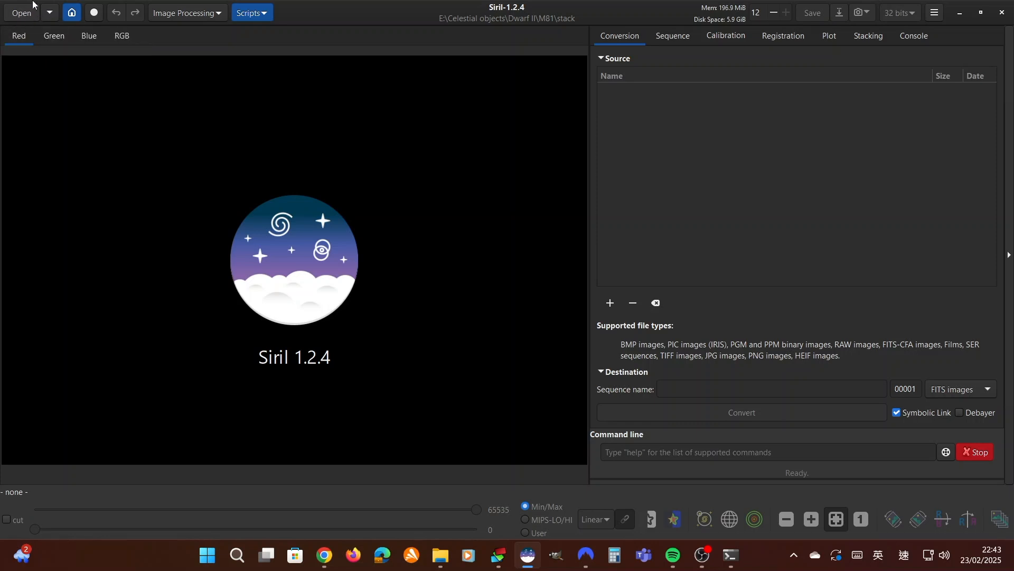
# Open the stacked image Autosave.fit from the stack folder
pyautogui.click(16, 16)
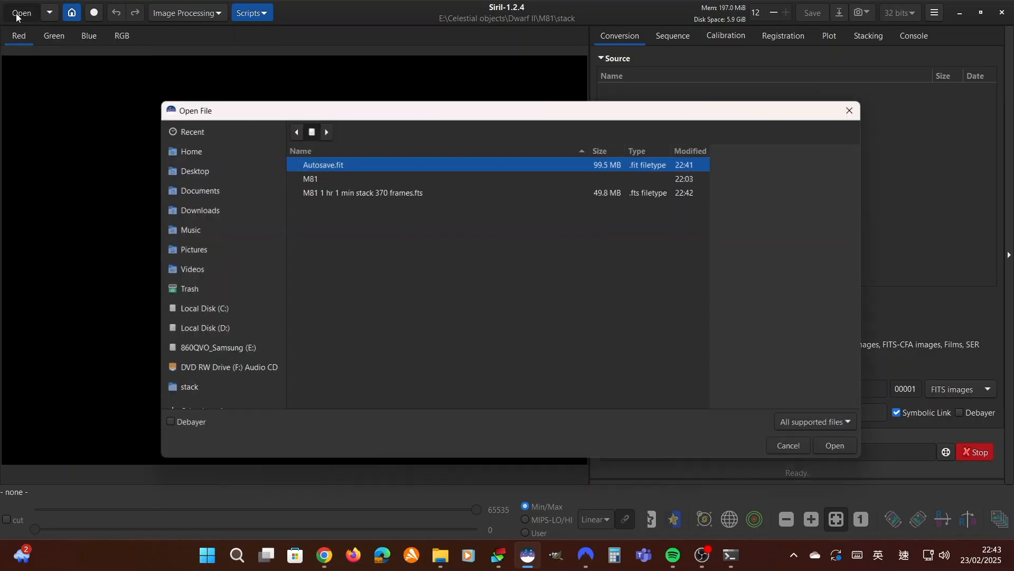
pyautogui.click(492, 191)
pyautogui.click(491, 164)
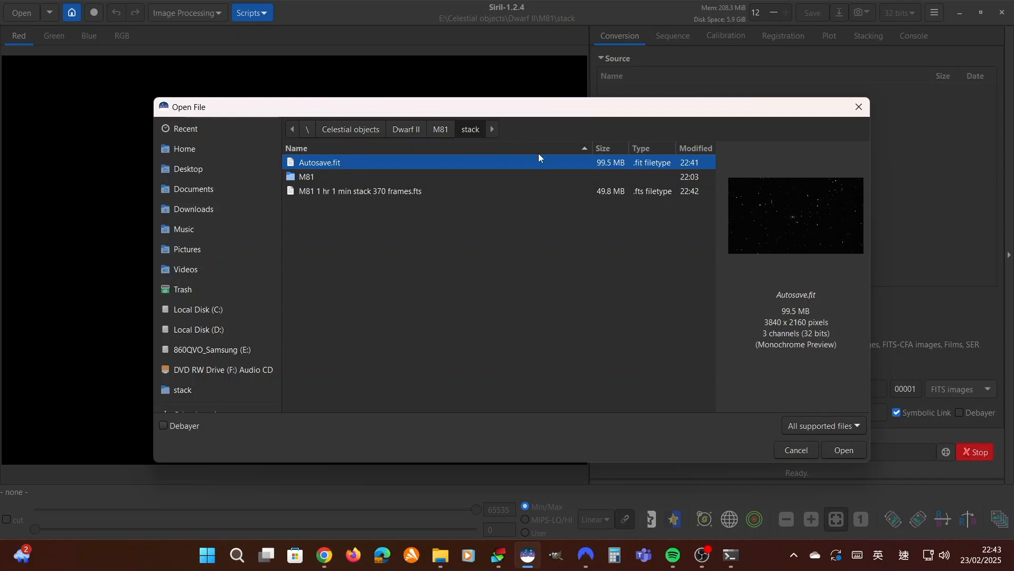
pyautogui.click(843, 450)
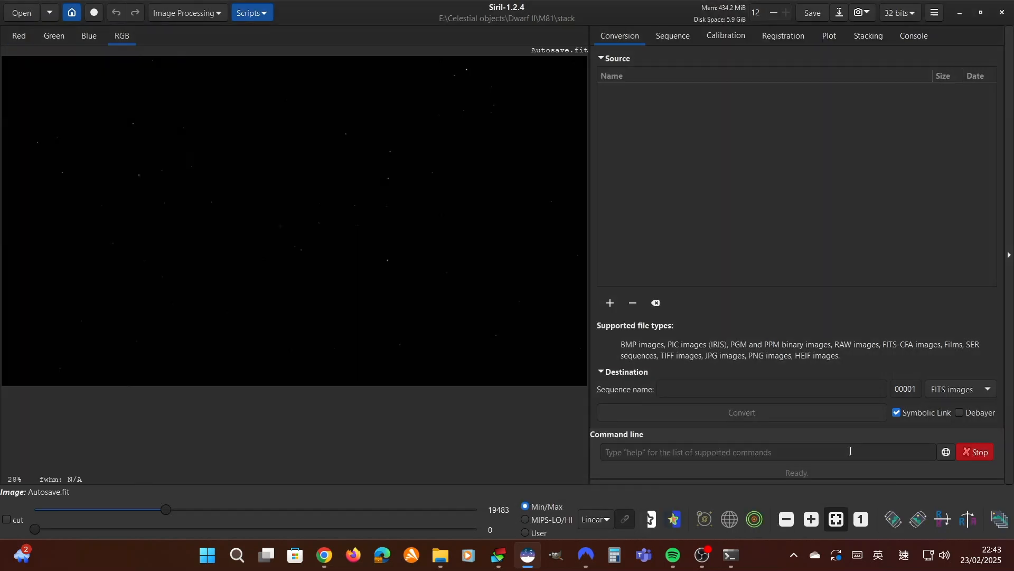
# Set the image display mode to AutoStretch and inspect the stretched stack at different magnifications
pyautogui.scroll(-1, 439, 290)
pyautogui.scroll(1, 500, 311)
pyautogui.scroll(-1, 501, 312)
pyautogui.scroll(1, 534, 319)
pyautogui.scroll(-1, 534, 317)
pyautogui.scroll(1, 549, 278)
pyautogui.scroll(-1, 549, 279)
pyautogui.click(596, 519)
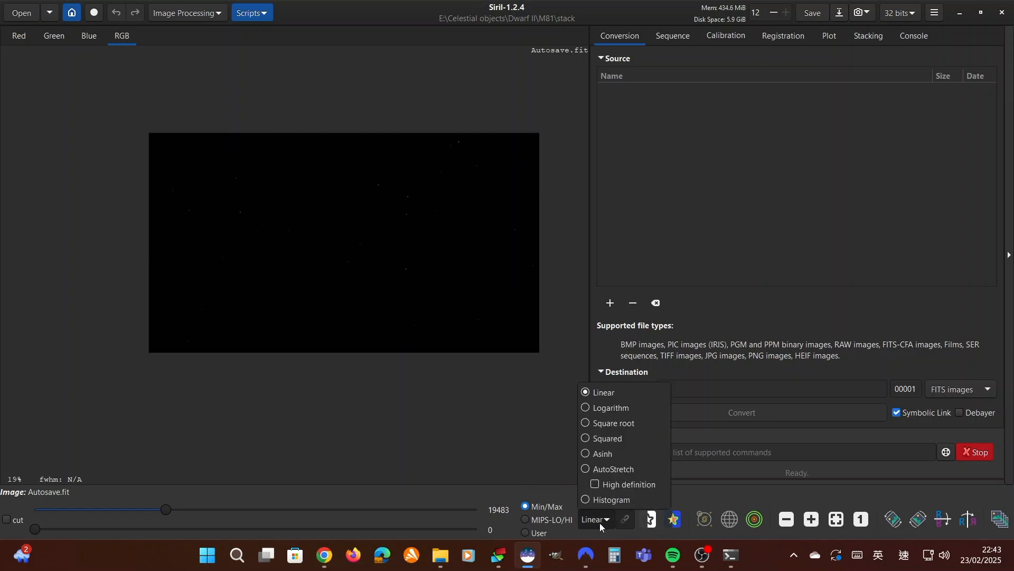
pyautogui.click(616, 468)
pyautogui.scroll(1, 509, 287)
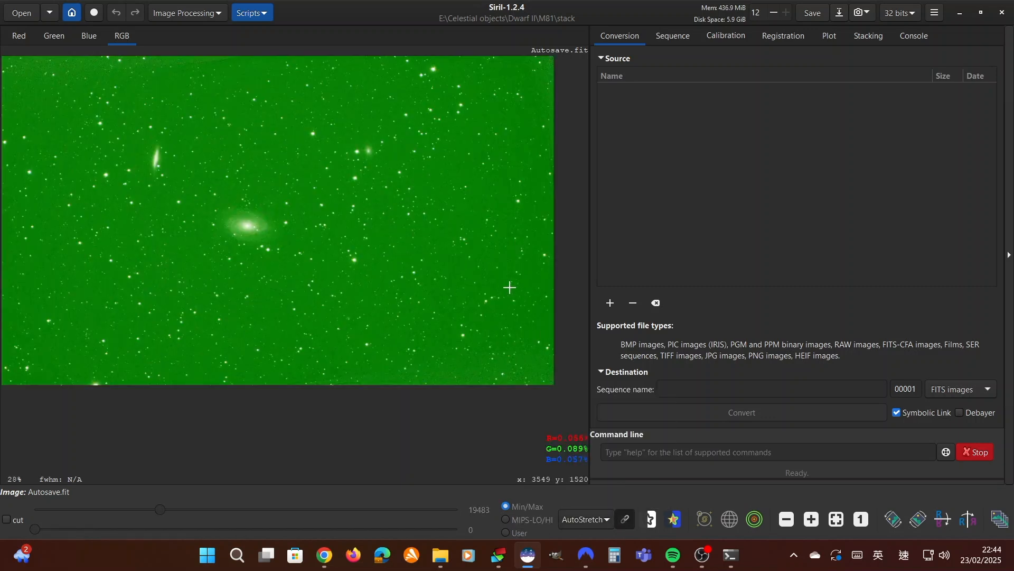
pyautogui.scroll(-1, 509, 288)
pyautogui.scroll(1, 550, 280)
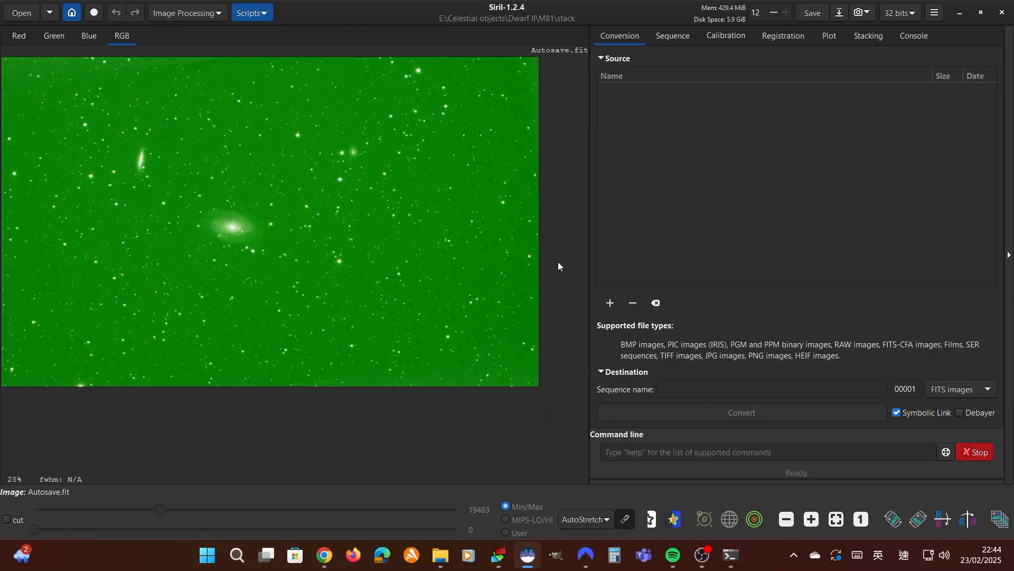
pyautogui.scroll(-1, 565, 296)
pyautogui.click(606, 520)
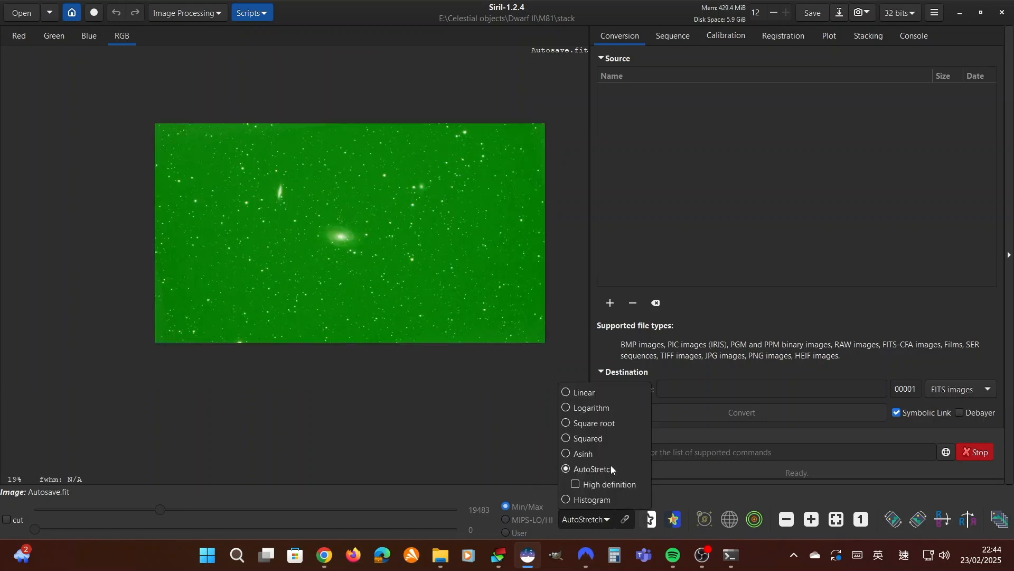
pyautogui.click(592, 464)
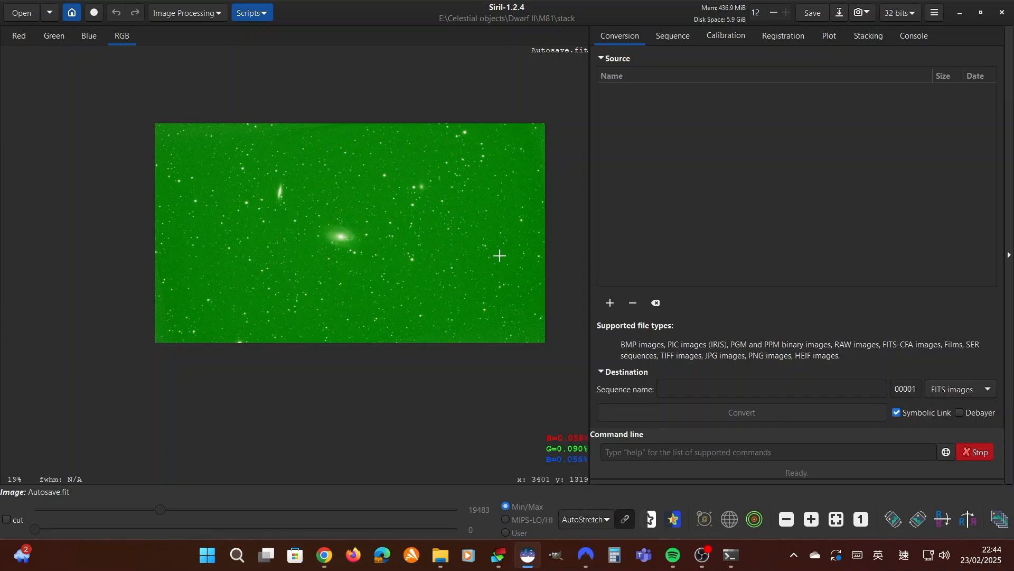
pyautogui.scroll(1, 496, 253)
pyautogui.scroll(-1, 482, 255)
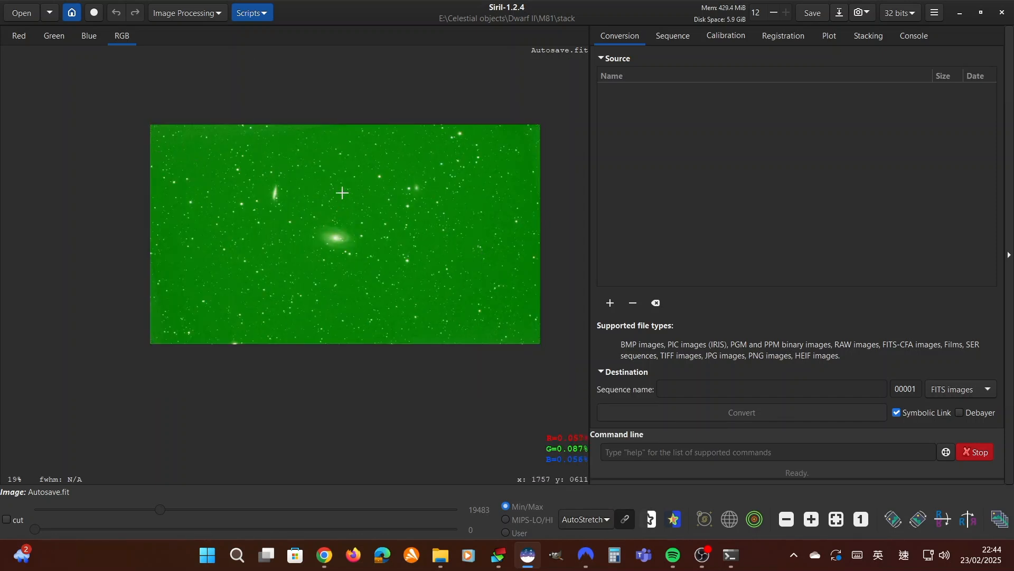
pyautogui.scroll(1, 453, 255)
pyautogui.scroll(-1, 413, 254)
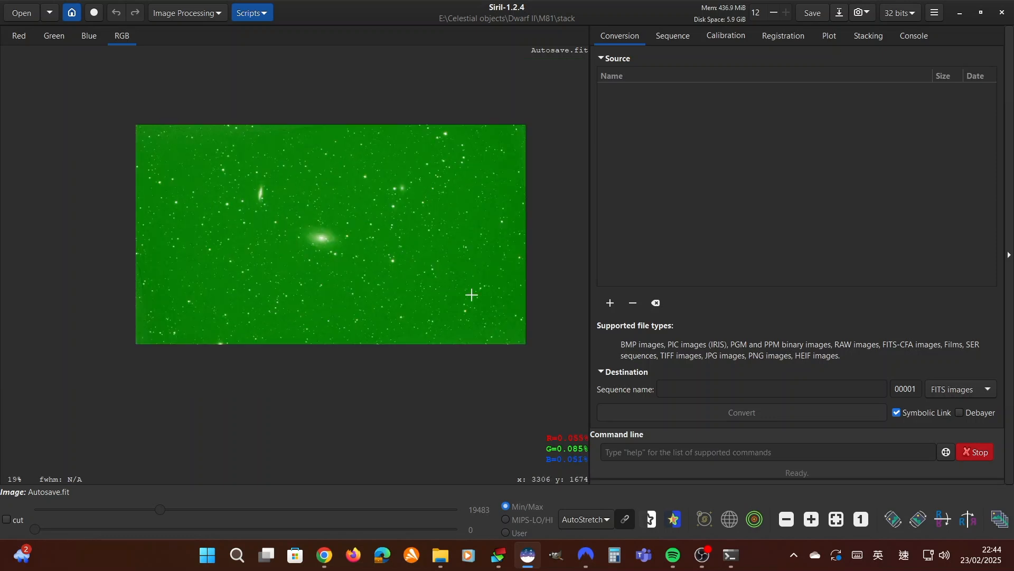
# Switch the display mode back to Linear and inspect the unstretched image up close
pyautogui.click(598, 522)
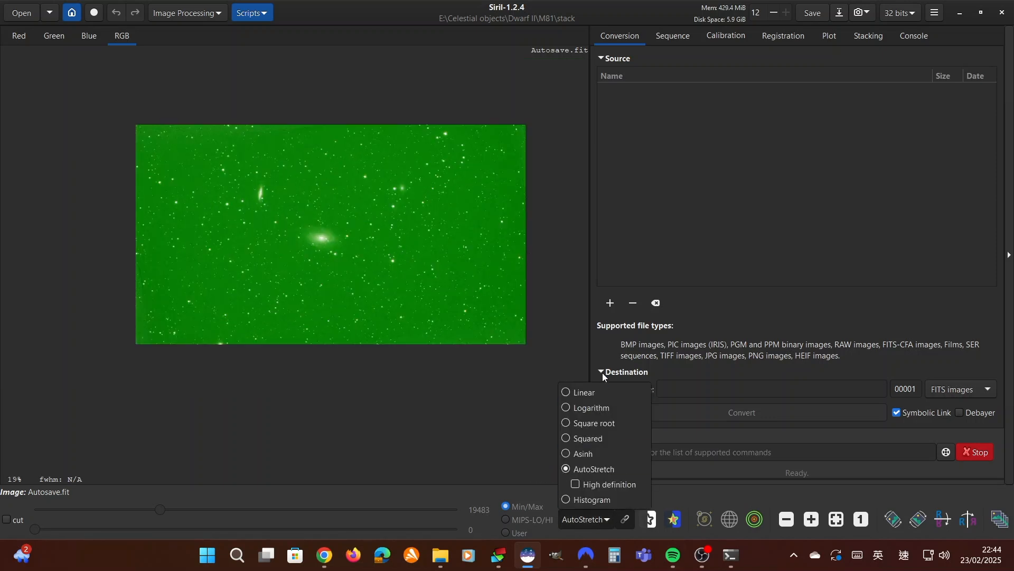
pyautogui.click(600, 395)
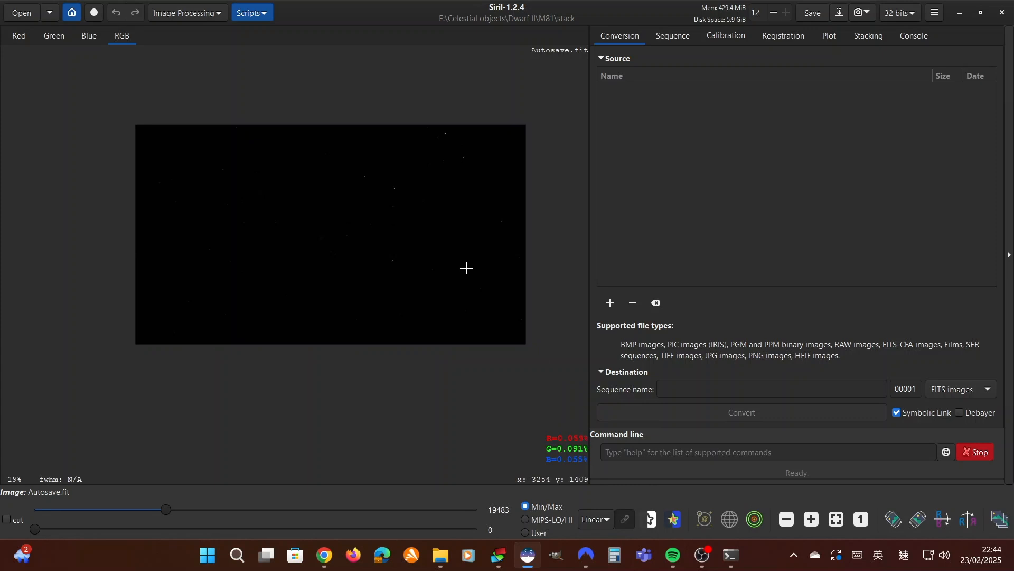
pyautogui.scroll(1, 468, 269)
pyautogui.scroll(-1, 414, 283)
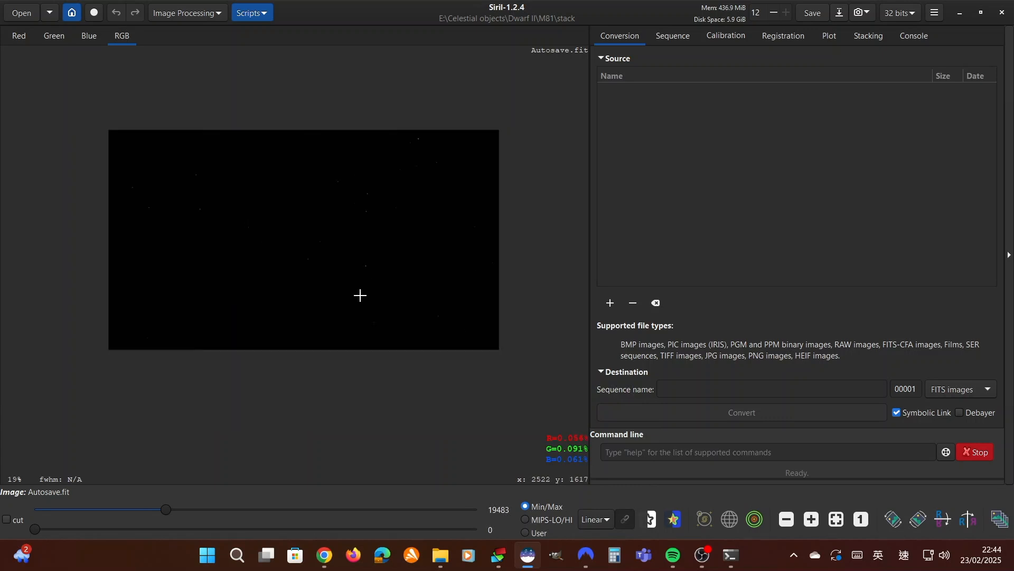
pyautogui.scroll(1, 355, 290)
pyautogui.scroll(4, 344, 285)
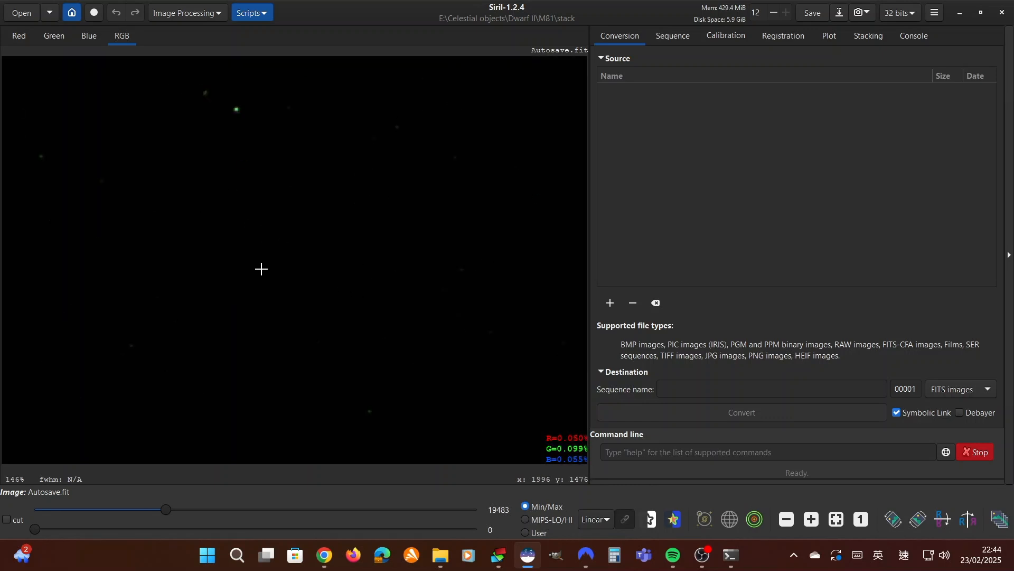
pyautogui.scroll(-5, 261, 269)
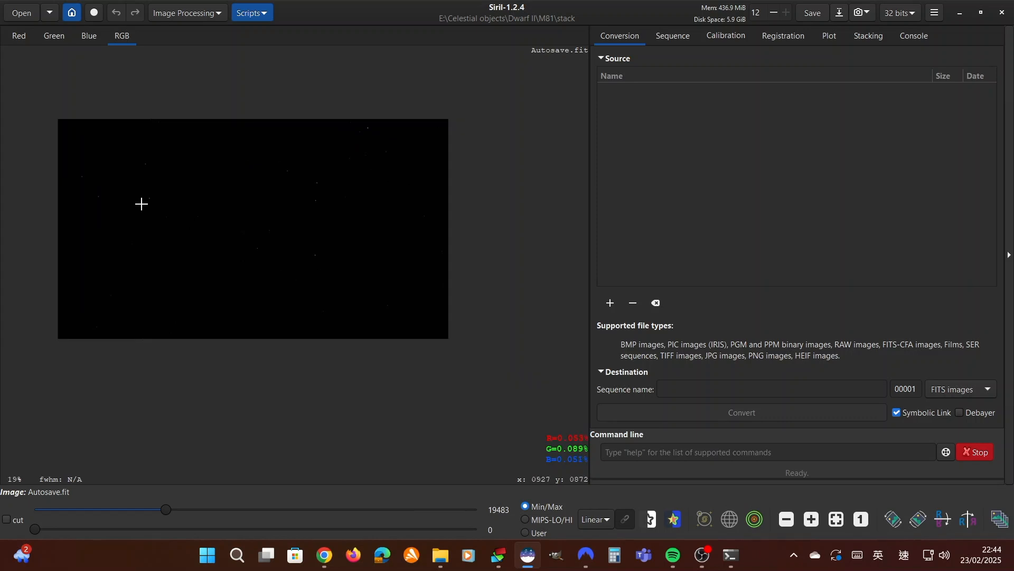
pyautogui.scroll(2, 305, 255)
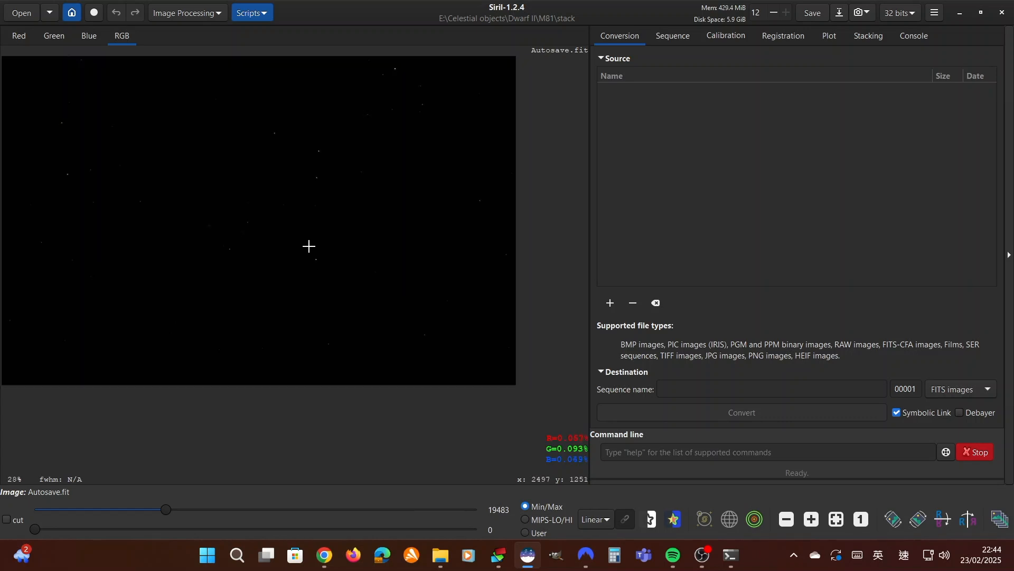
pyautogui.scroll(2, 191, 236)
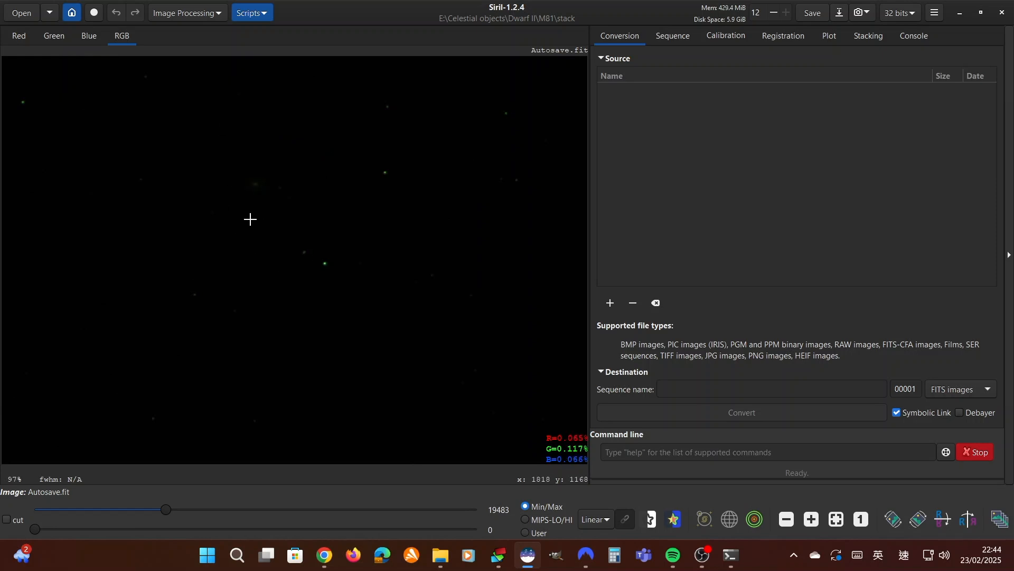
pyautogui.scroll(-4, 417, 281)
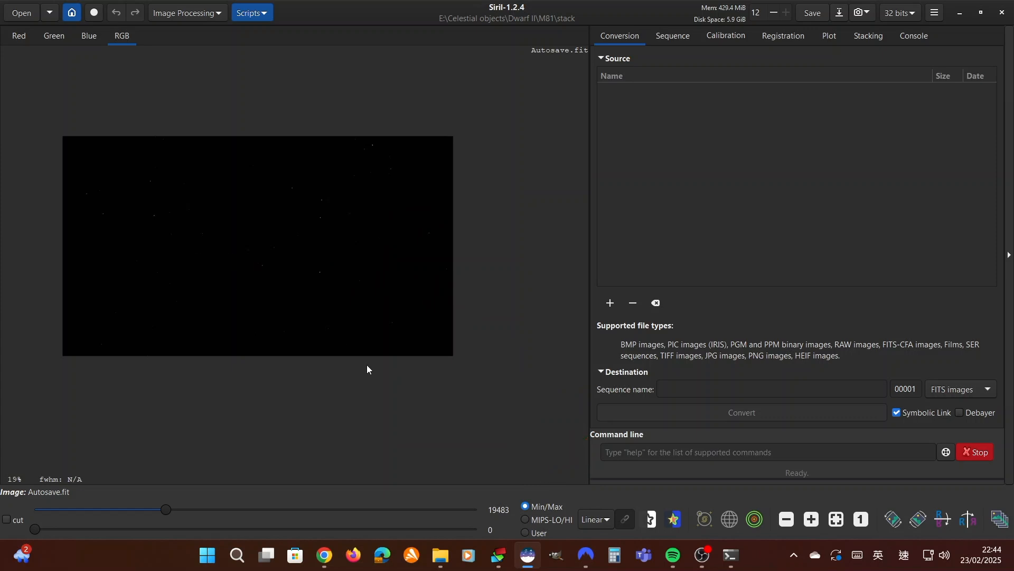
# Return the image display to AutoStretch mode
pyautogui.click(595, 520)
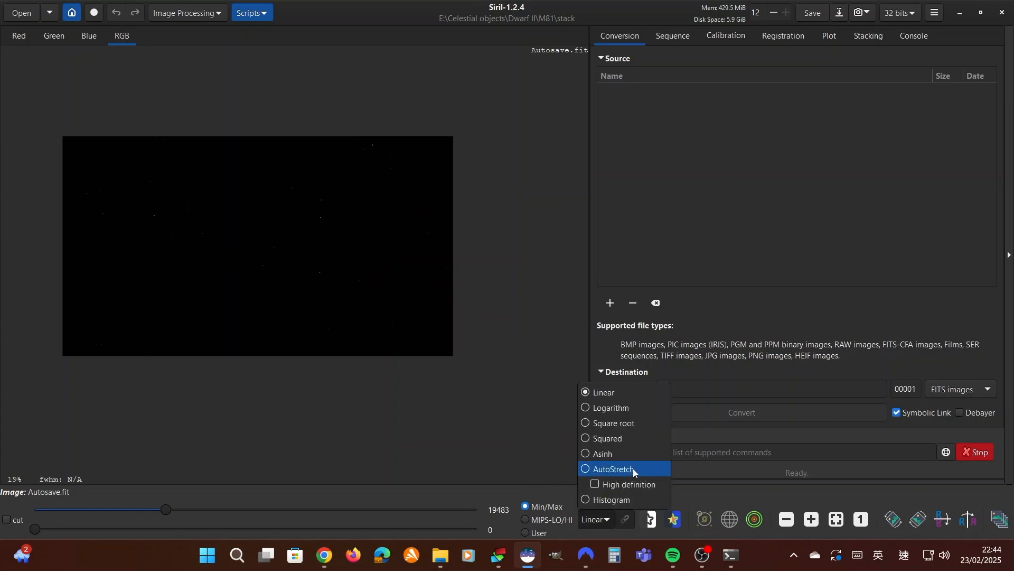
pyautogui.click(642, 467)
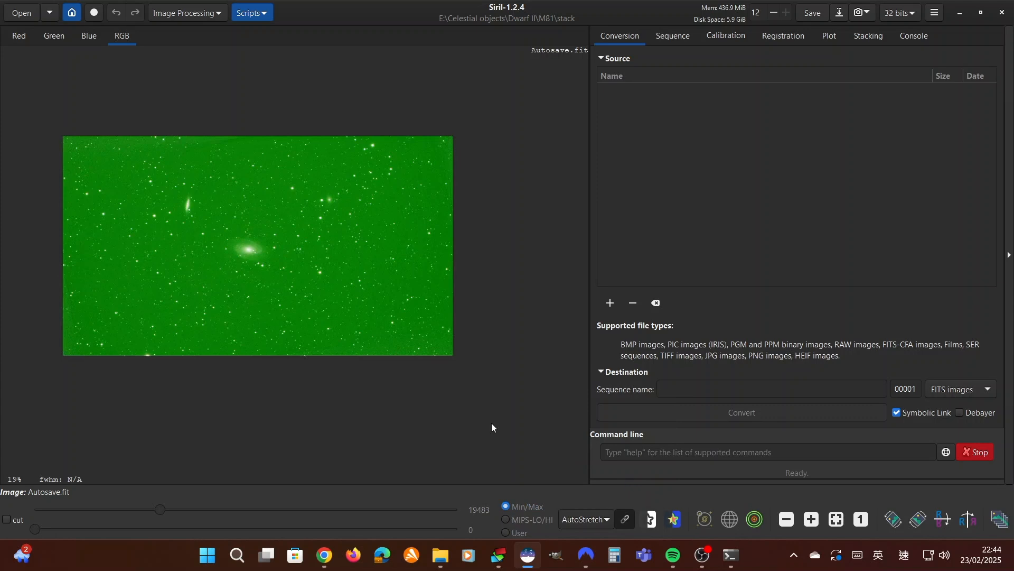
pyautogui.scroll(1, 237, 288)
pyautogui.scroll(-1, 237, 289)
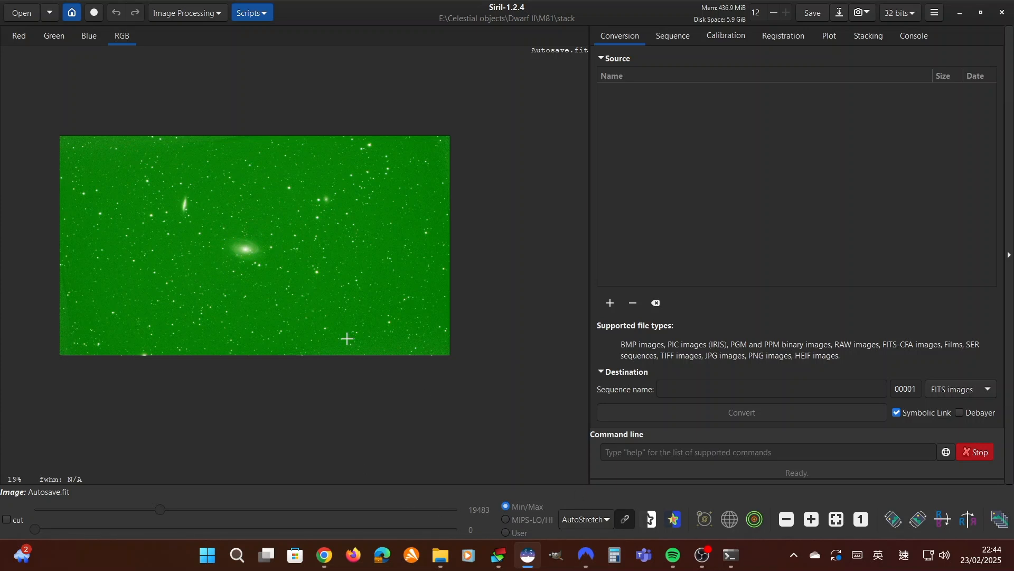
pyautogui.scroll(1, 260, 299)
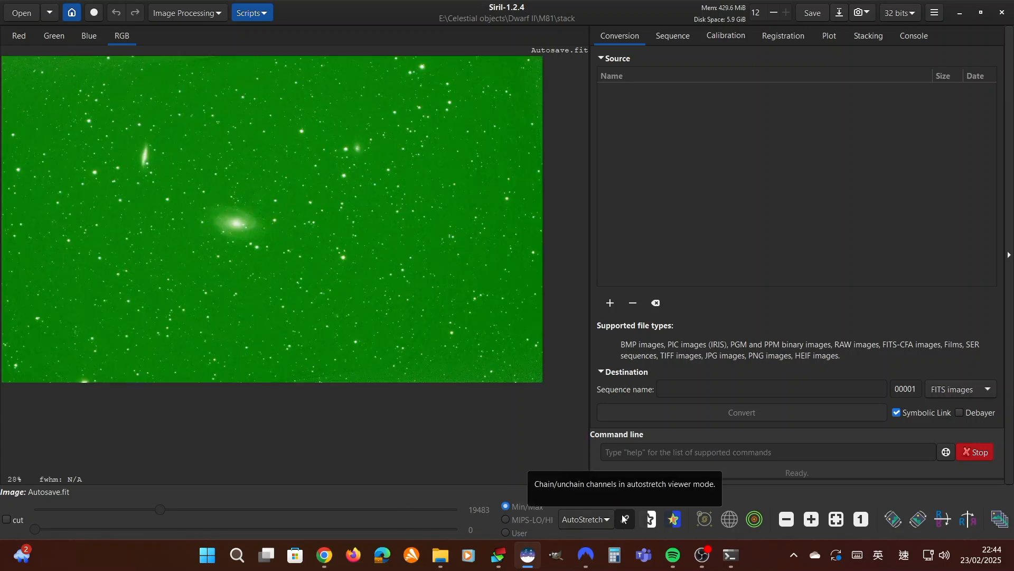
# Unchain the colour channels in the autostretch view and check the image's colour balance
pyautogui.click(624, 519)
pyautogui.scroll(-1, 329, 246)
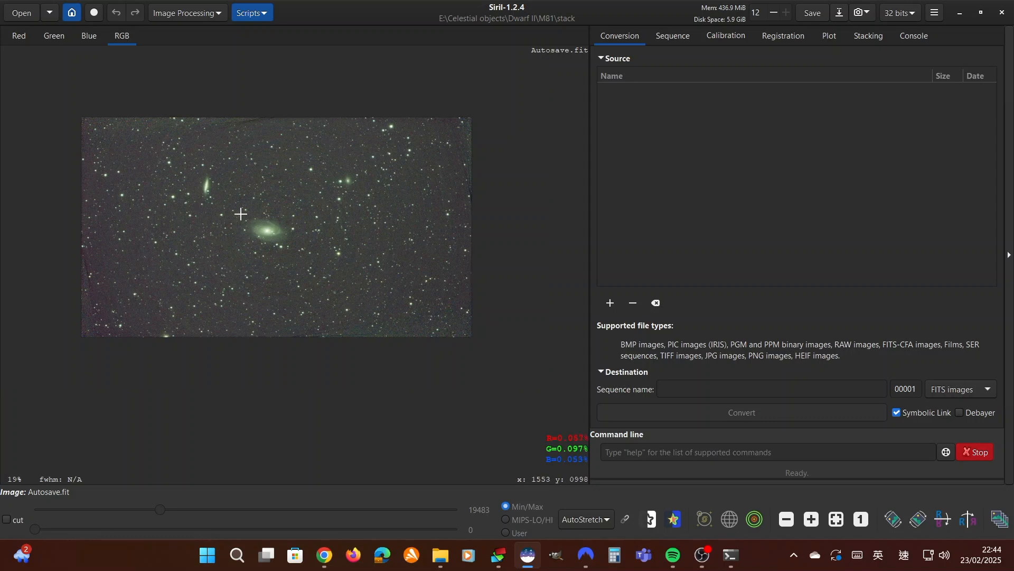
pyautogui.scroll(1, 275, 182)
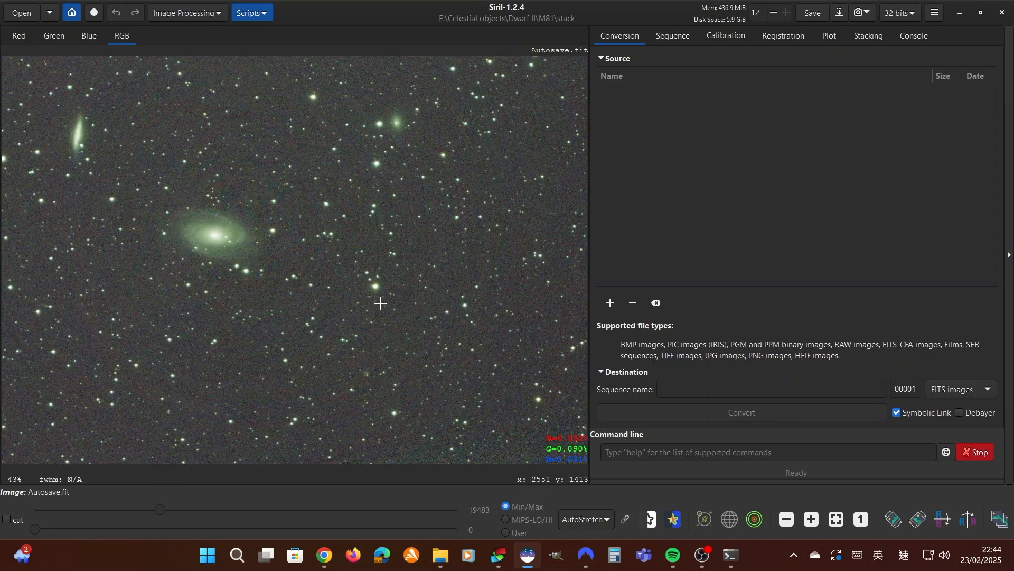
pyautogui.scroll(-1, 384, 310)
pyautogui.scroll(-1, 457, 347)
pyautogui.scroll(1, 464, 351)
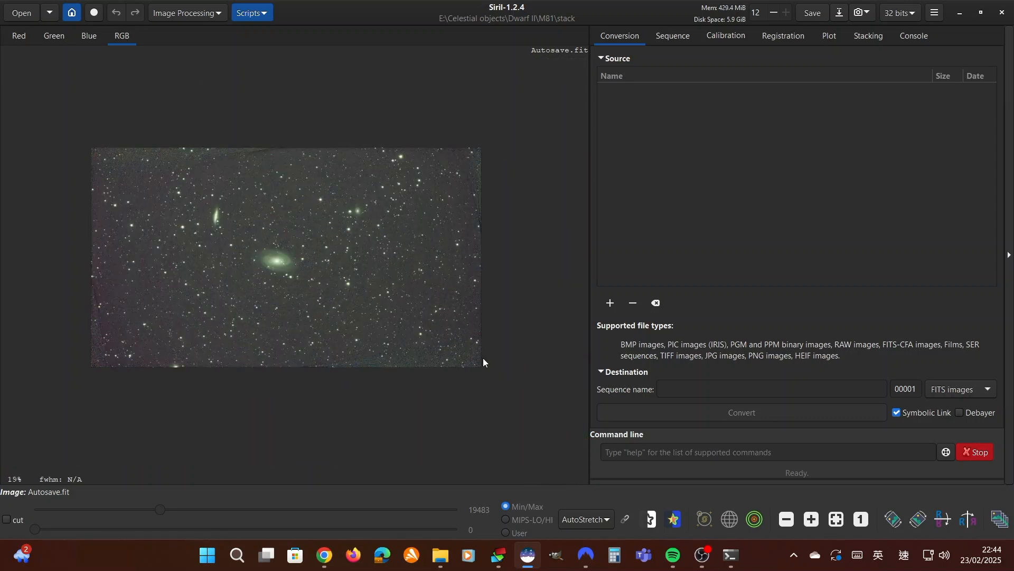
pyautogui.click(202, 17)
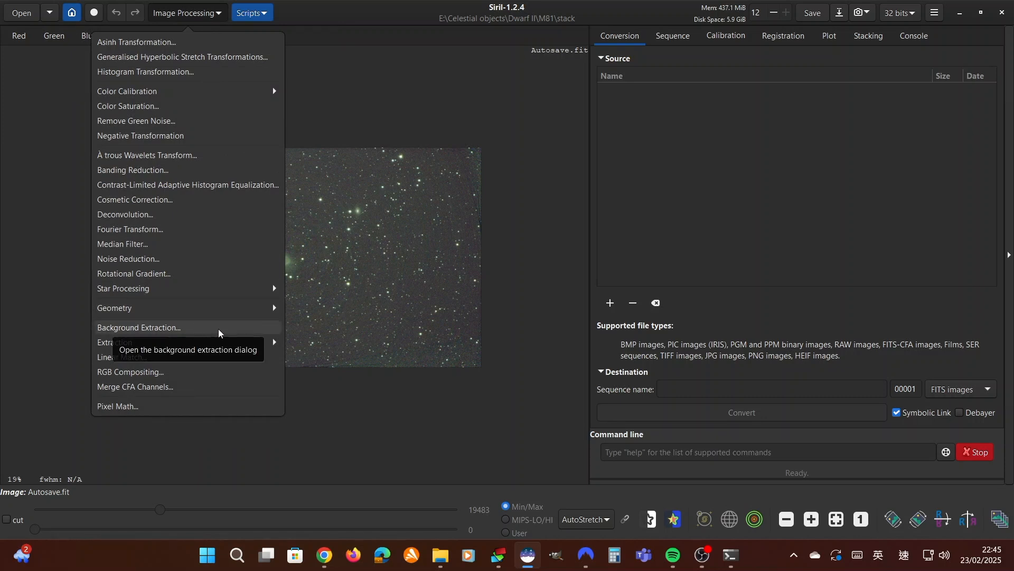
pyautogui.click(302, 327)
pyautogui.scroll(1, 301, 323)
pyautogui.scroll(-1, 301, 324)
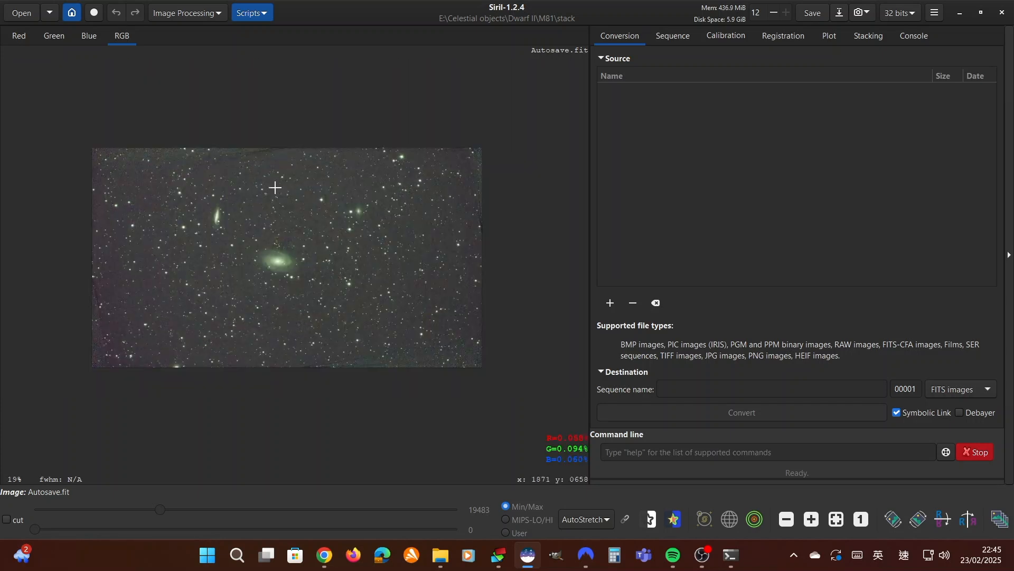
# Start Background Extraction, uncover the image and generate a grid of background samples with the existing RBF settings
pyautogui.click(211, 12)
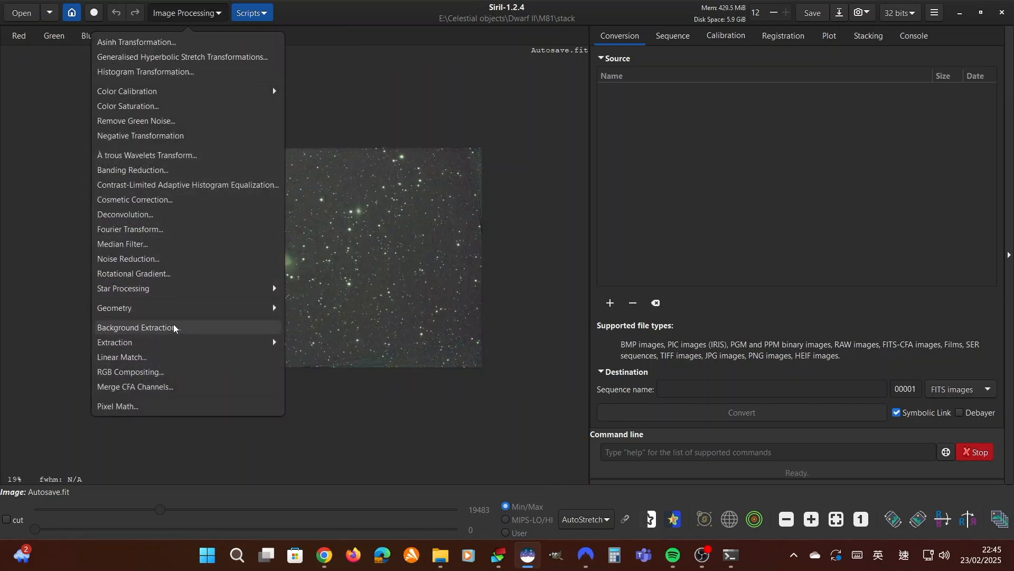
pyautogui.click(173, 328)
pyautogui.moveTo(526, 90); pyautogui.dragTo(707, 61)
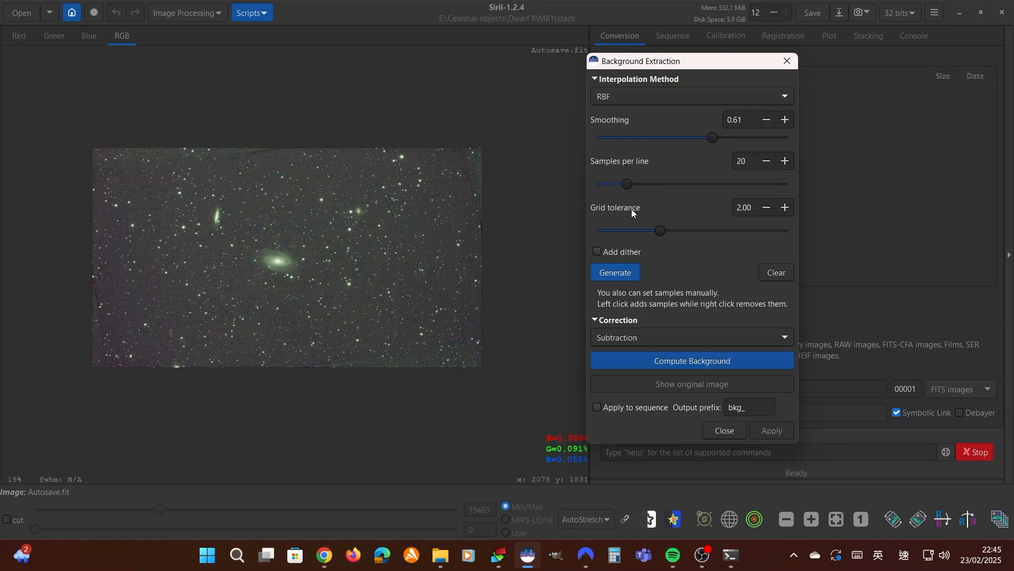
pyautogui.click(626, 277)
pyautogui.scroll(2, 333, 279)
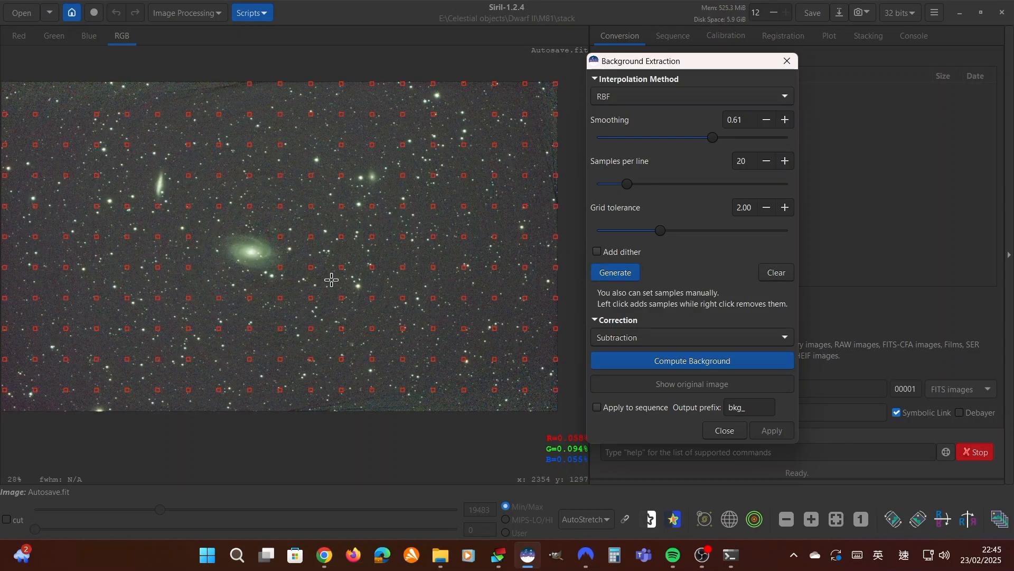
pyautogui.scroll(-2, 434, 180)
# Compute the background with Subtraction correction and inspect the result around the galaxy and across the frame
pyautogui.click(720, 362)
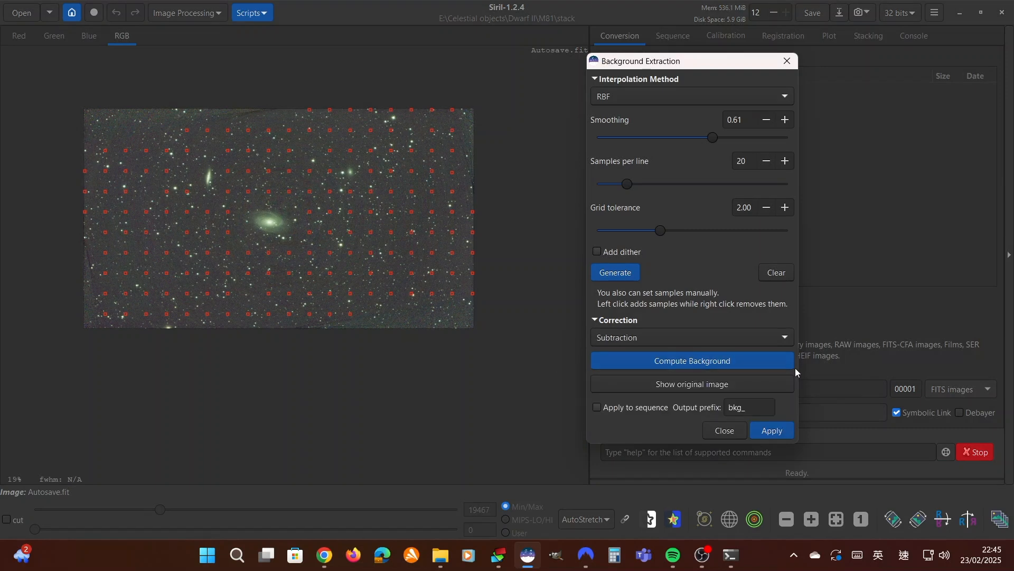
pyautogui.scroll(1, 390, 249)
pyautogui.scroll(2, 294, 227)
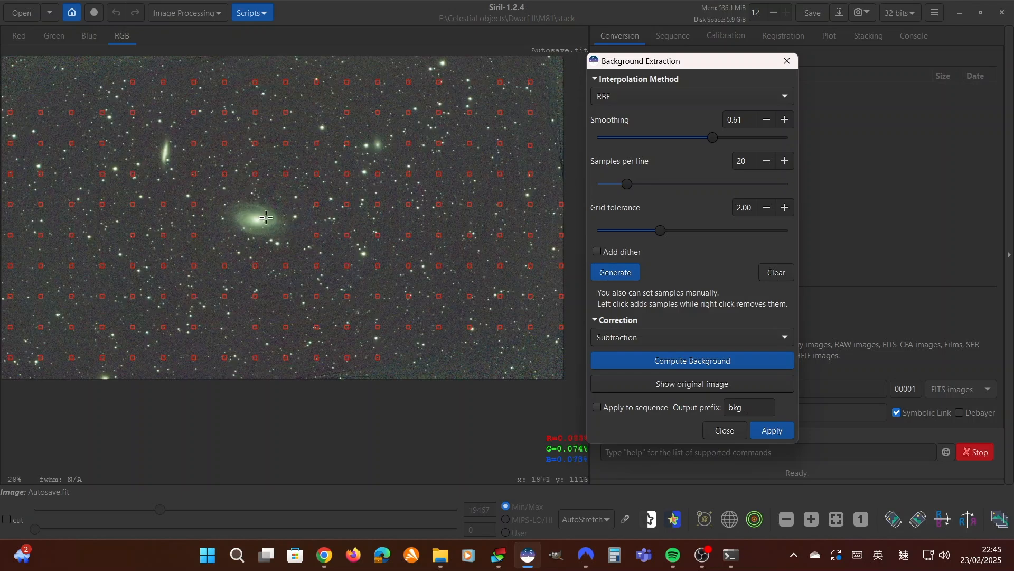
pyautogui.scroll(1, 232, 211)
pyautogui.scroll(1, 228, 227)
pyautogui.scroll(-2, 229, 241)
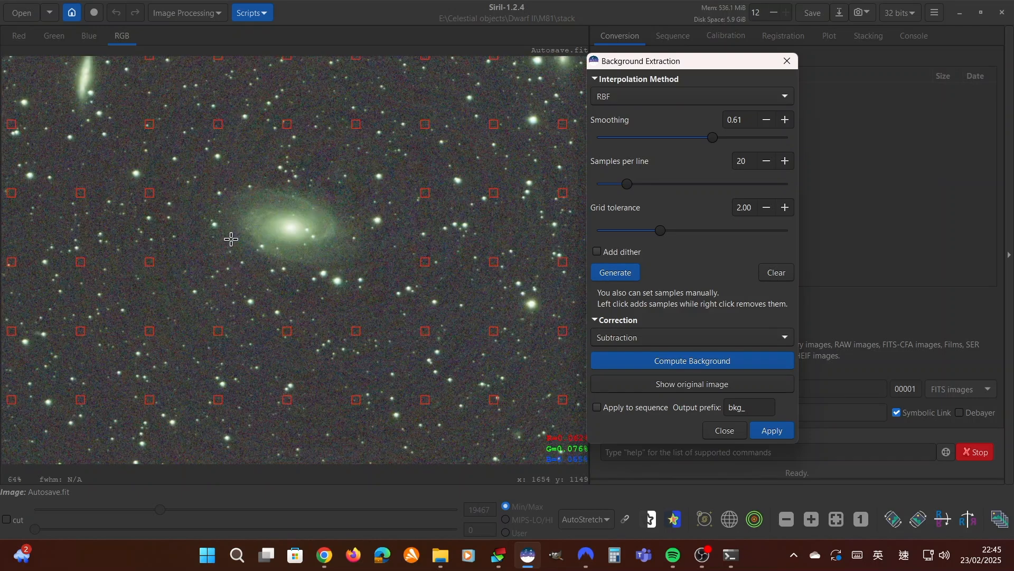
pyautogui.scroll(-1, 230, 245)
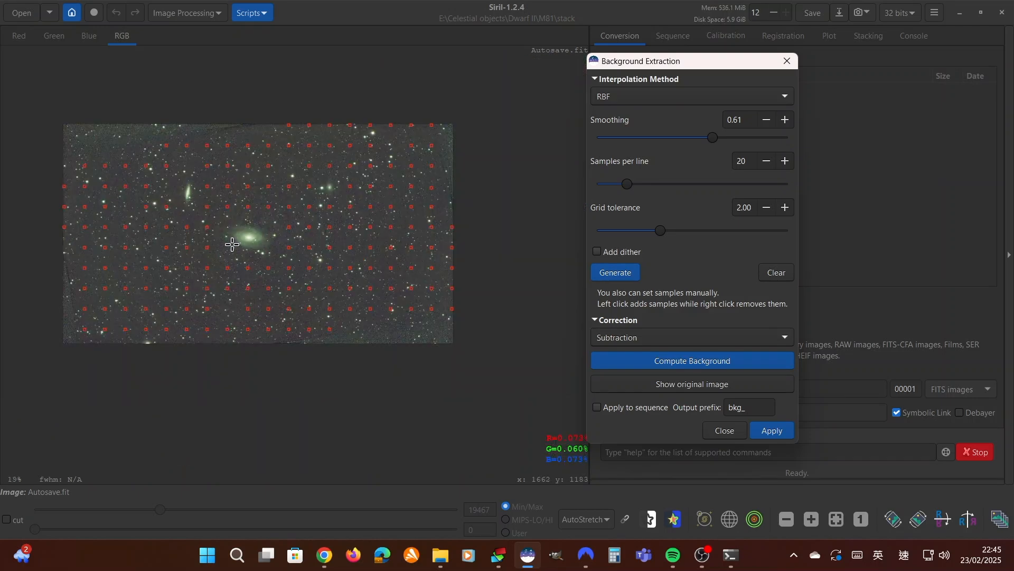
pyautogui.scroll(1, 232, 244)
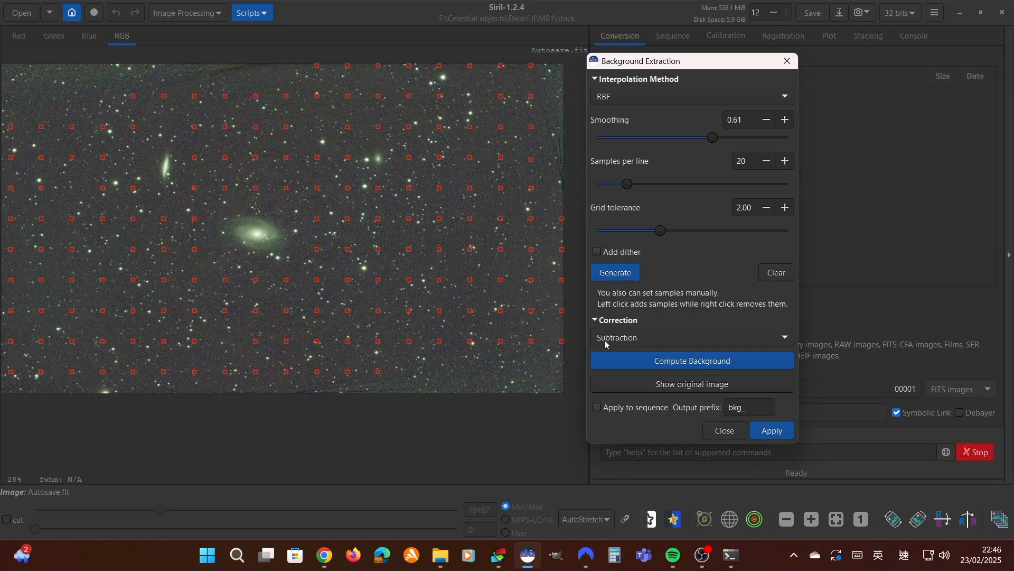
# Apply the computed background correction to the image and view the whole frame
pyautogui.click(775, 432)
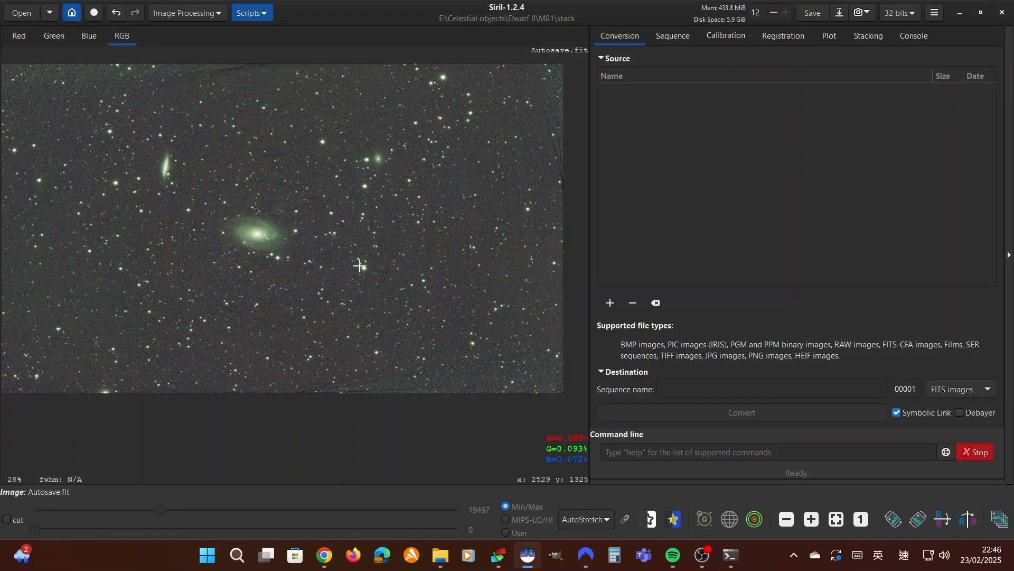
pyautogui.scroll(-2, 362, 265)
pyautogui.scroll(1, 365, 269)
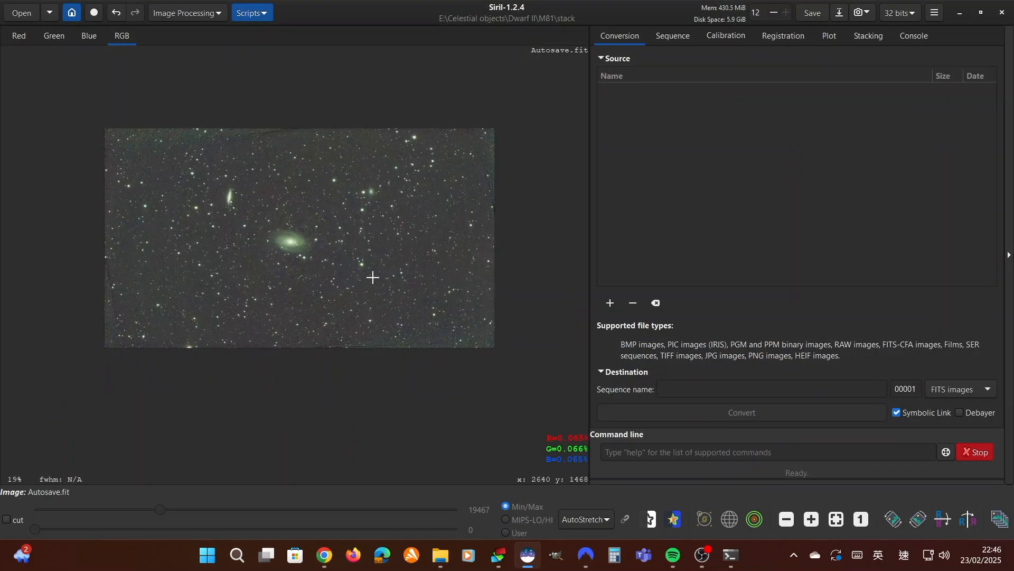
# Remove green noise with Average Neutral protection, amount 1.00 and preserved lightness, and inspect the image
pyautogui.click(202, 14)
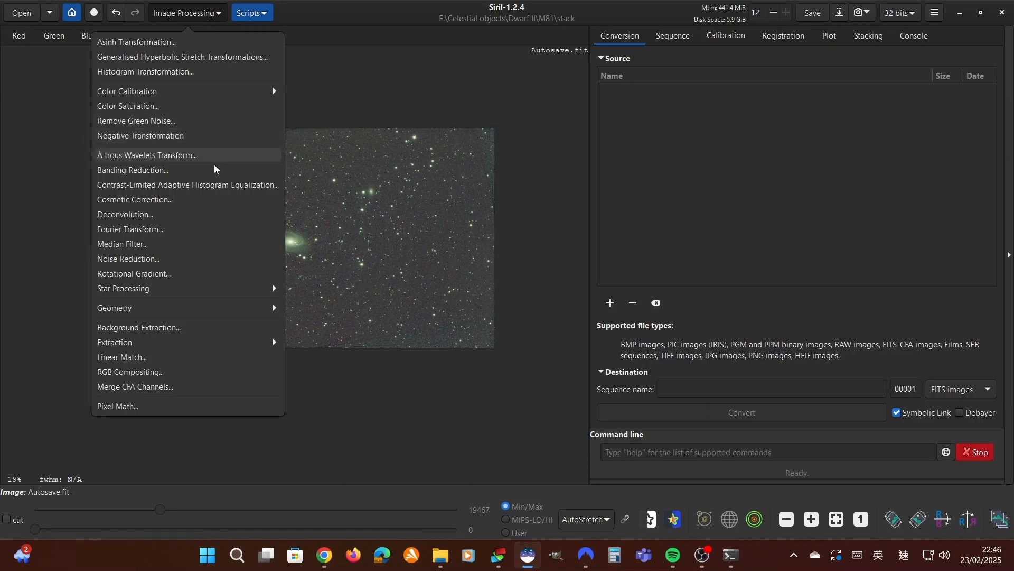
pyautogui.click(332, 289)
pyautogui.click(207, 11)
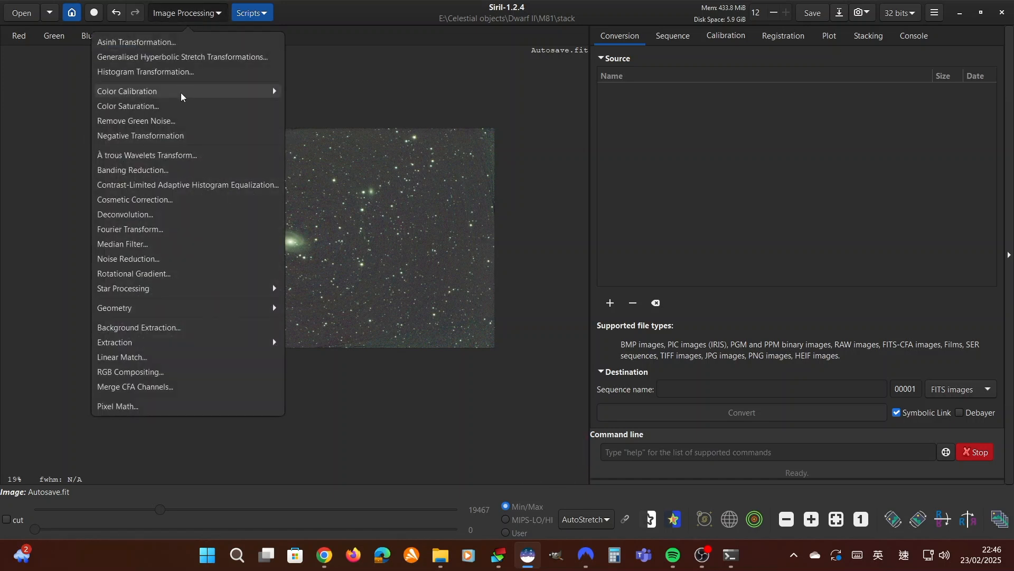
pyautogui.click(192, 125)
pyautogui.moveTo(456, 215); pyautogui.dragTo(528, 162)
pyautogui.click(669, 279)
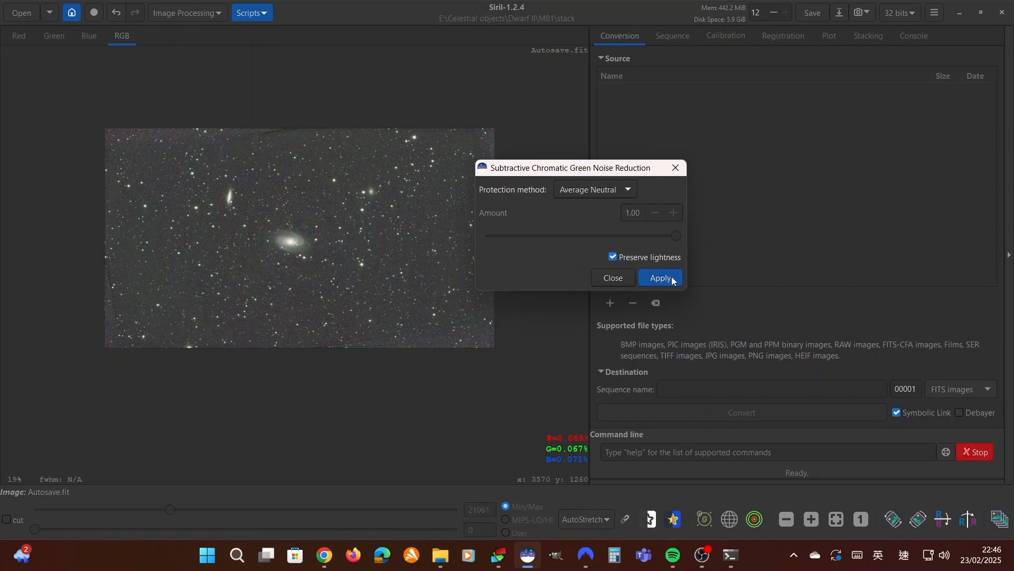
pyautogui.click(609, 281)
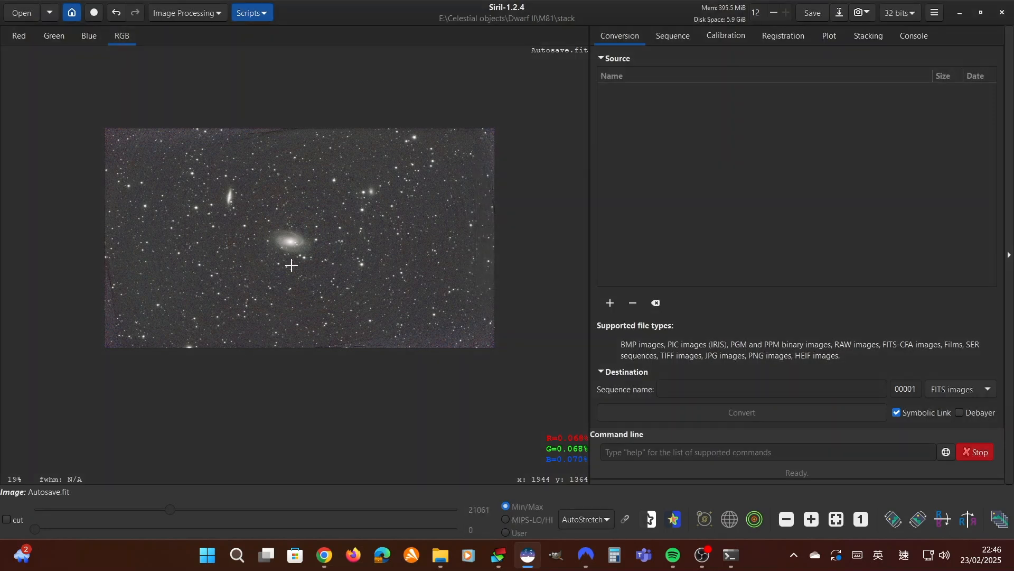
pyautogui.scroll(2, 290, 264)
pyautogui.scroll(-2, 268, 286)
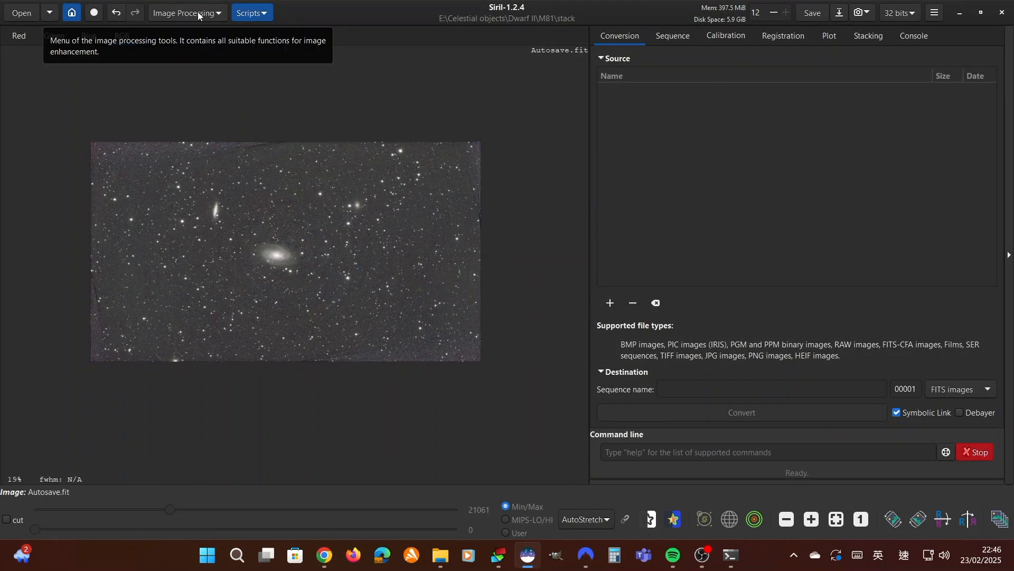
# Start Photometric Color Calibration, uncover the image and search for M81 on the SIMBAD server
pyautogui.click(198, 14)
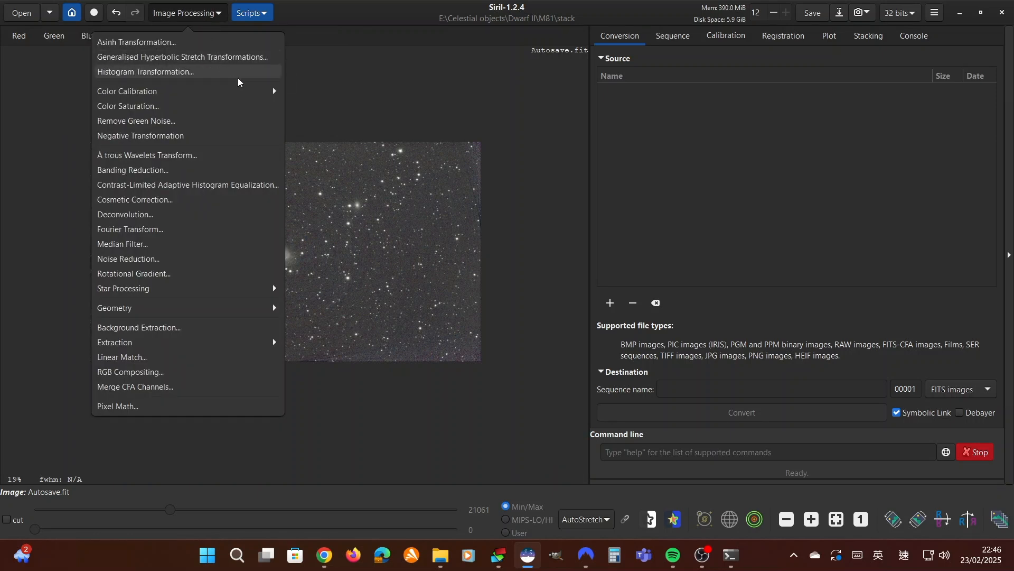
pyautogui.click(134, 92)
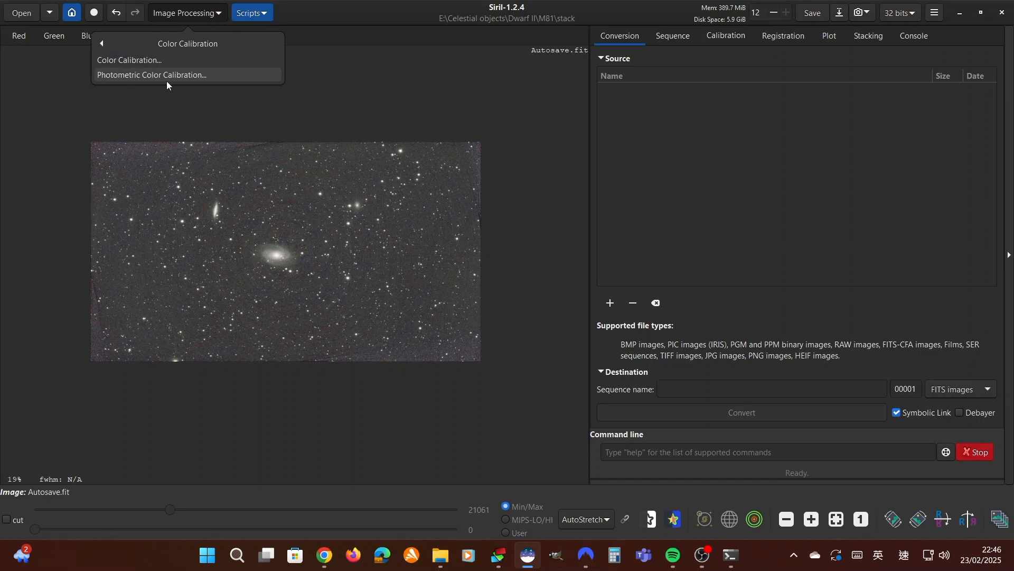
pyautogui.click(182, 78)
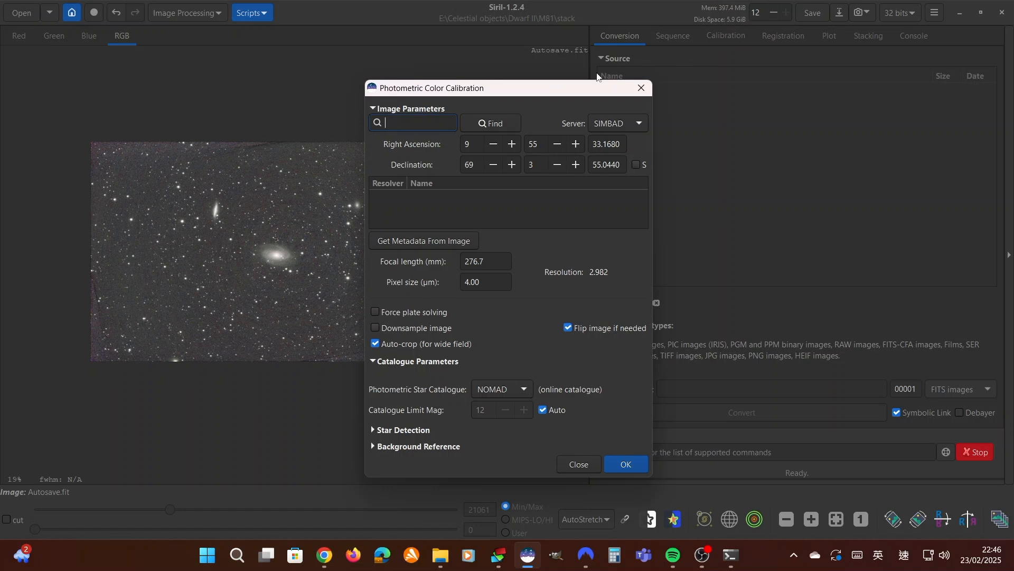
pyautogui.moveTo(532, 91); pyautogui.dragTo(698, 95)
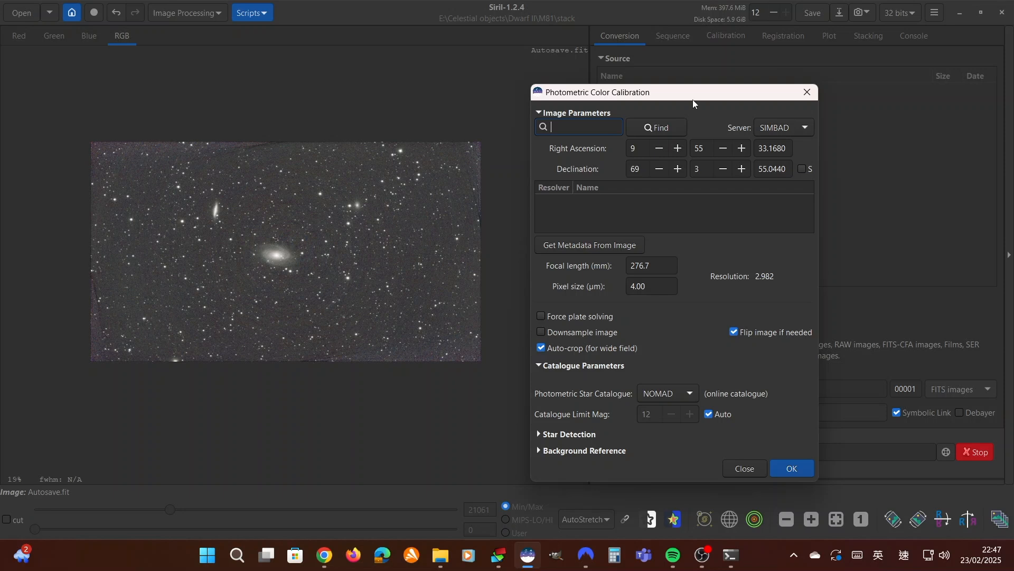
pyautogui.write('M81')
pyautogui.click(650, 125)
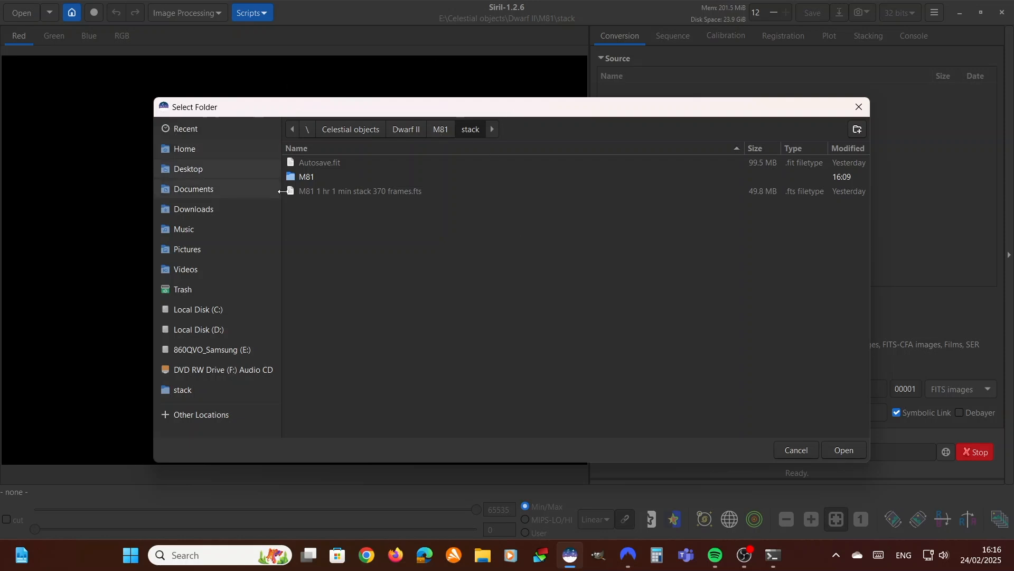
# Set the M81 stack folder as the working directory and check its path in the console log
pyautogui.moveTo(399, 109); pyautogui.dragTo(367, 96)
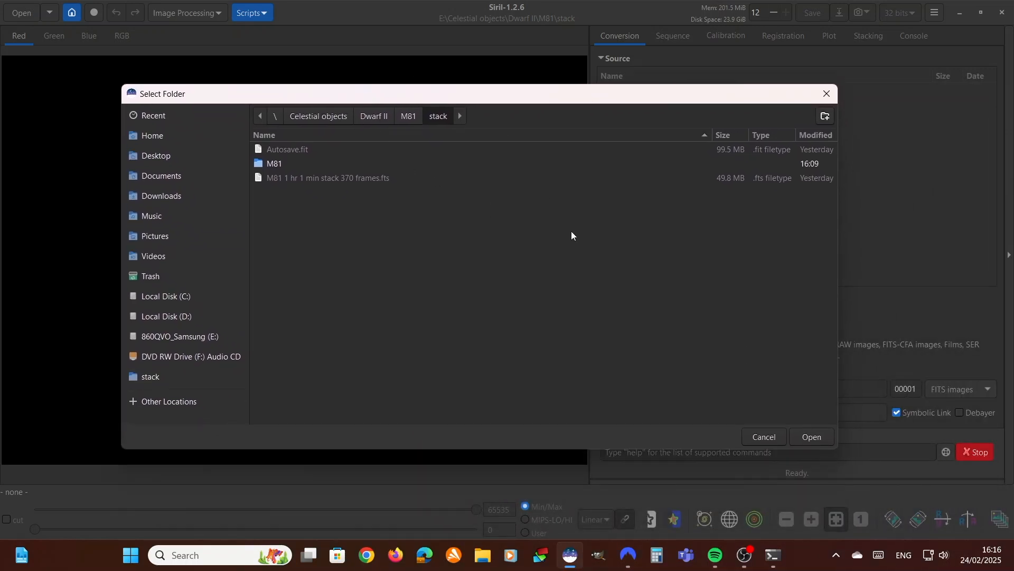
pyautogui.click(815, 436)
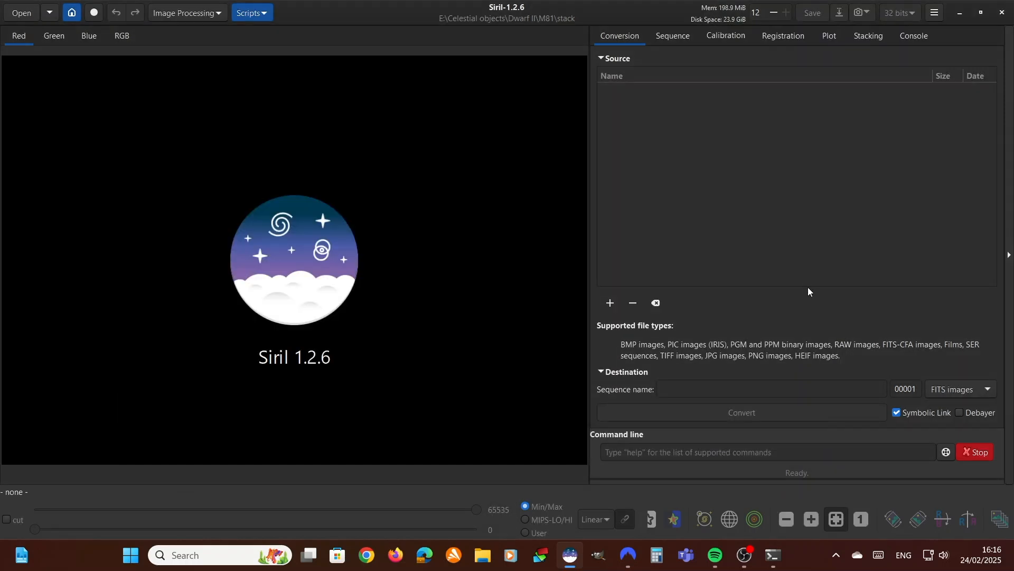
pyautogui.click(915, 41)
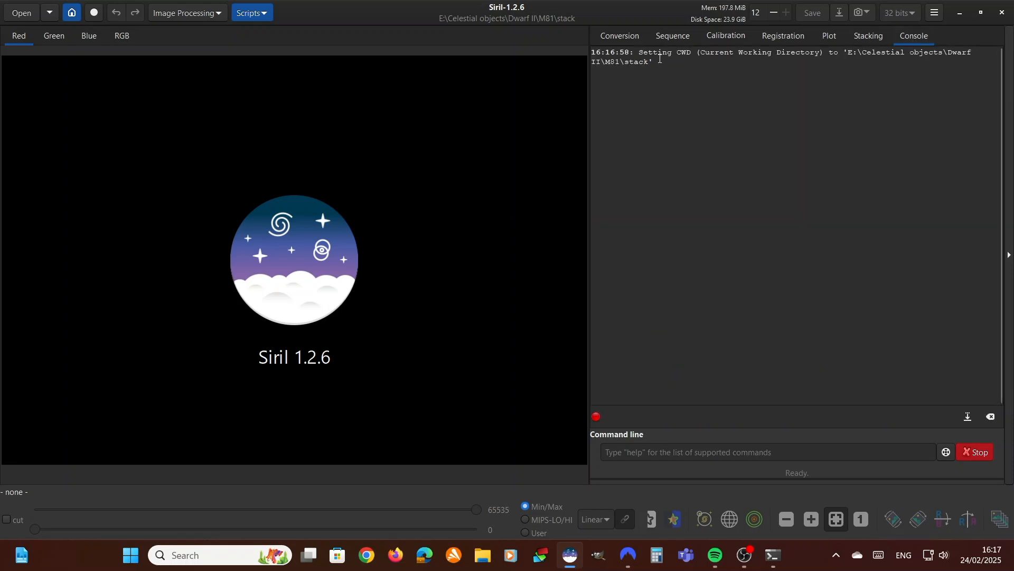
pyautogui.moveTo(639, 53); pyautogui.dragTo(947, 70)
pyautogui.click(752, 65)
pyautogui.moveTo(608, 62); pyautogui.dragTo(650, 75)
pyautogui.click(724, 242)
# Load the stacked image Autosave.fit from the stack folder without debayering
pyautogui.click(25, 16)
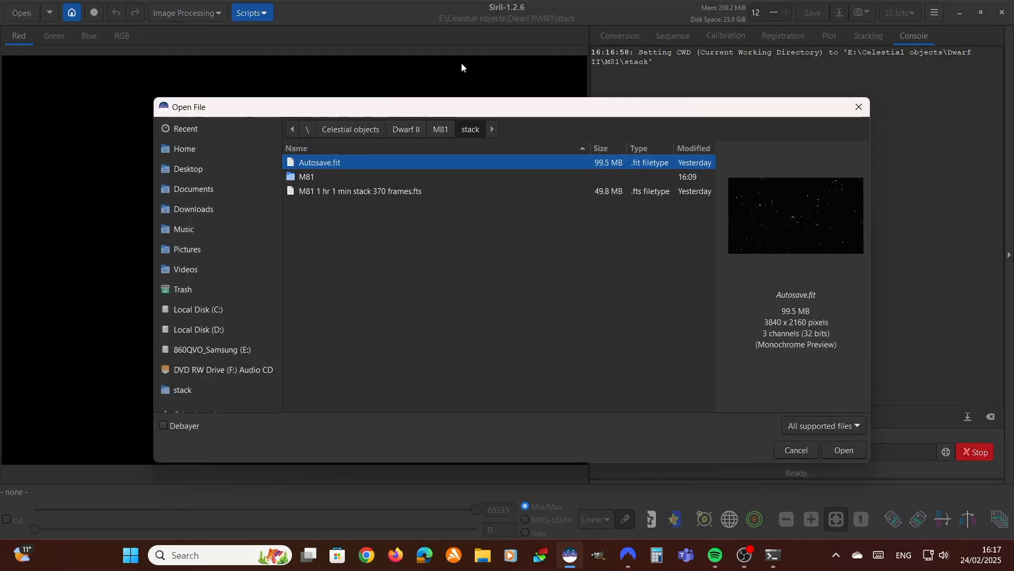
pyautogui.moveTo(533, 110); pyautogui.dragTo(486, 69)
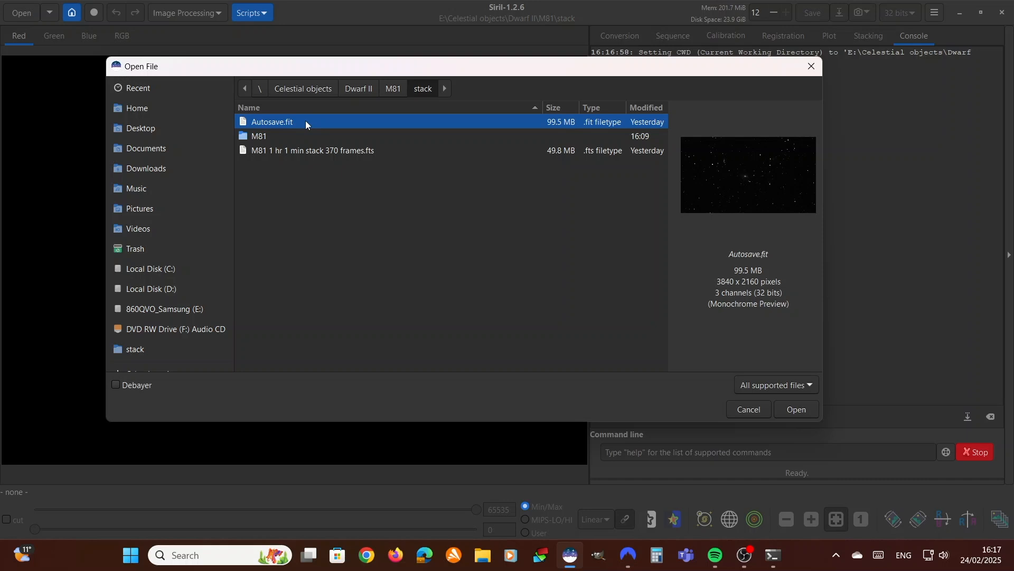
pyautogui.click(799, 415)
pyautogui.scroll(-1, 460, 271)
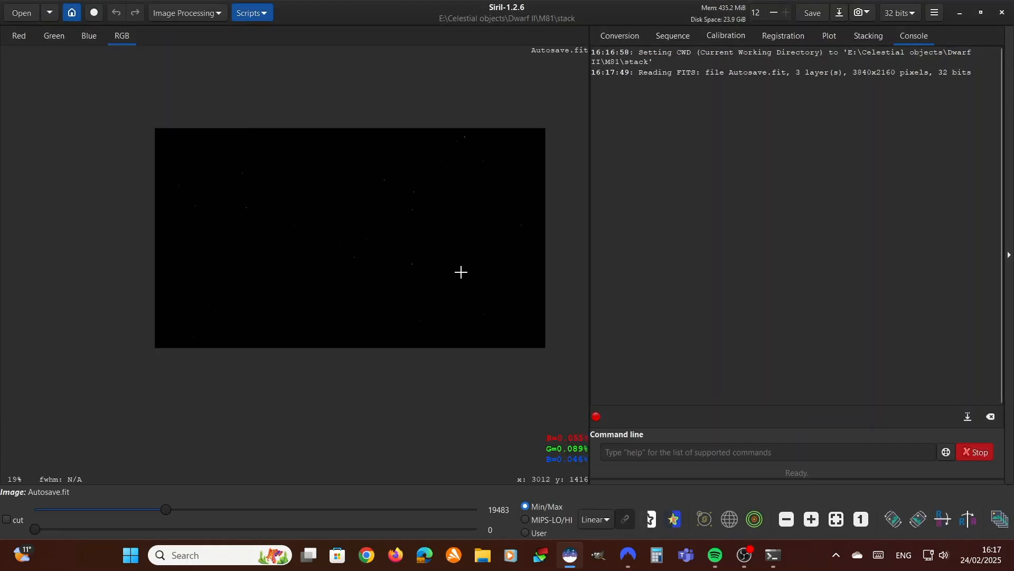
pyautogui.scroll(-1, 489, 279)
pyautogui.scroll(1, 517, 281)
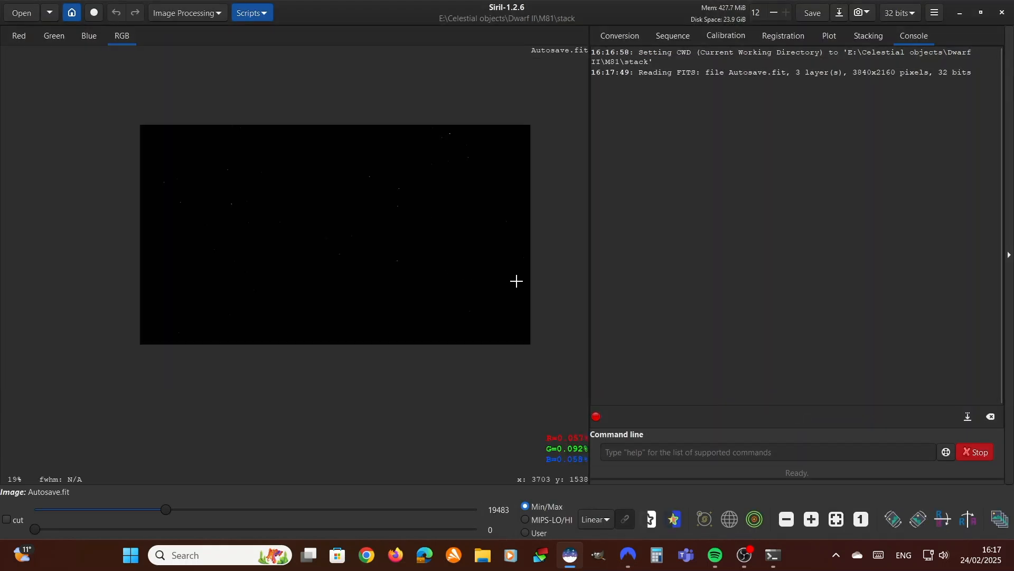
# Switch the image display from Linear to AutoStretch mode
pyautogui.click(606, 522)
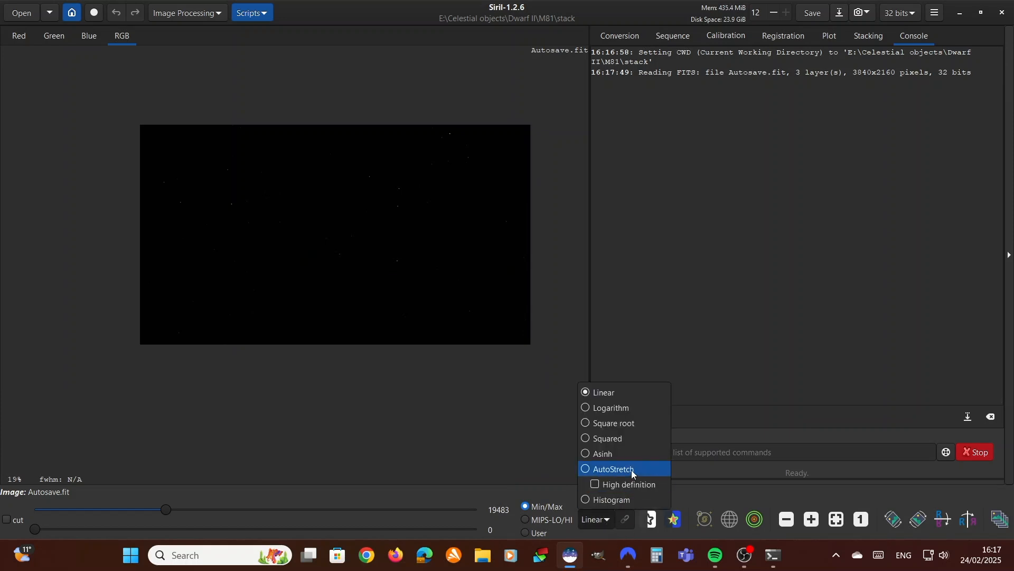
pyautogui.click(636, 482)
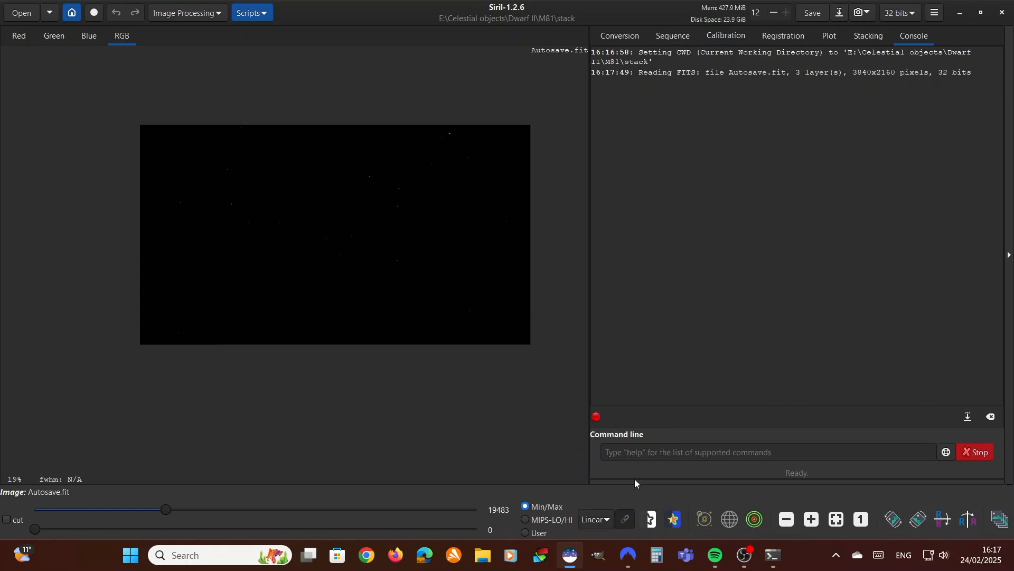
pyautogui.click(603, 526)
pyautogui.click(598, 477)
pyautogui.click(597, 519)
pyautogui.click(598, 467)
# Inspect the galaxy and the full stretched frame, and unchain the colour channels in the autostretch view
pyautogui.scroll(1, 444, 255)
pyautogui.scroll(-1, 436, 255)
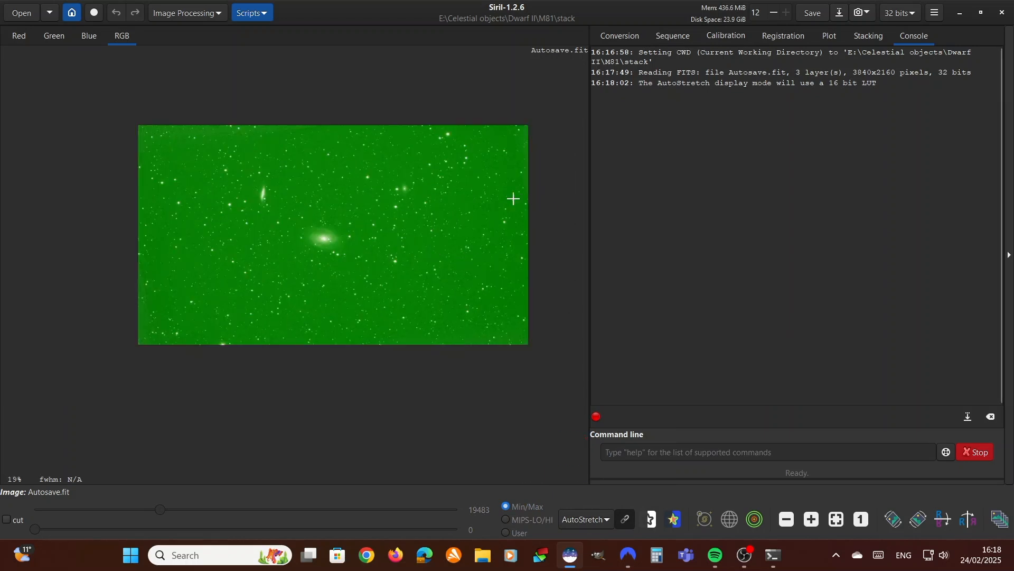
pyautogui.scroll(2, 312, 222)
pyautogui.scroll(2, 401, 294)
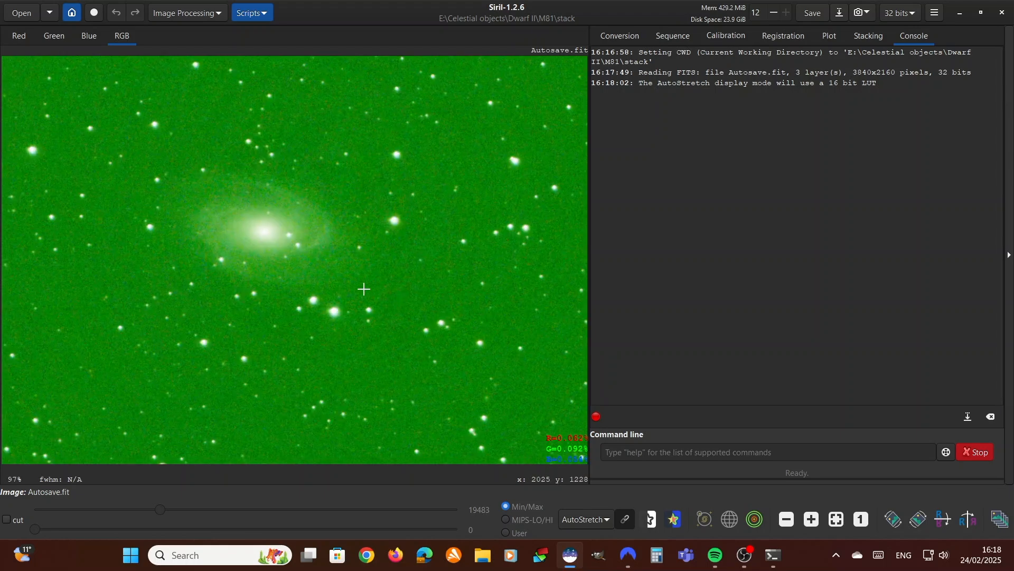
pyautogui.scroll(-5, 348, 291)
pyautogui.scroll(2, 412, 288)
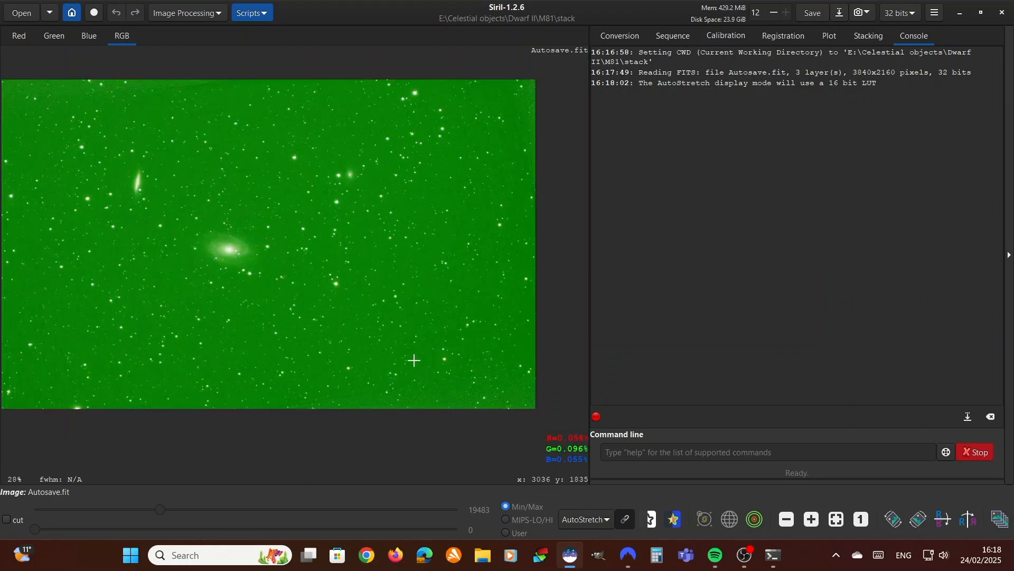
pyautogui.scroll(-2, 380, 358)
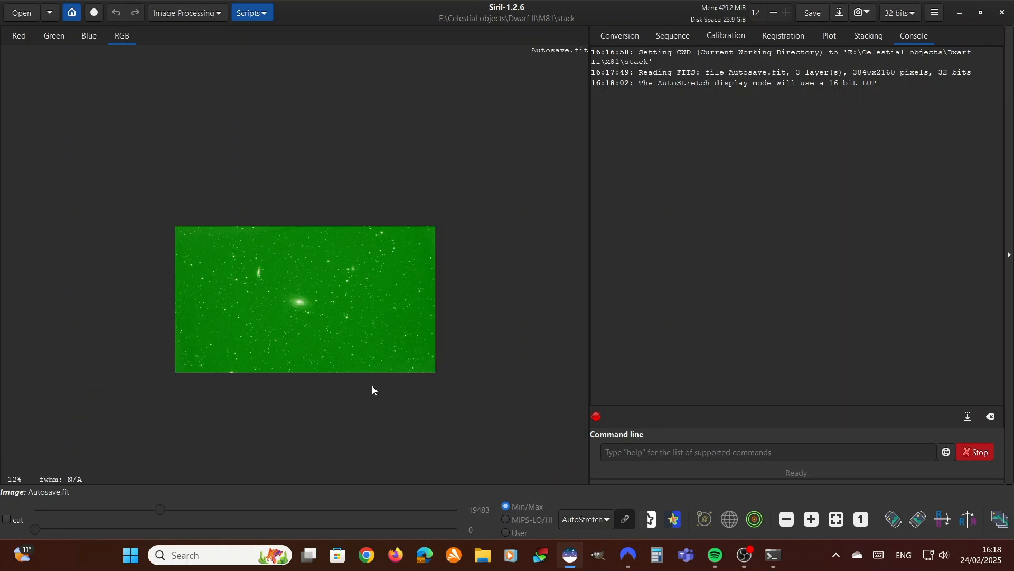
pyautogui.scroll(1, 377, 387)
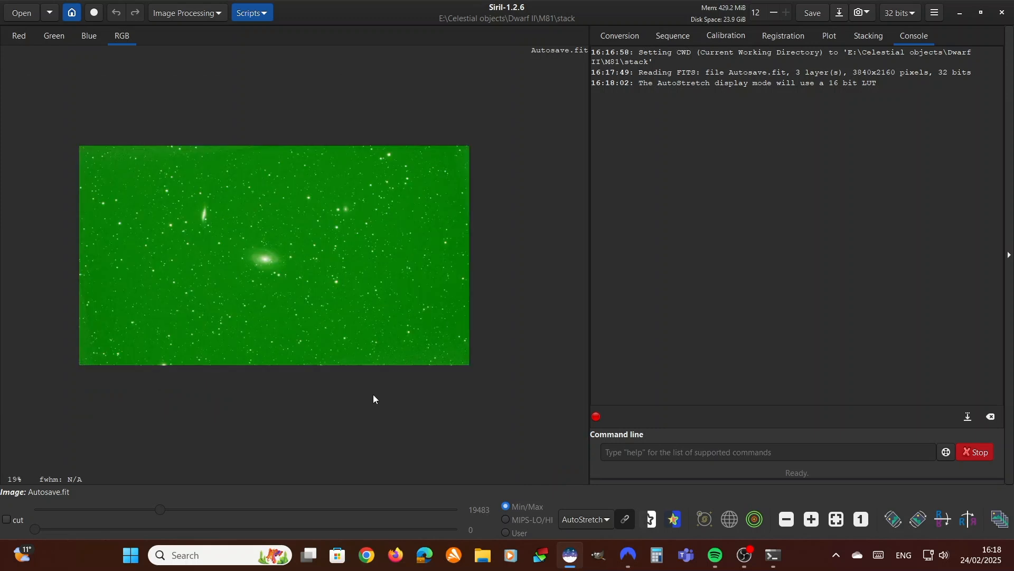
pyautogui.click(626, 522)
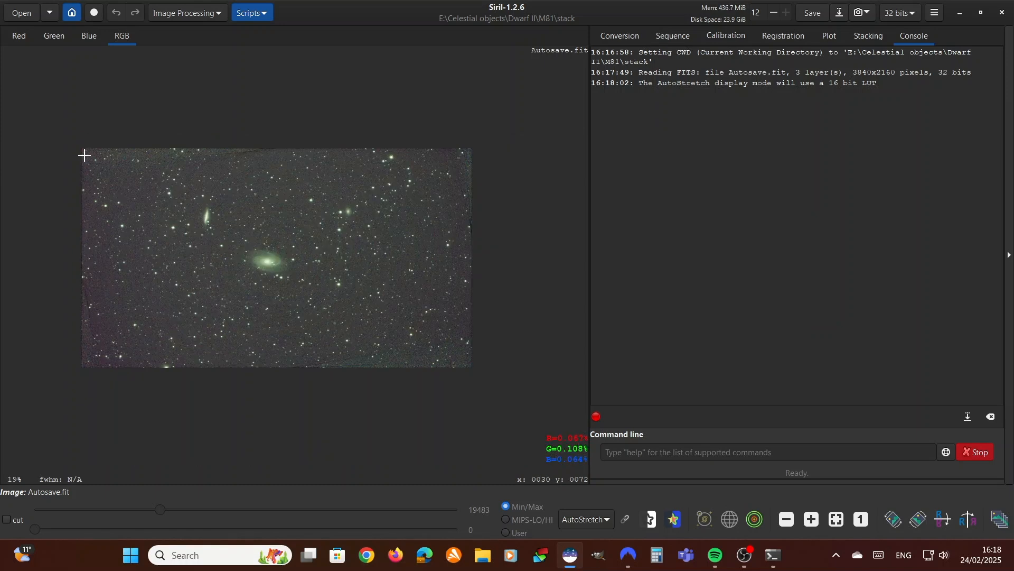
# Crop the image's uneven stacking edges to a selection of about 3698 by 2030 px
pyautogui.moveTo(86, 154); pyautogui.dragTo(447, 360)
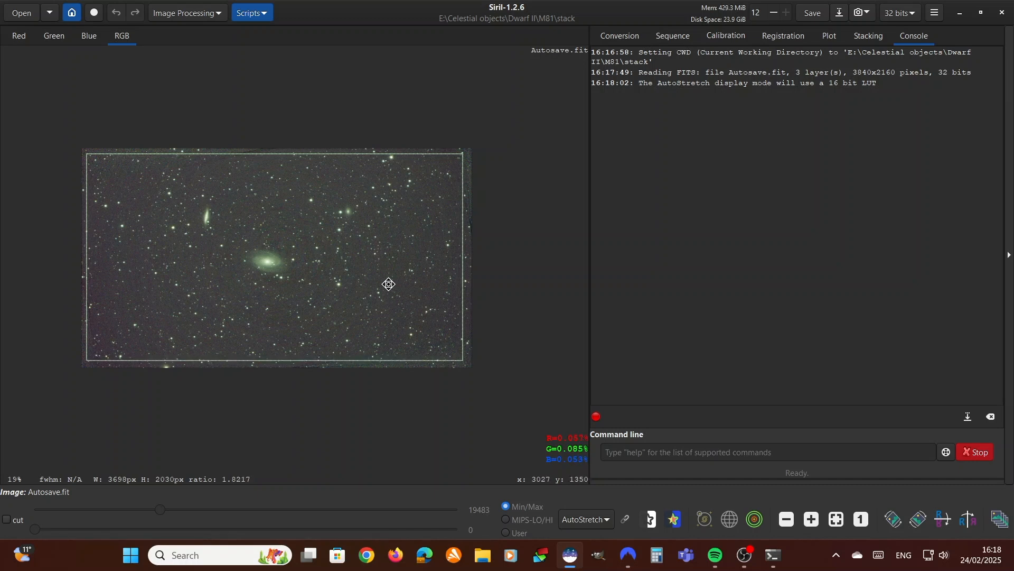
pyautogui.rightClick(363, 241)
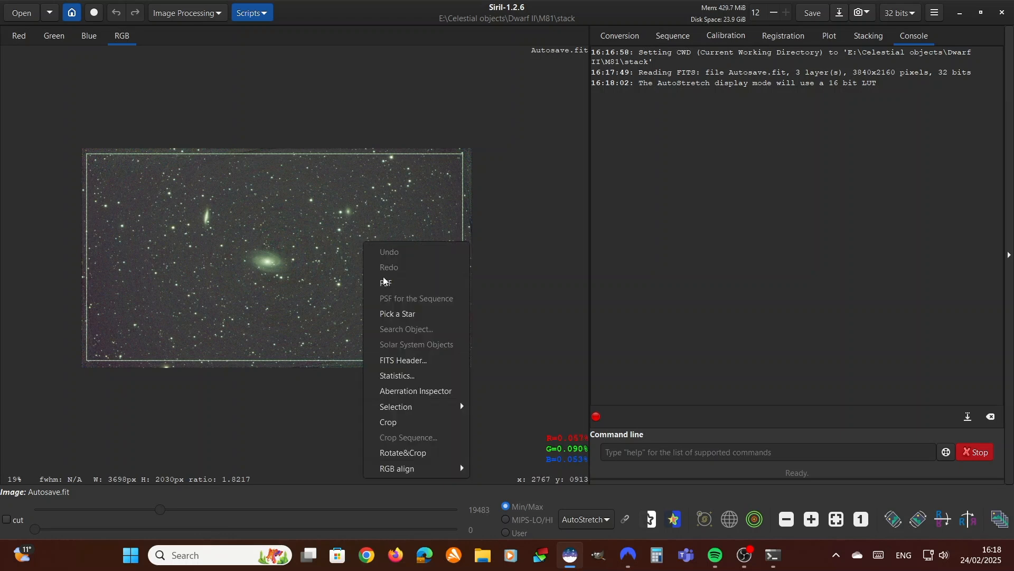
pyautogui.click(404, 423)
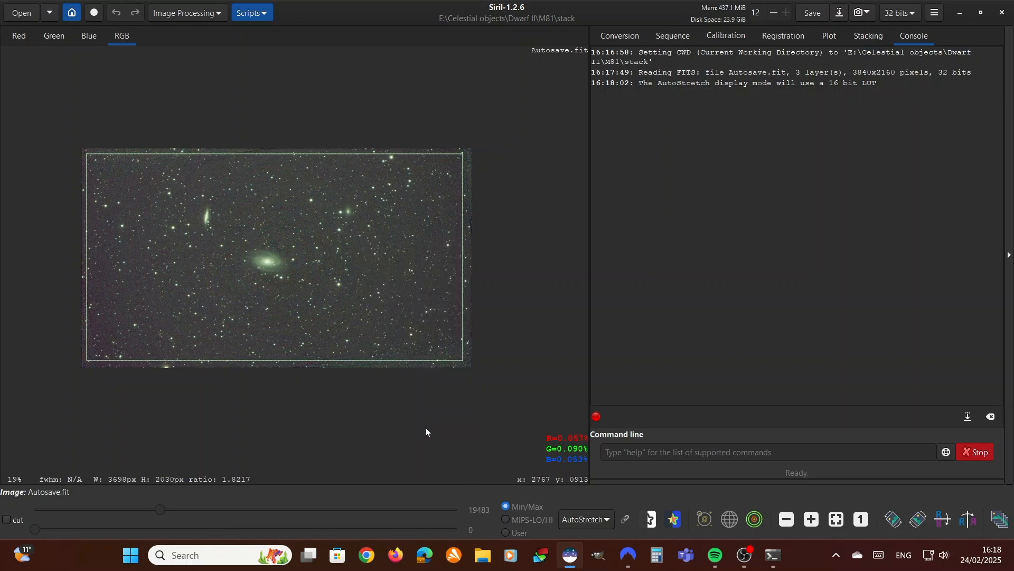
pyautogui.moveTo(222, 228); pyautogui.dragTo(282, 282)
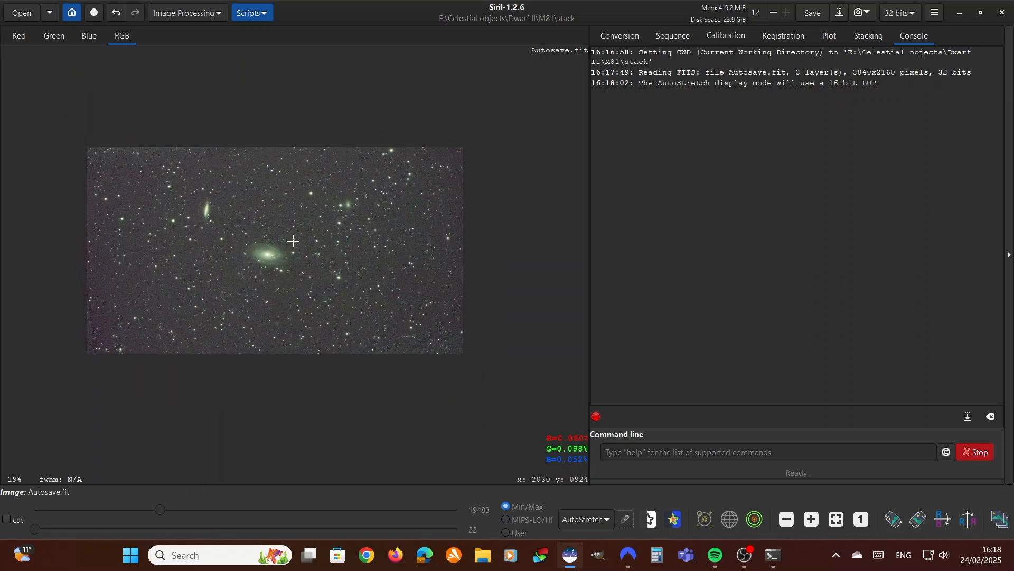
# Start an RBF background extraction with smoothing 0.60 and generate a sample grid with 20 samples per line and grid tolerance 2.00
pyautogui.click(181, 12)
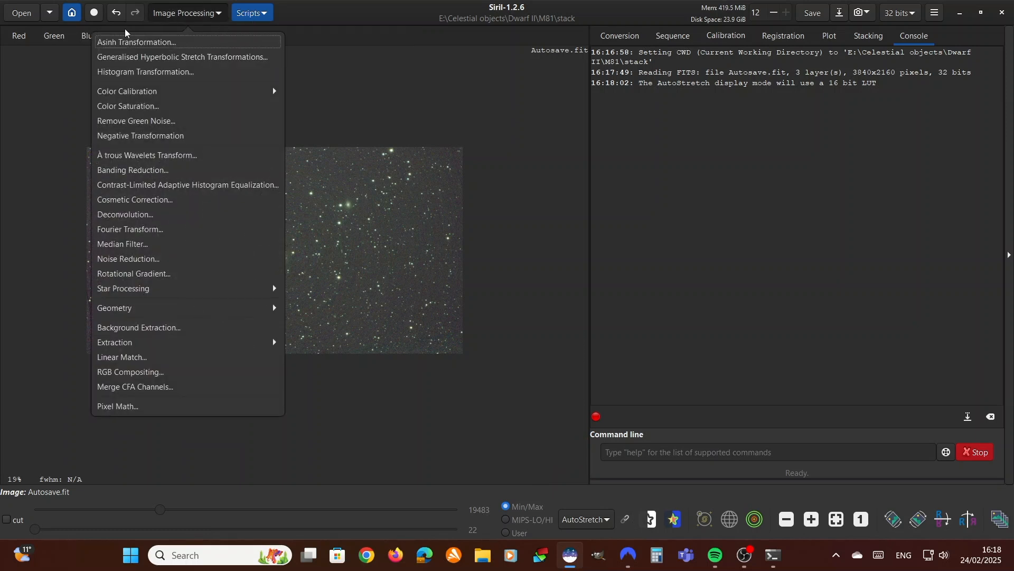
pyautogui.click(195, 327)
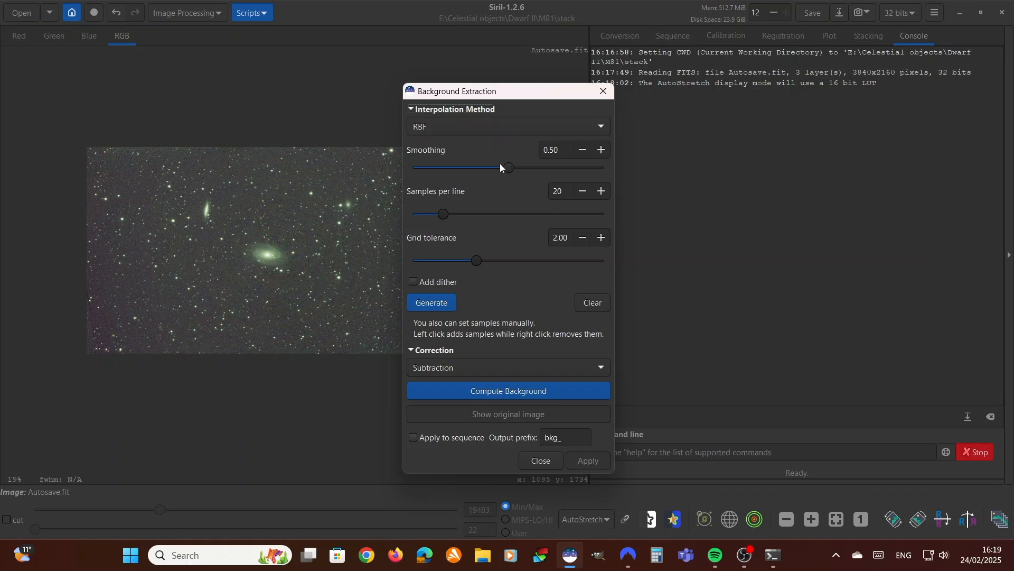
pyautogui.moveTo(508, 166); pyautogui.dragTo(527, 168)
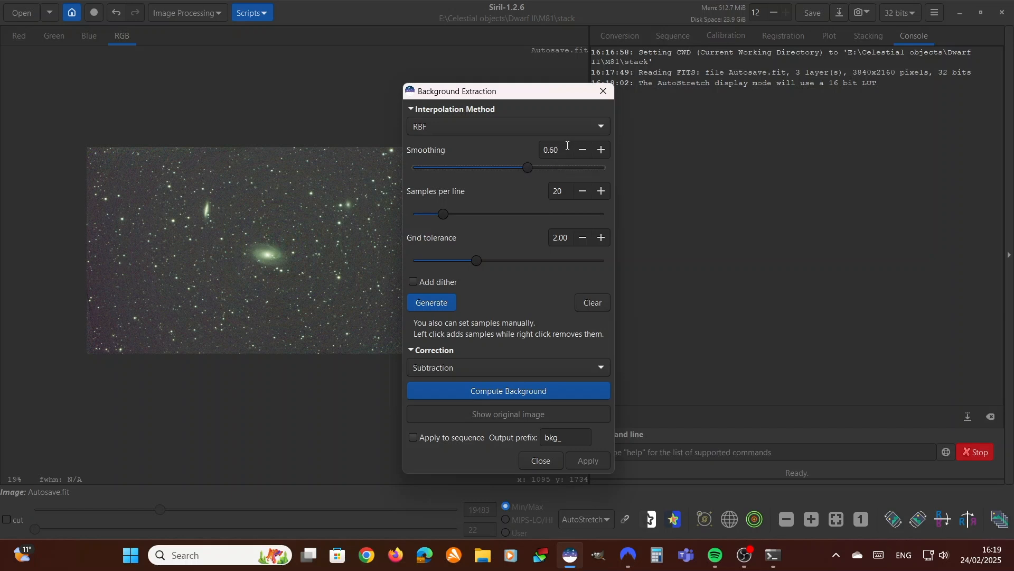
pyautogui.click(431, 307)
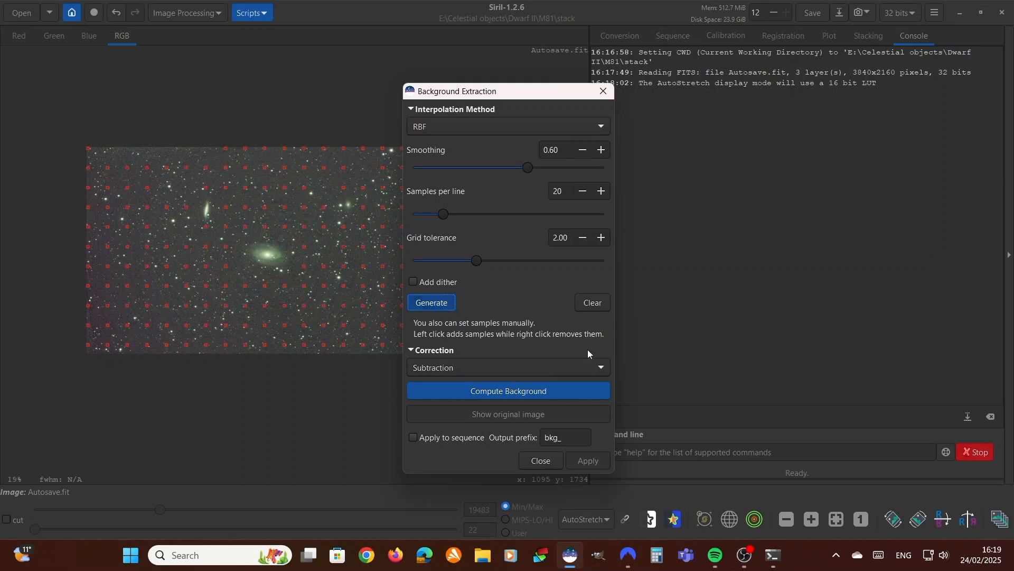
pyautogui.click(108, 151)
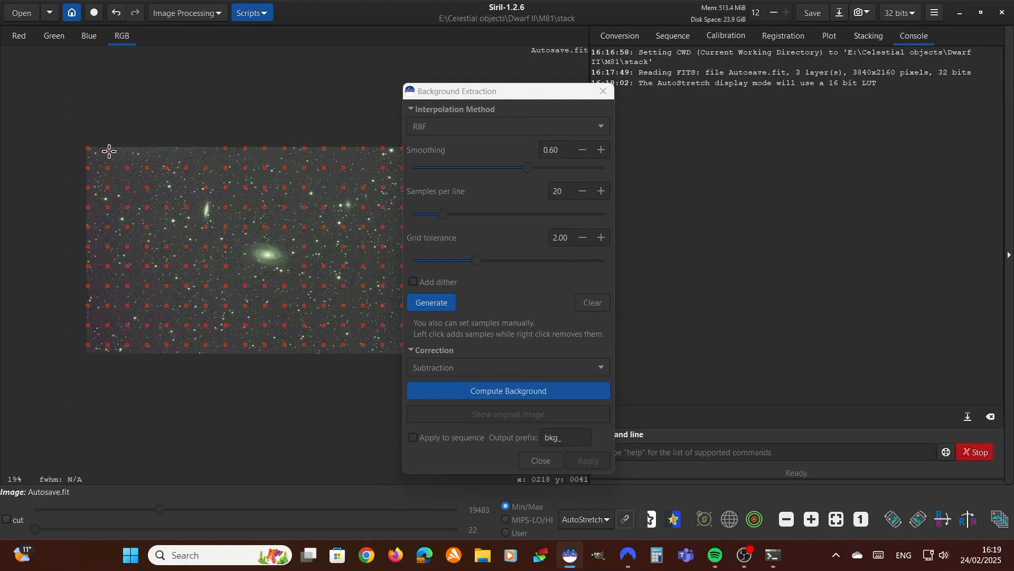
pyautogui.moveTo(509, 95); pyautogui.dragTo(693, 65)
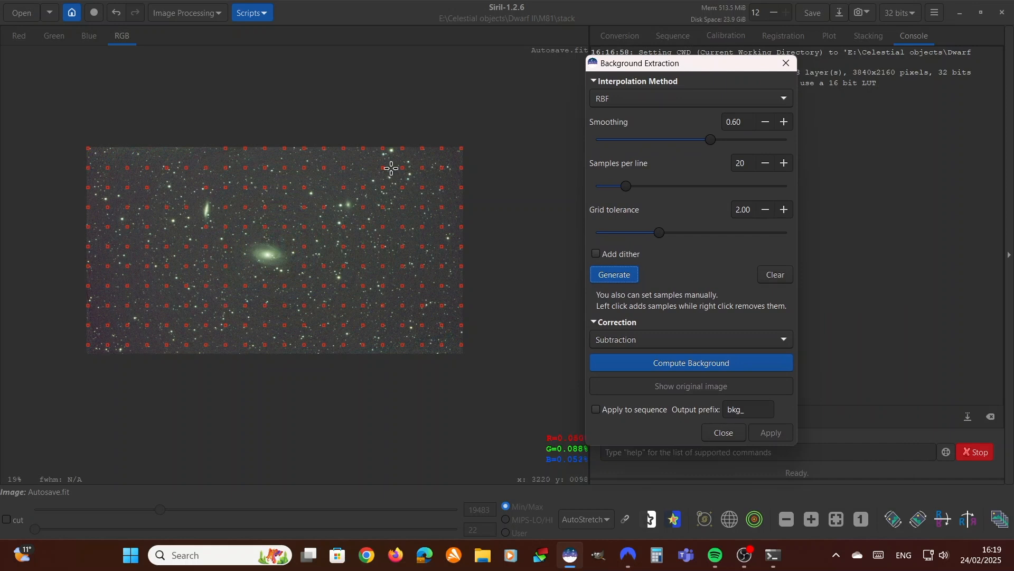
# Compute the background with Subtraction correction, apply it to the image and check the whole frame
pyautogui.click(702, 364)
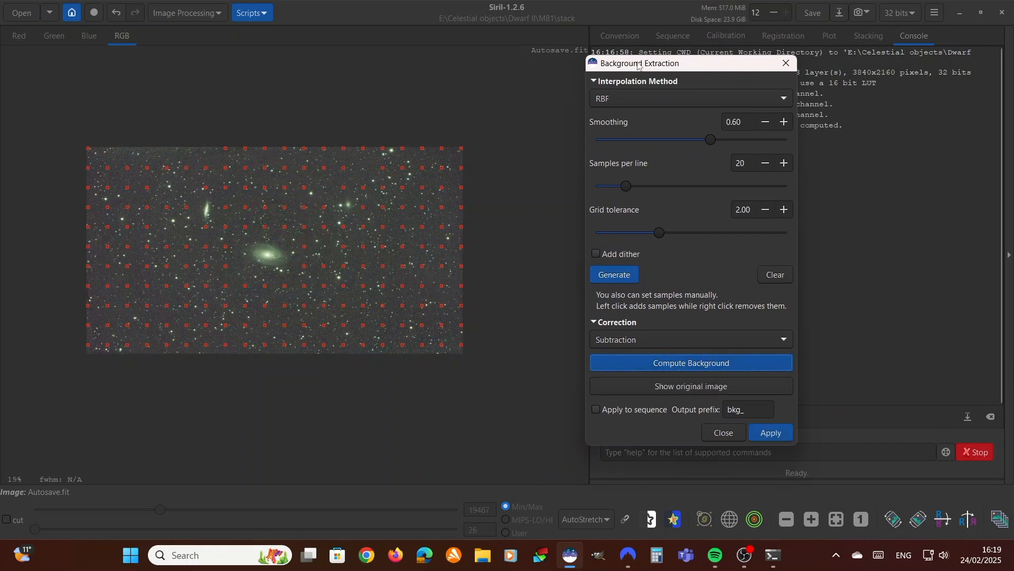
pyautogui.moveTo(636, 63); pyautogui.dragTo(556, 49)
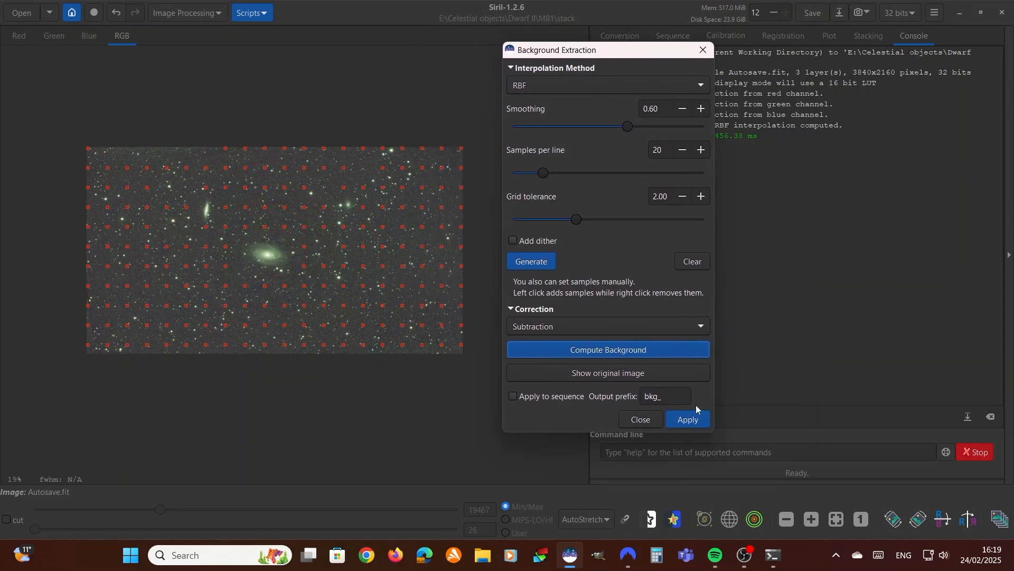
pyautogui.click(692, 423)
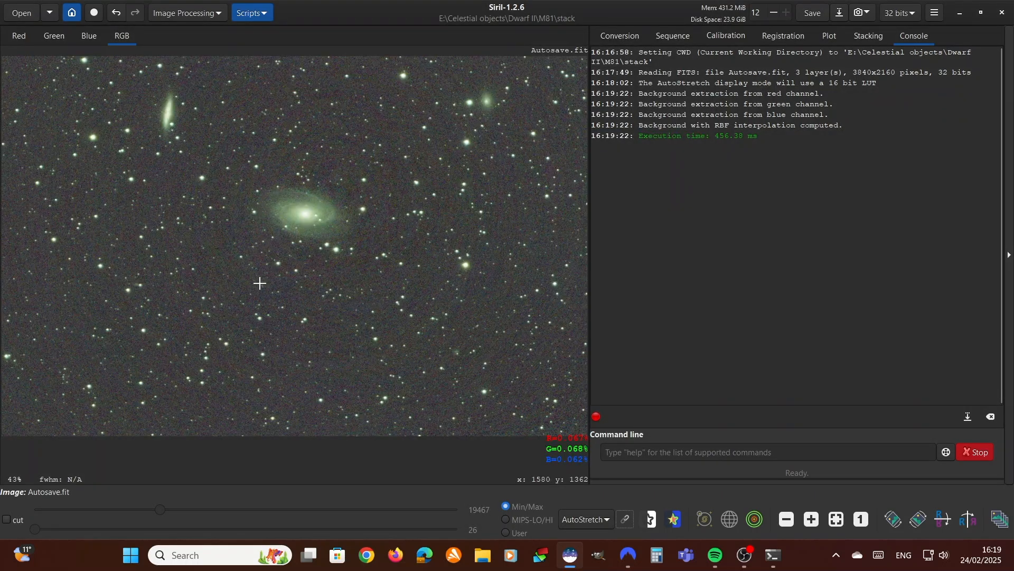
pyautogui.scroll(-2, 281, 276)
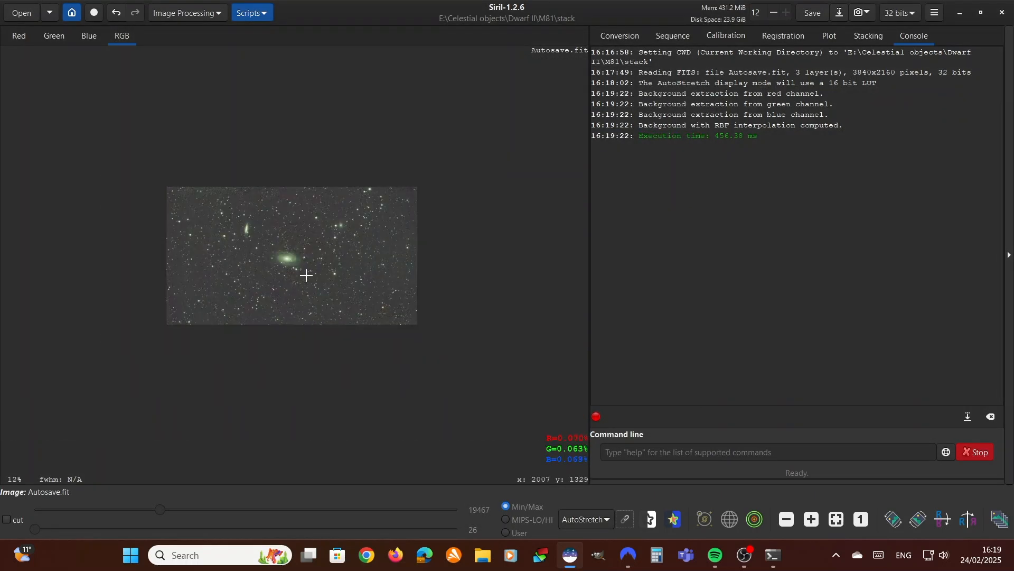
pyautogui.scroll(1, 301, 277)
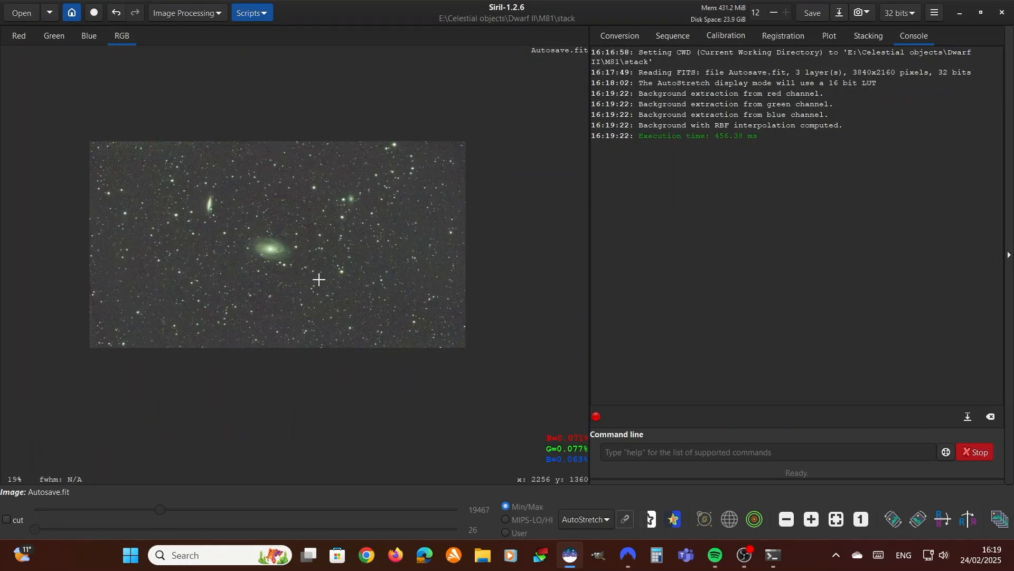
# Remove green noise from the image with the Average Neutral protection method, preserving lightness, and check the result
pyautogui.click(214, 15)
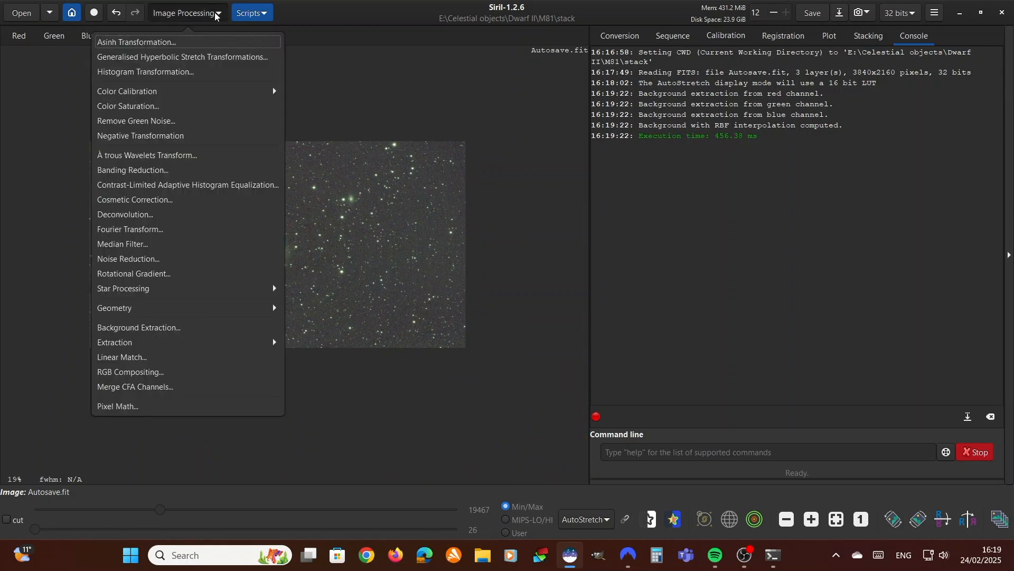
pyautogui.click(114, 121)
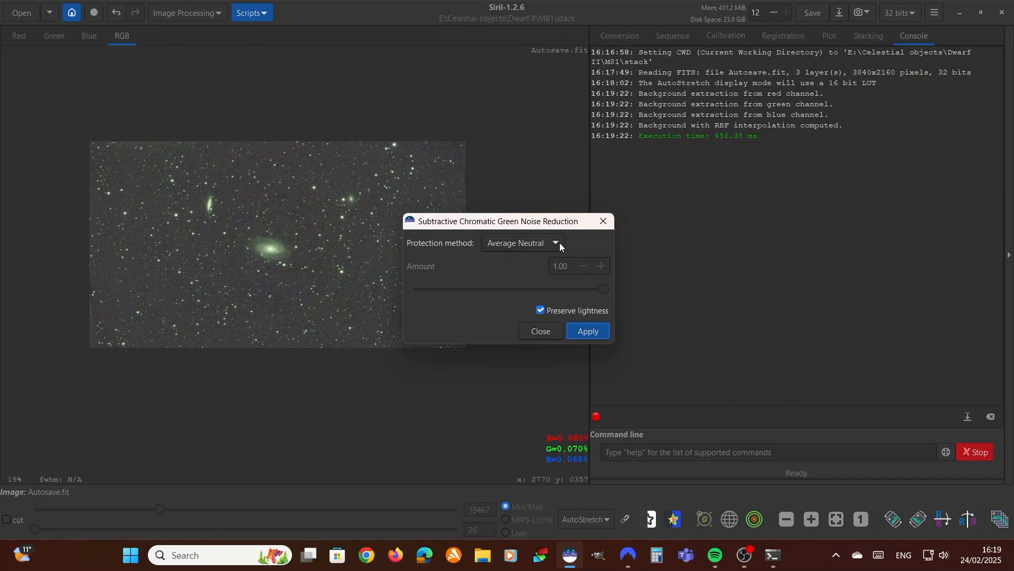
pyautogui.moveTo(509, 225); pyautogui.dragTo(552, 185)
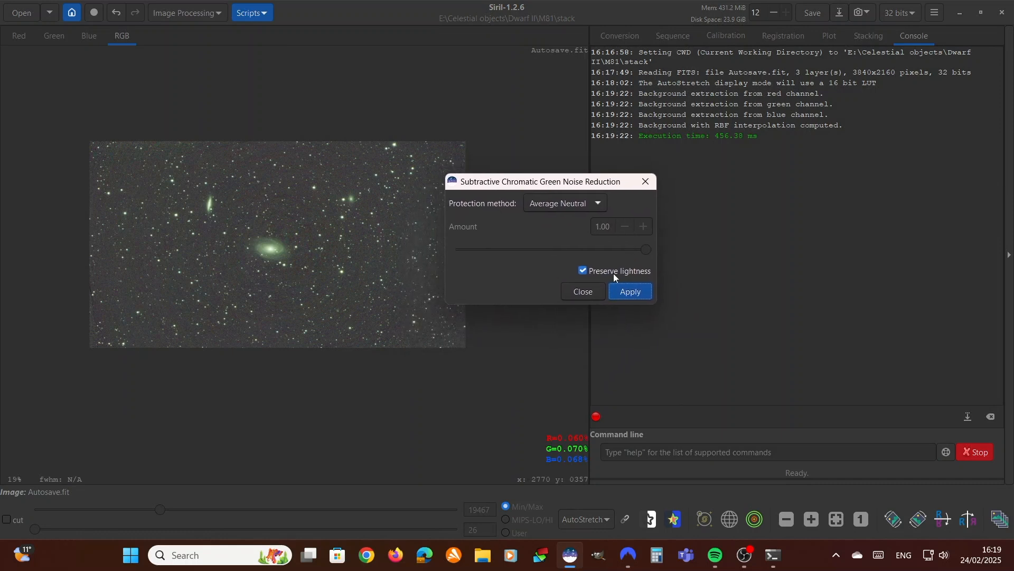
pyautogui.click(641, 292)
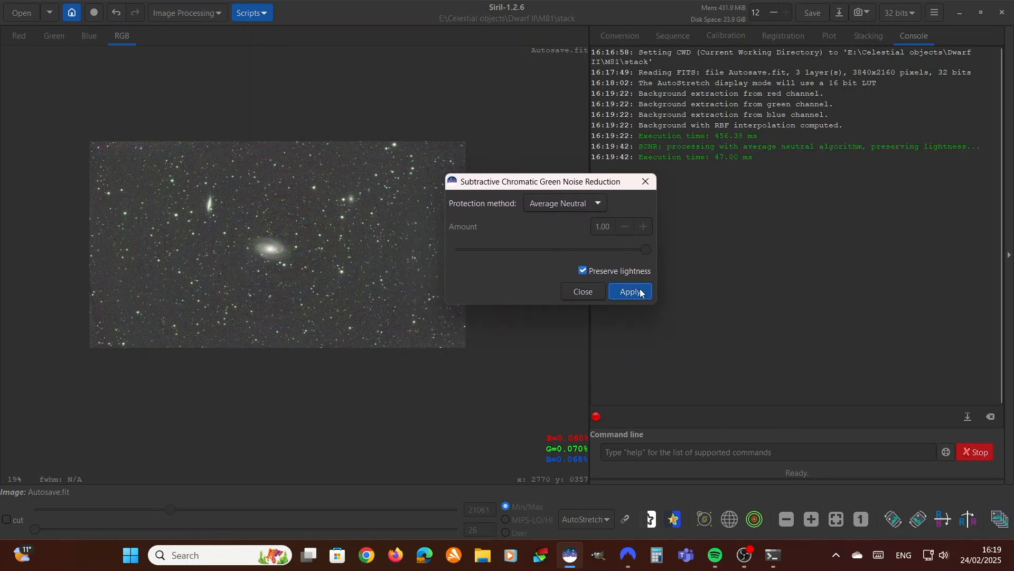
pyautogui.click(586, 293)
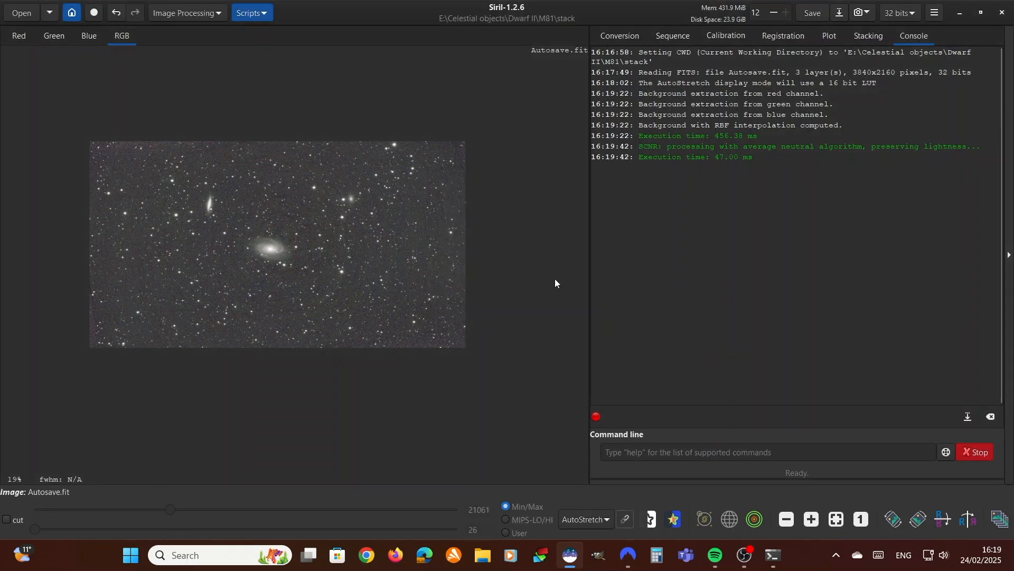
pyautogui.scroll(1, 289, 236)
pyautogui.scroll(-1, 290, 236)
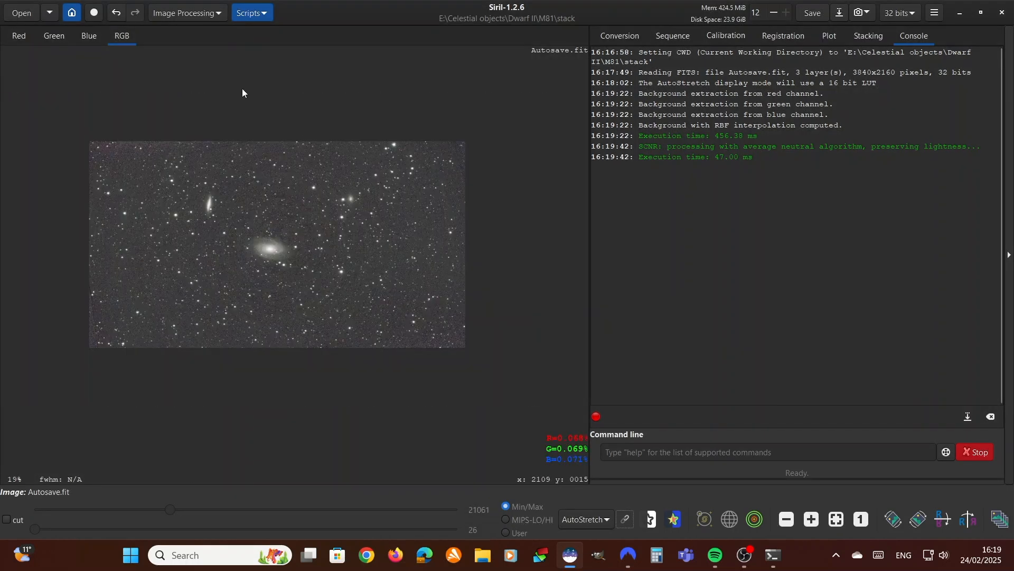
# Open Photometric Color Calibration and examine the galaxies in the image to identify the target object
pyautogui.click(200, 14)
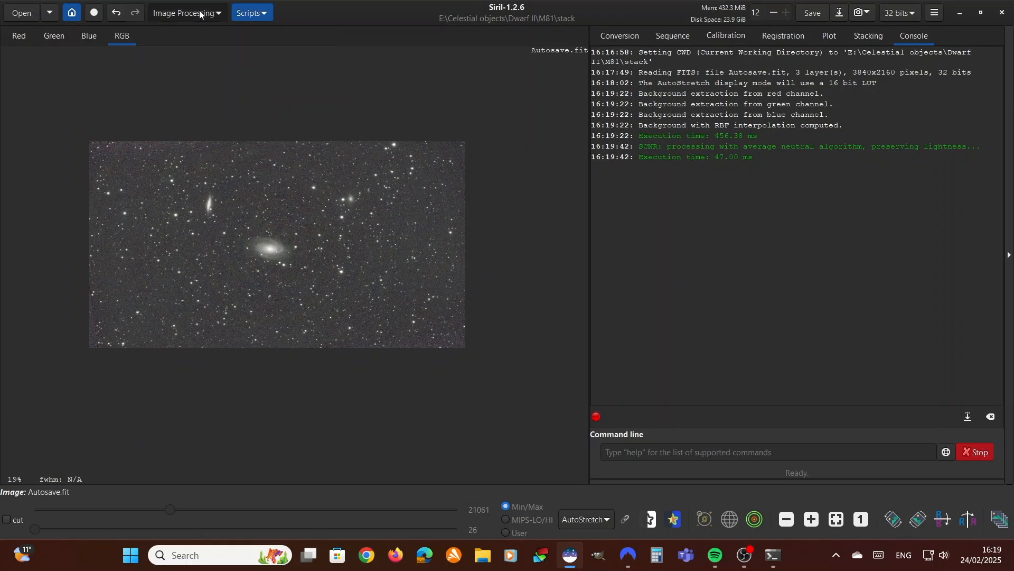
pyautogui.click(187, 92)
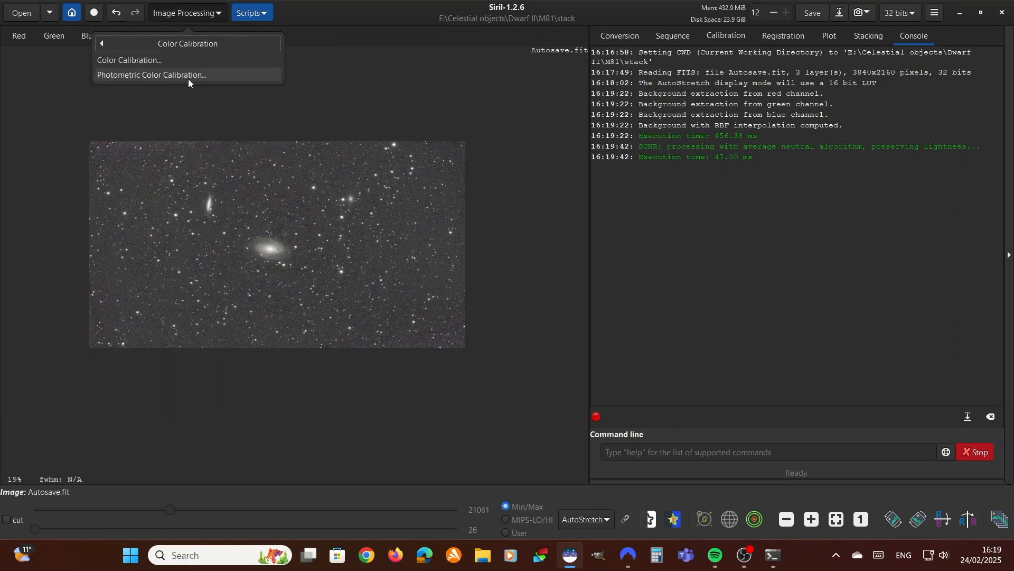
pyautogui.click(188, 77)
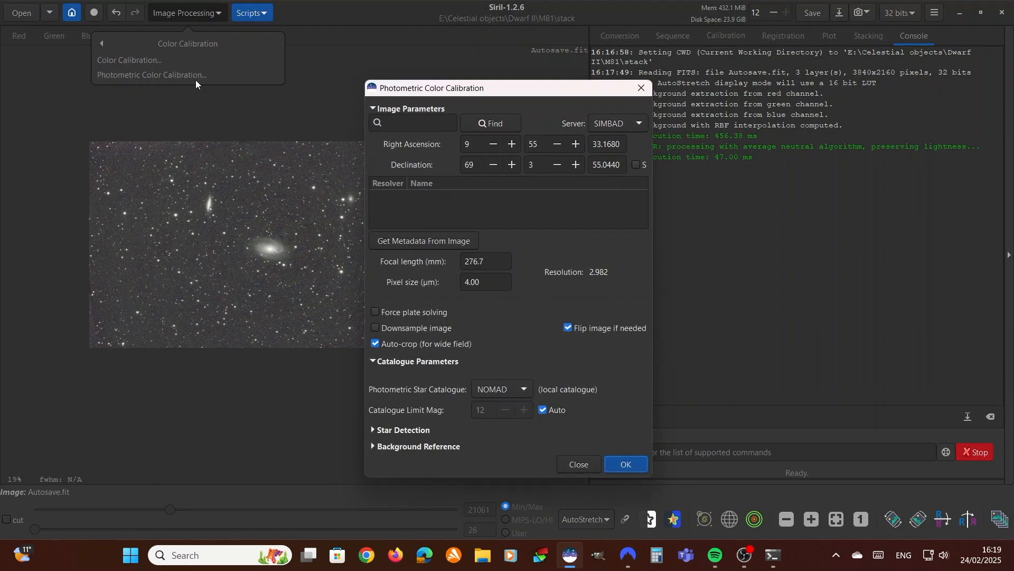
pyautogui.click(441, 121)
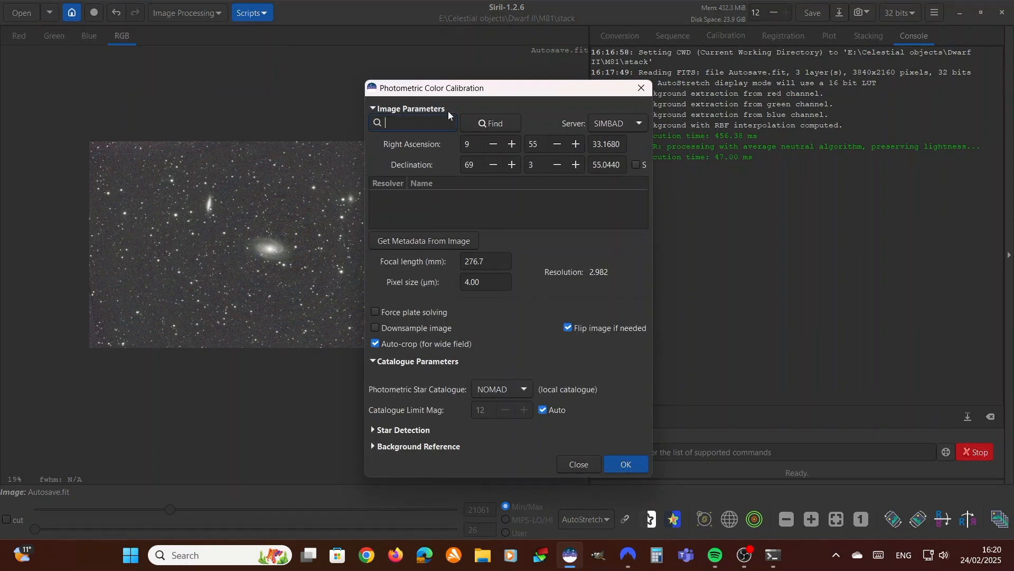
pyautogui.moveTo(457, 89); pyautogui.dragTo(528, 92)
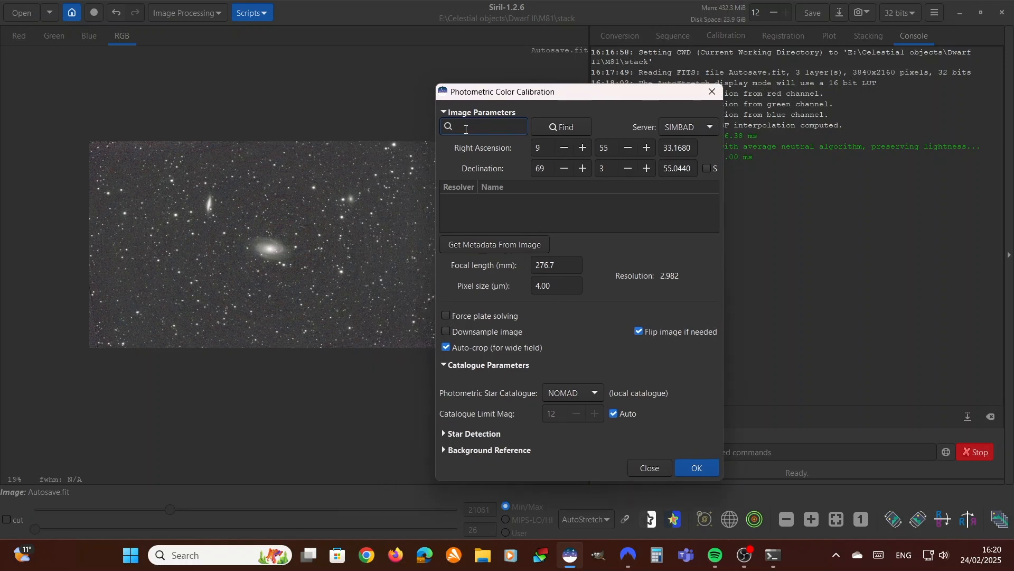
pyautogui.scroll(1, 351, 244)
pyautogui.scroll(-1, 347, 243)
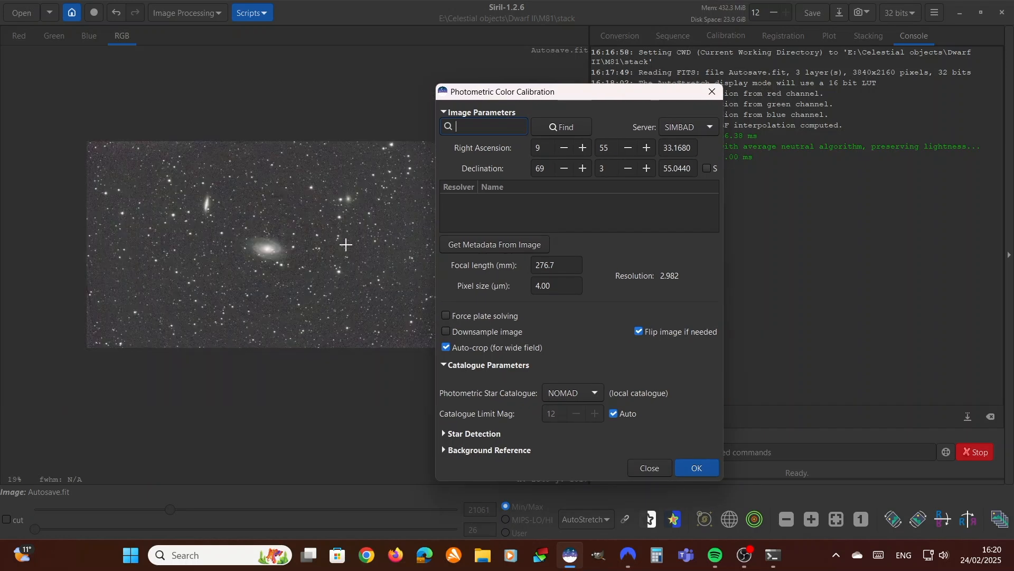
pyautogui.scroll(1, 321, 281)
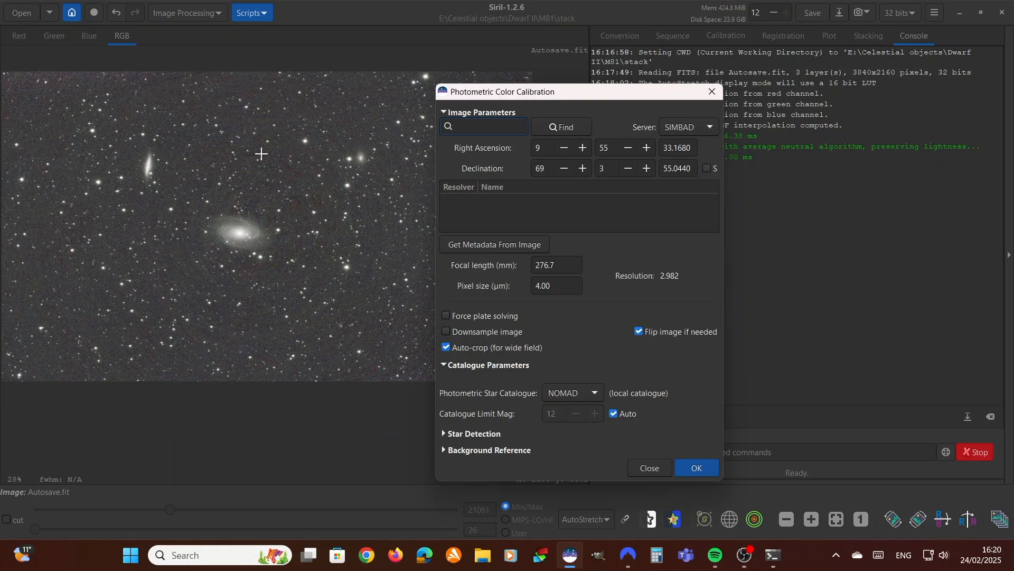
pyautogui.scroll(1, 238, 227)
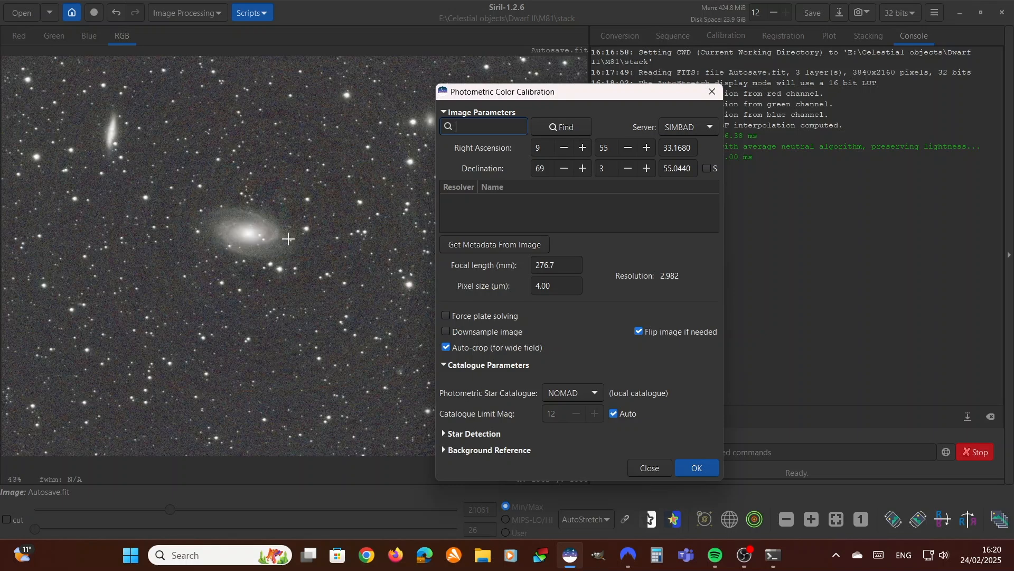
pyautogui.scroll(-1, 288, 238)
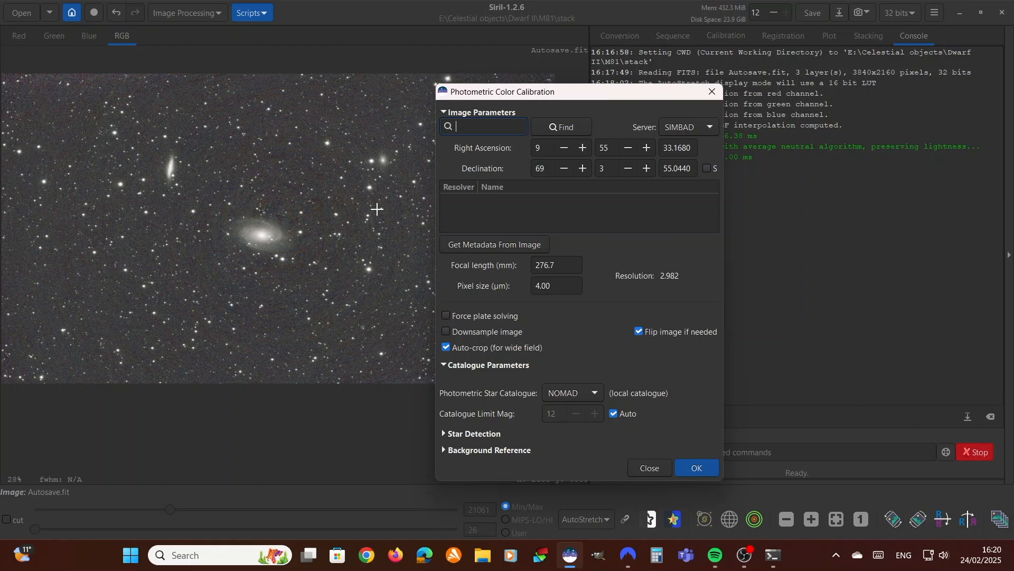
# Look up M81 in SIMBAD and run the photometric colour calibration with the NOMAD catalogue
pyautogui.write('M81')
pyautogui.click(576, 131)
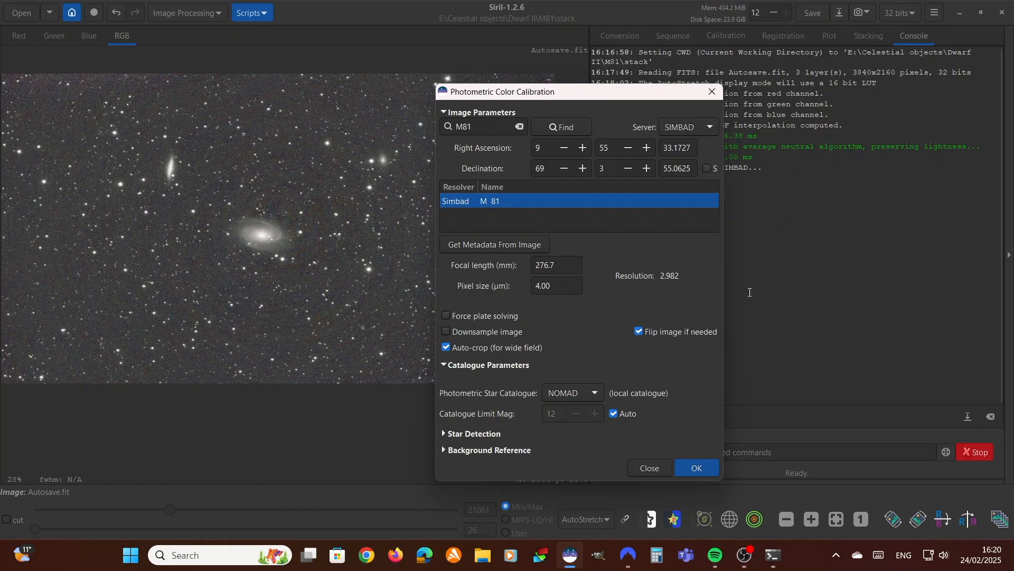
pyautogui.click(696, 468)
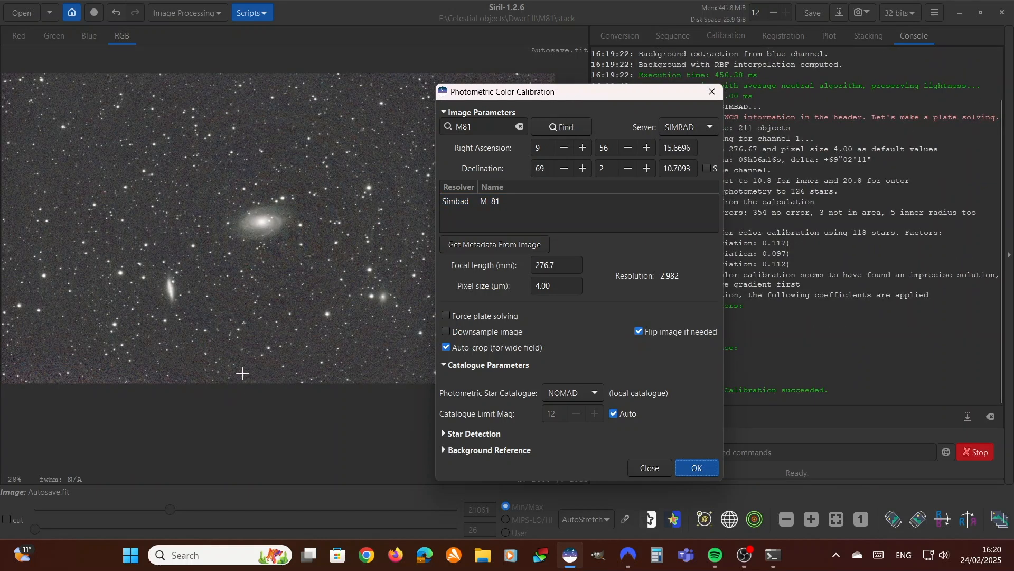
pyautogui.click(650, 469)
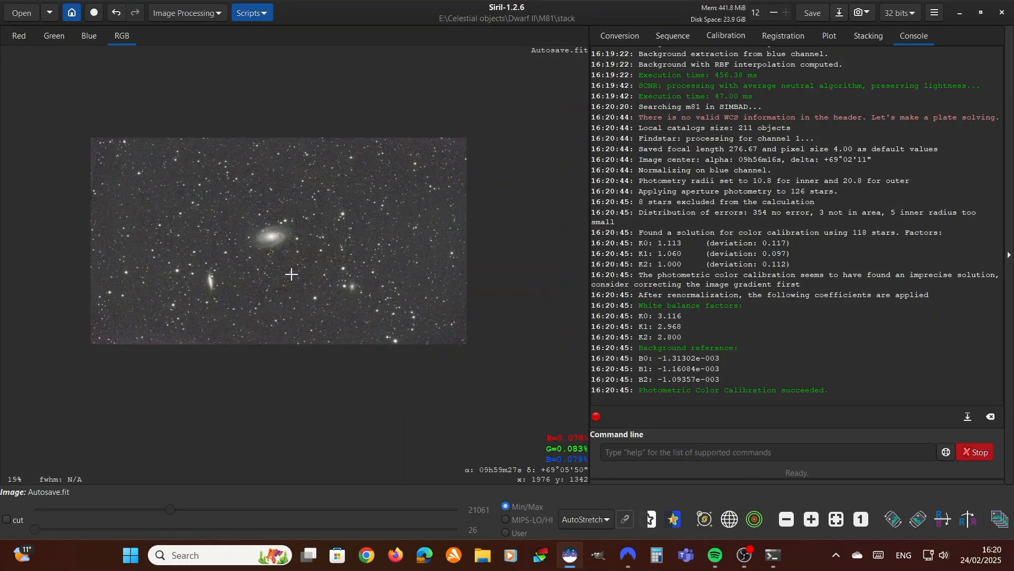
# Examine the colour-calibrated image, comparing the galaxies and background up close with the full frame
pyautogui.scroll(-1, 291, 274)
pyautogui.scroll(1, 232, 275)
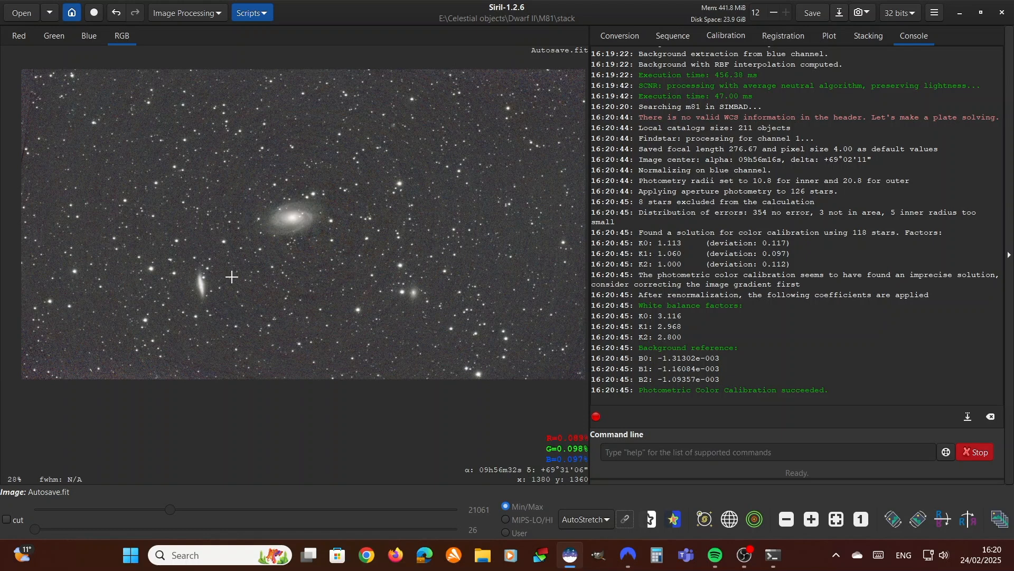
pyautogui.scroll(-1, 228, 279)
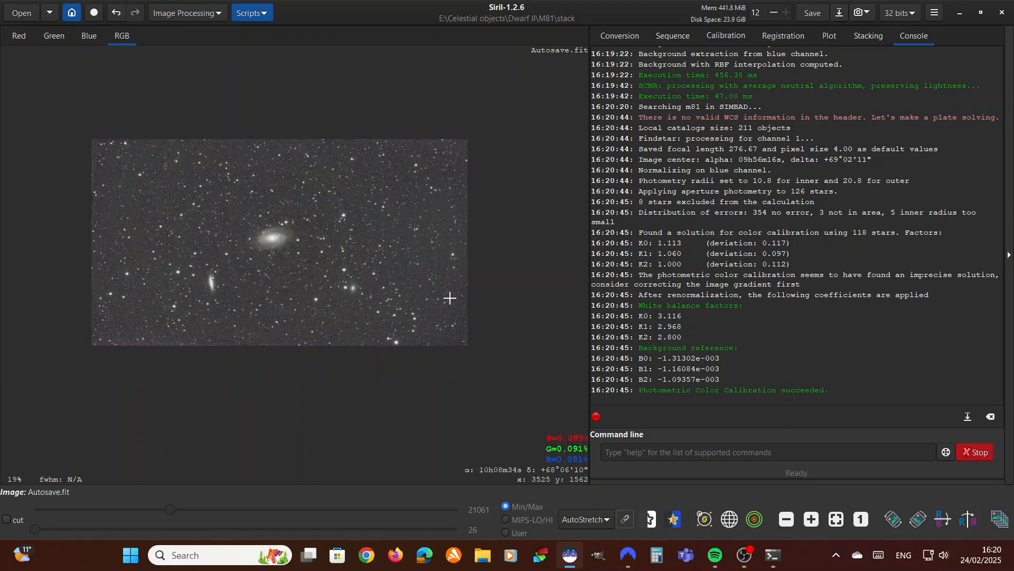
pyautogui.scroll(1, 315, 256)
pyautogui.scroll(2, 225, 237)
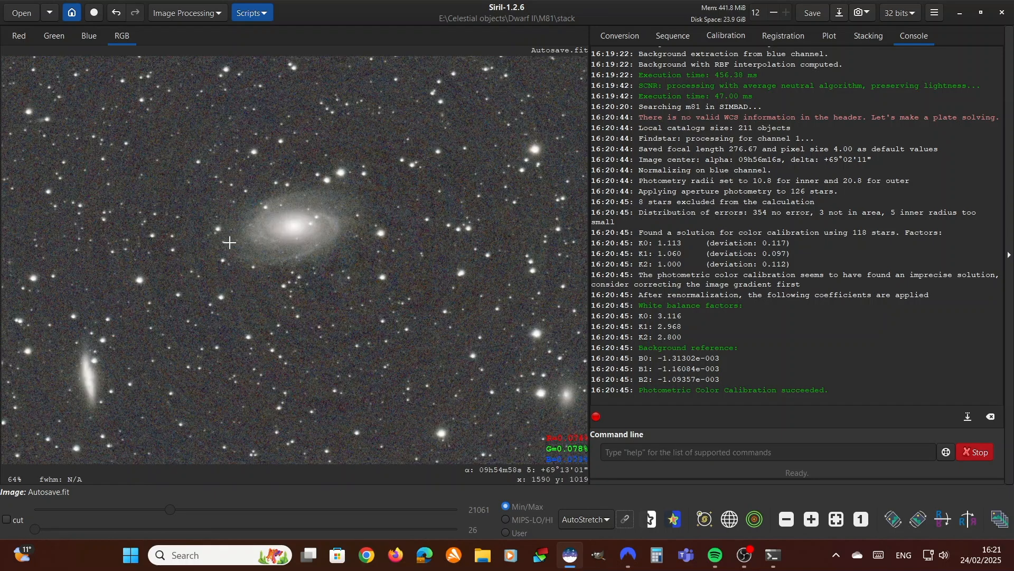
pyautogui.scroll(-2, 229, 242)
pyautogui.scroll(-1, 233, 253)
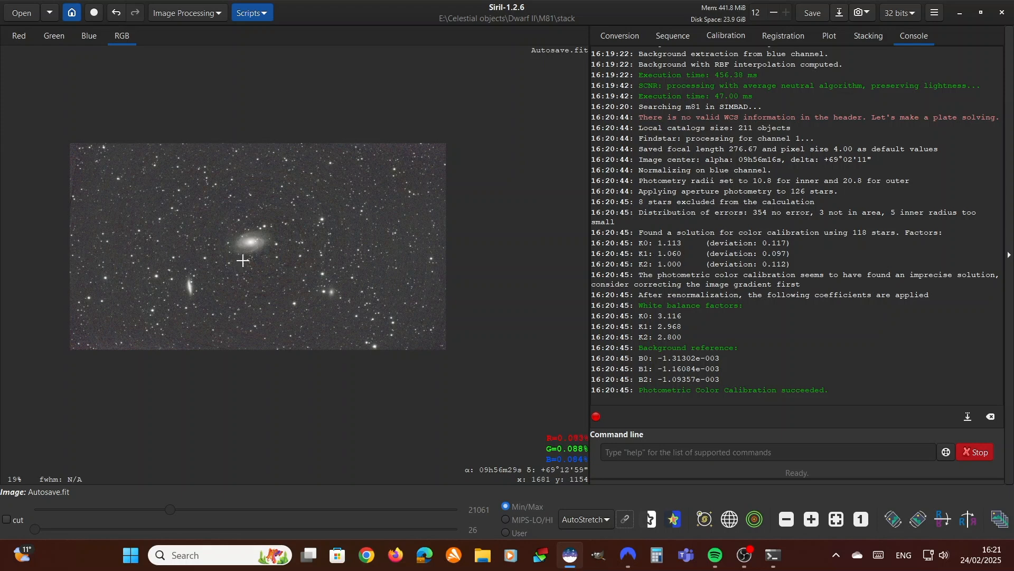
pyautogui.scroll(1, 272, 267)
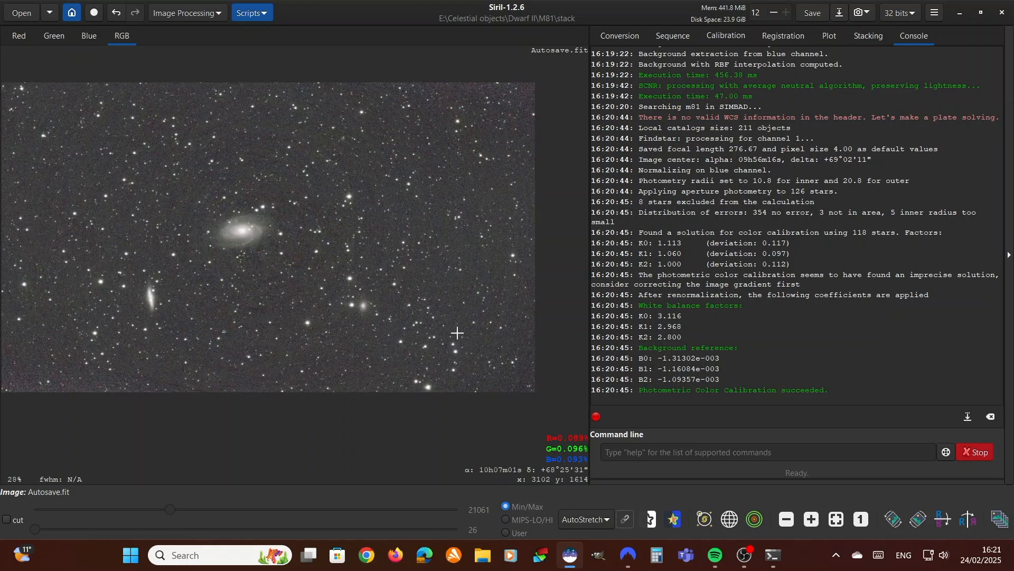
# Switch the image preview from AutoStretch to Linear display mode and check the unstretched image
pyautogui.click(597, 517)
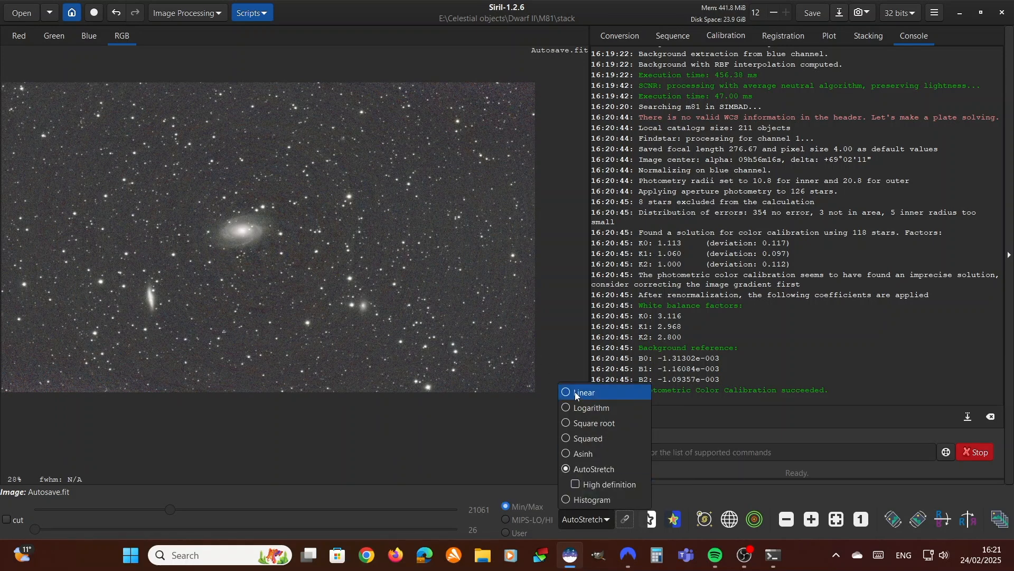
pyautogui.click(606, 394)
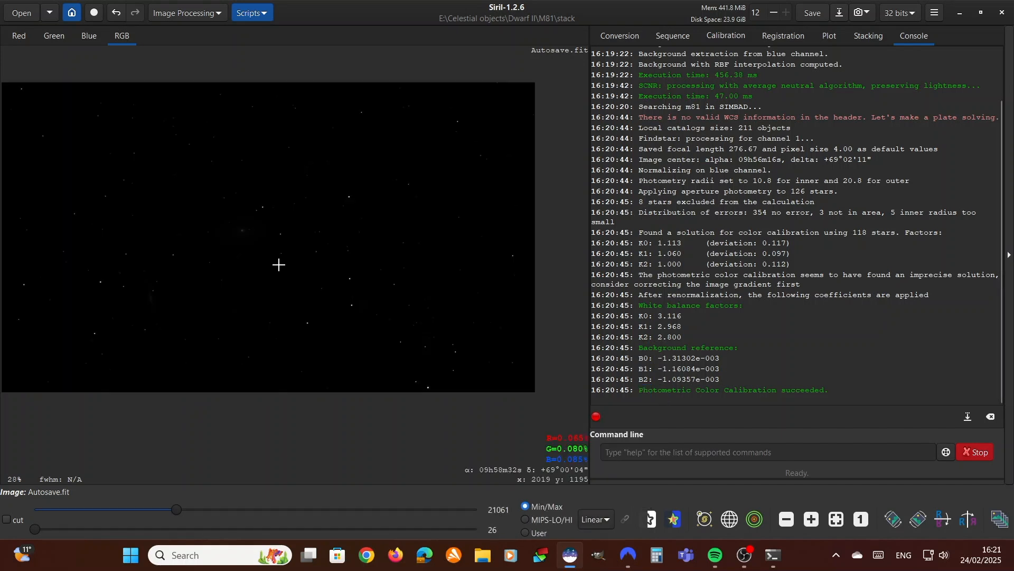
pyautogui.scroll(-2, 265, 256)
pyautogui.scroll(2, 266, 256)
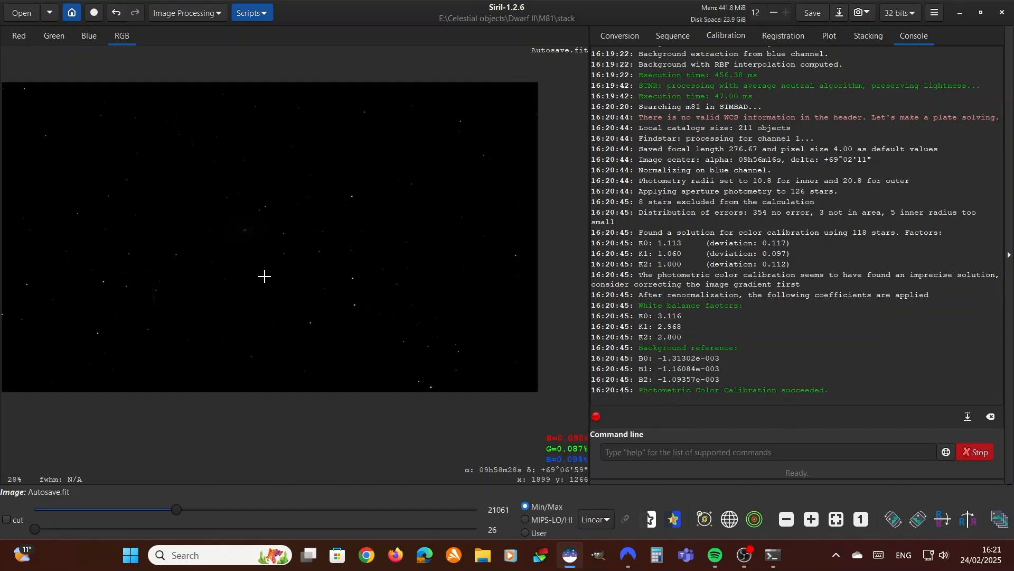
# Stretch the image with the automatic stretch of Histogram Transformation, apply it and close the dialog
pyautogui.click(194, 17)
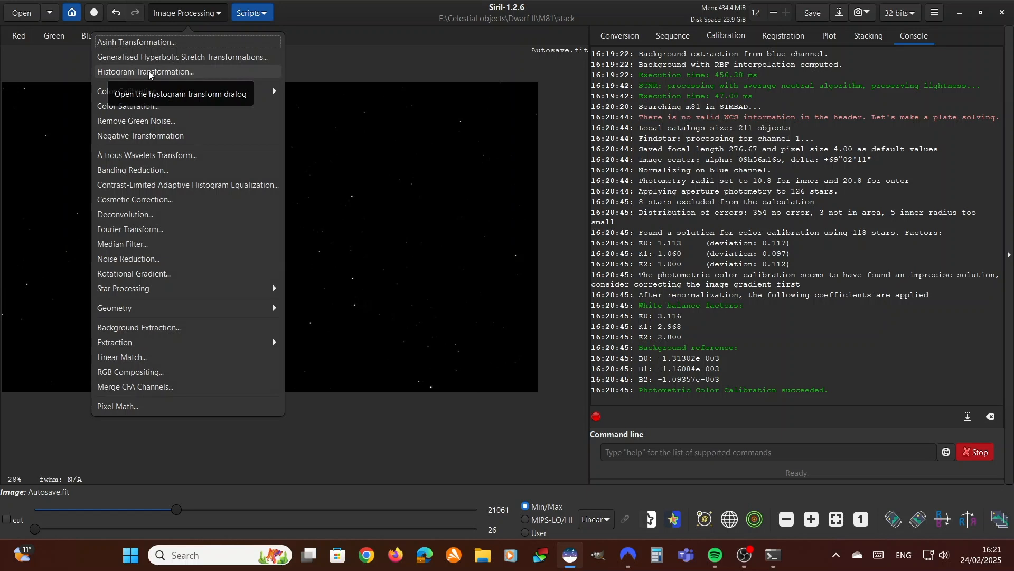
pyautogui.click(194, 73)
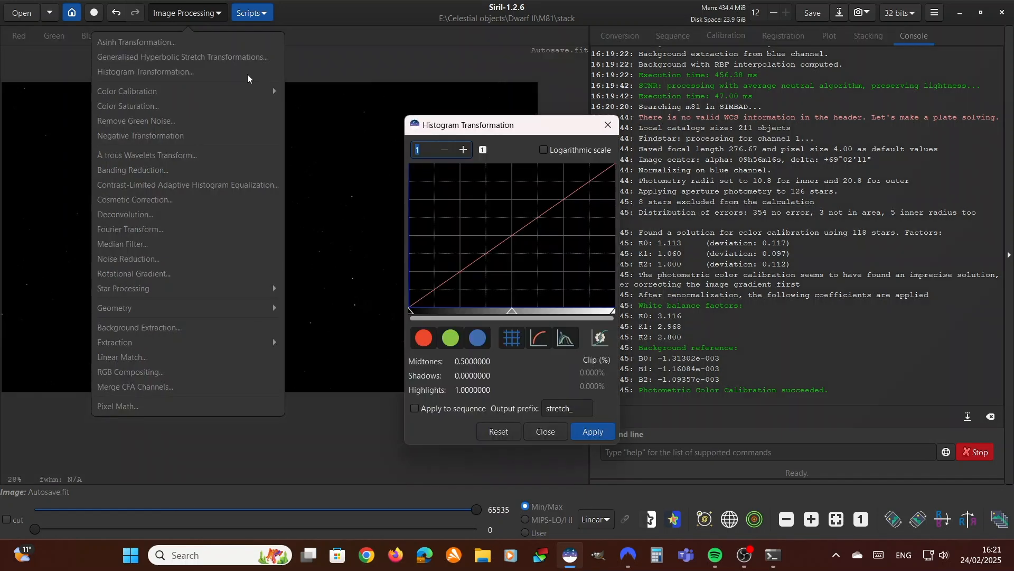
pyautogui.click(603, 338)
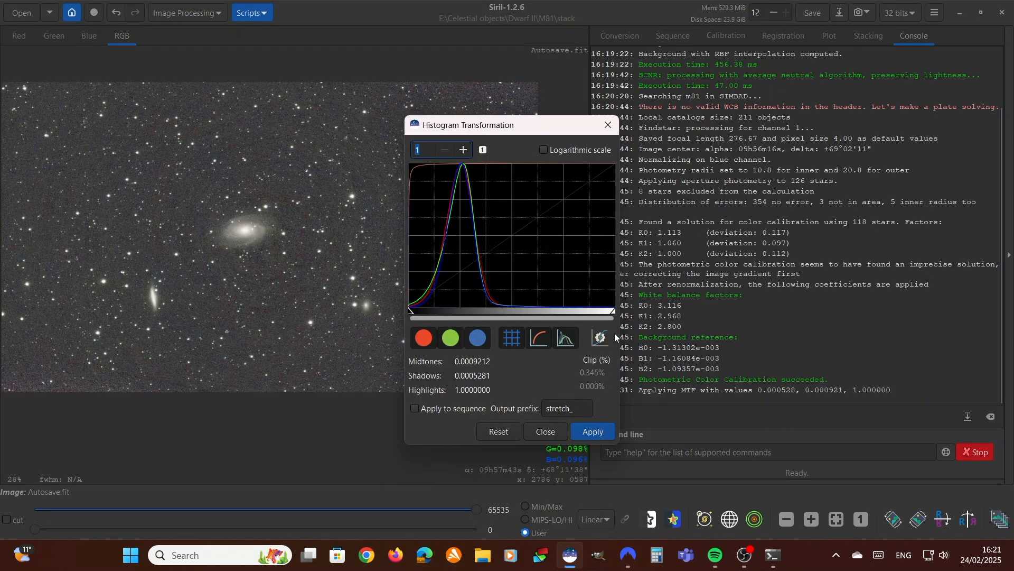
pyautogui.click(604, 436)
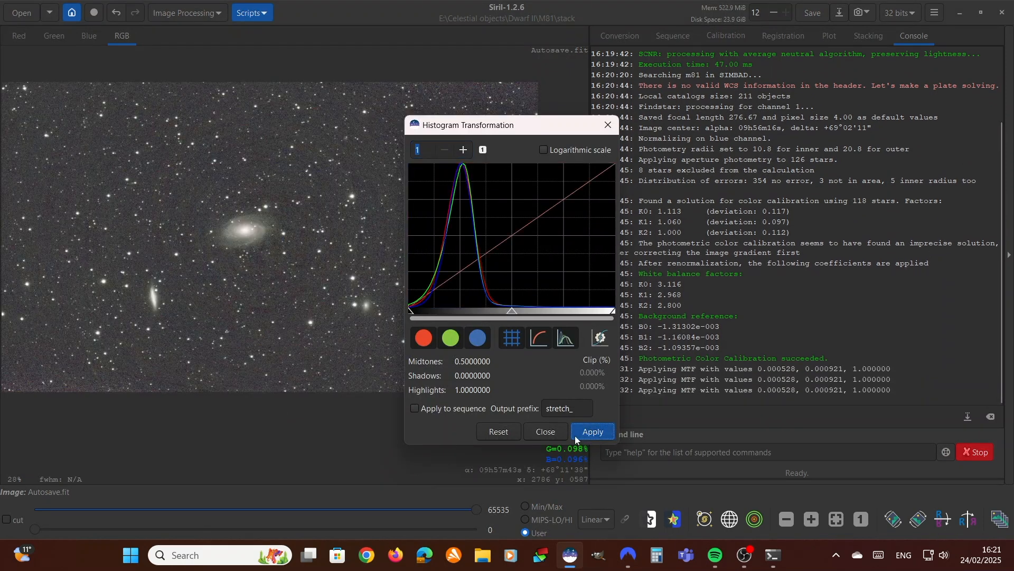
pyautogui.click(552, 433)
pyautogui.scroll(-1, 158, 255)
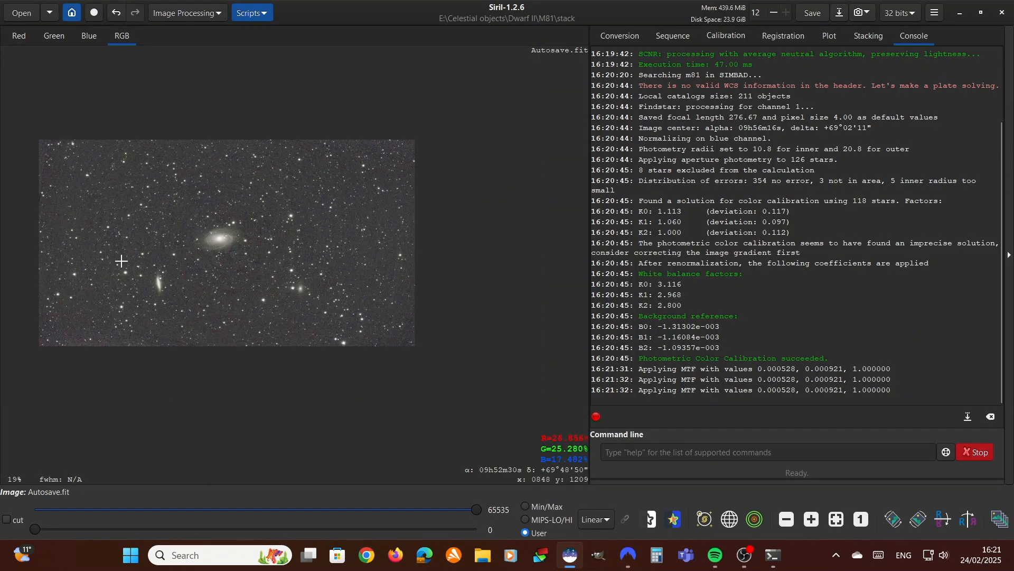
# Set up a Generalised Hyperbolic Stretch of type Linear stretch (BP shift) with the black point at 0.15820
pyautogui.click(186, 12)
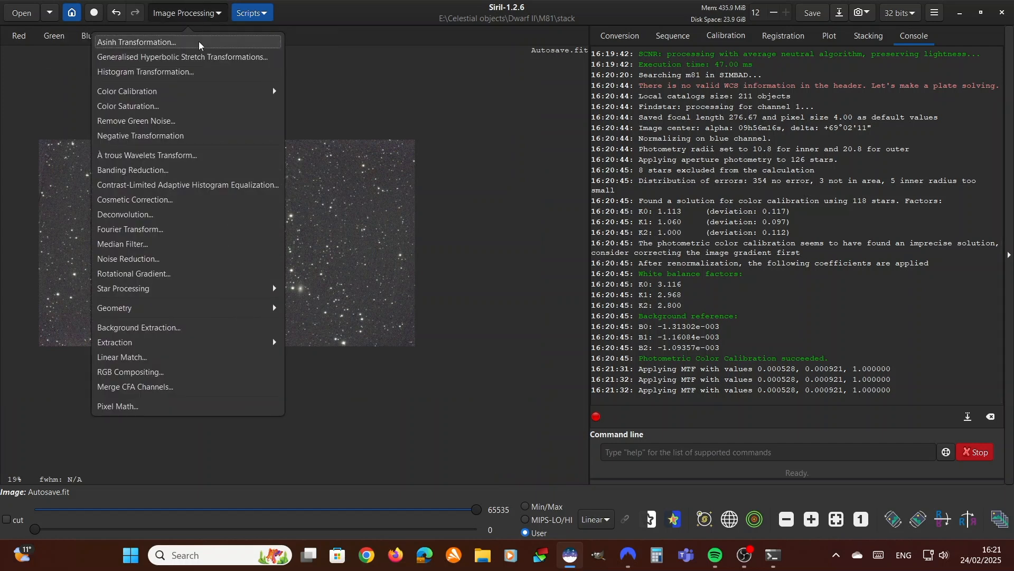
pyautogui.click(210, 56)
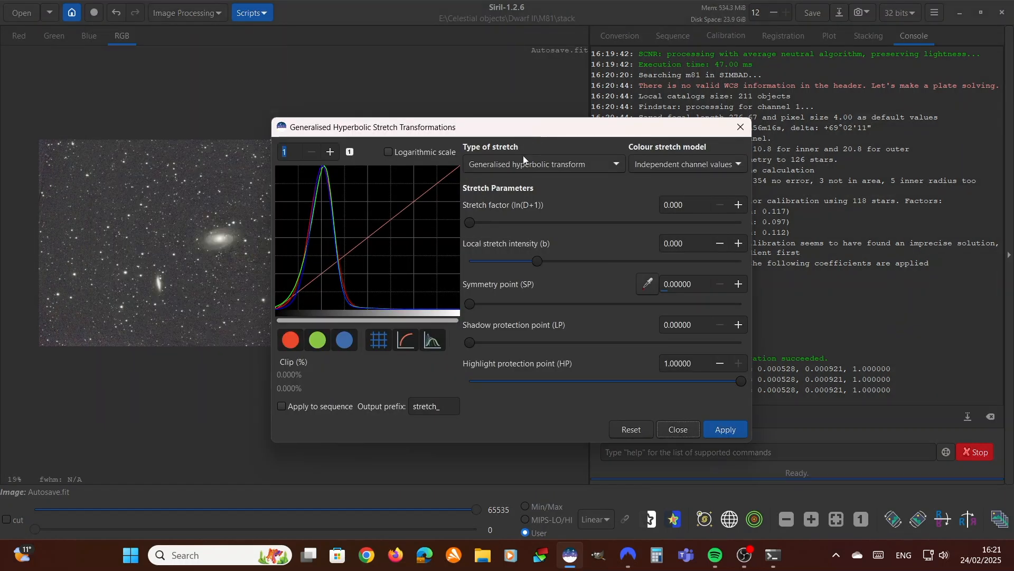
pyautogui.moveTo(518, 127); pyautogui.dragTo(651, 118)
pyautogui.click(619, 157)
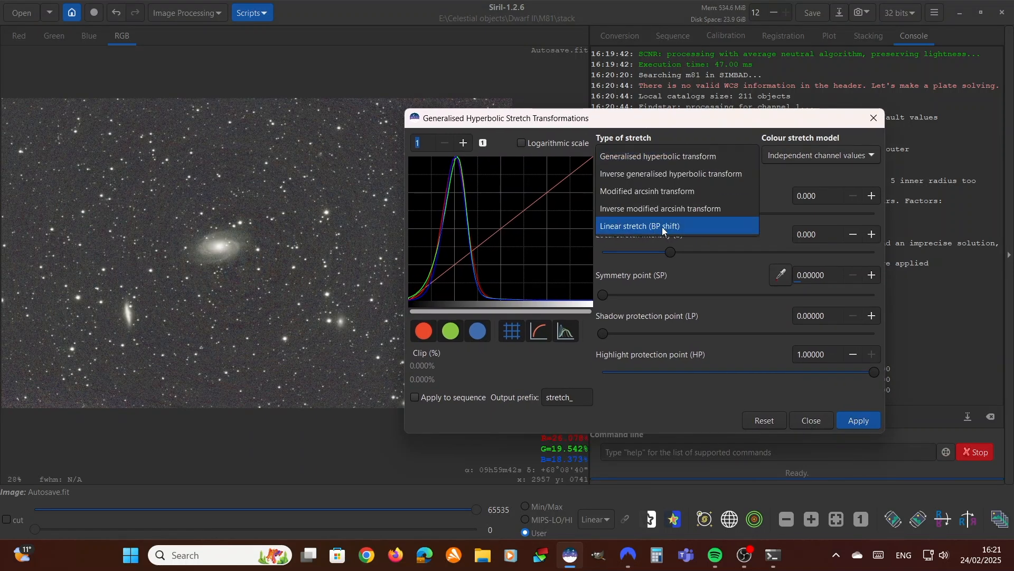
pyautogui.click(679, 227)
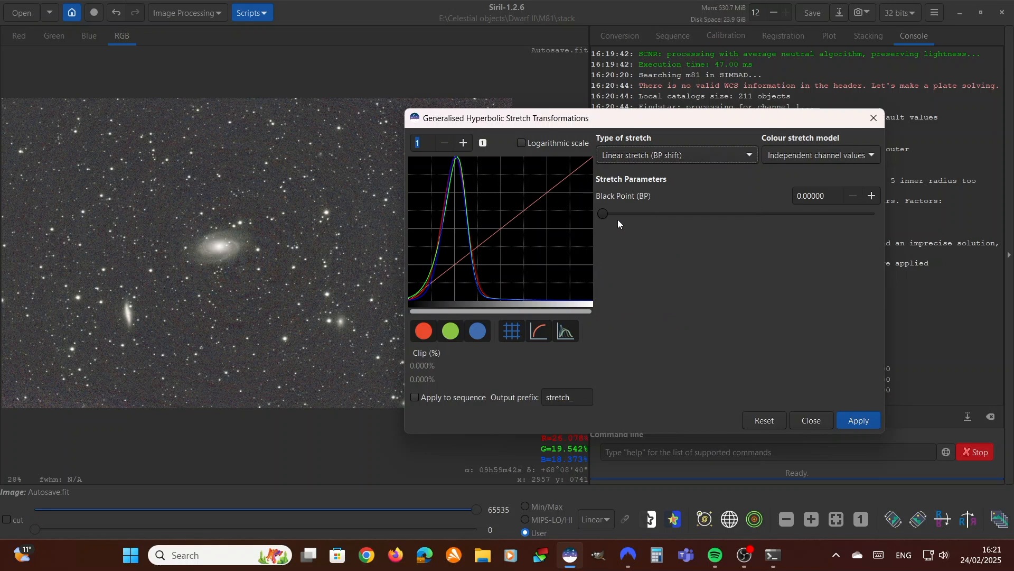
pyautogui.moveTo(604, 211); pyautogui.dragTo(646, 207)
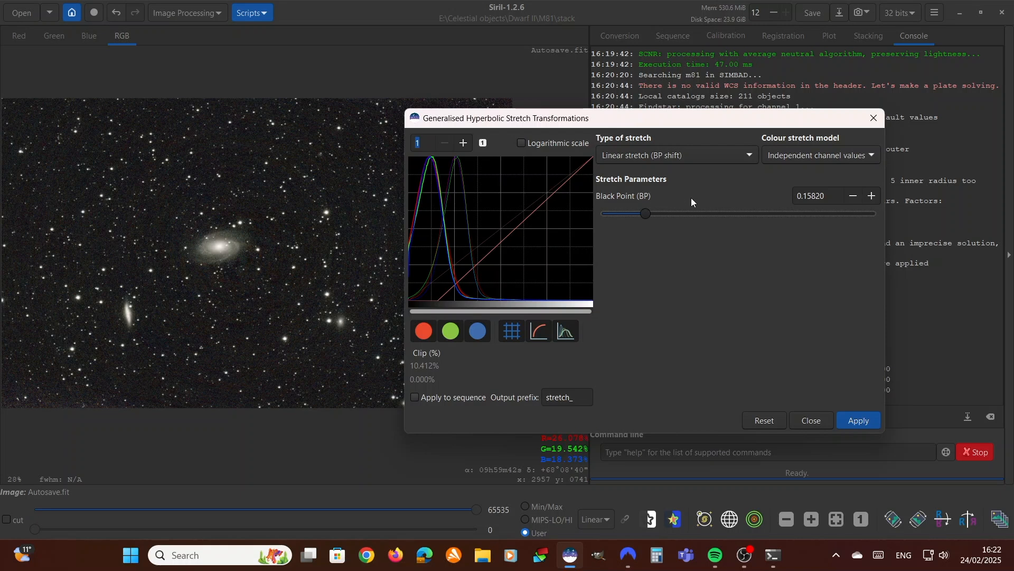
# Check the galaxies and background in the stretch preview, and apply the black point shift to the image
pyautogui.scroll(-1, 324, 267)
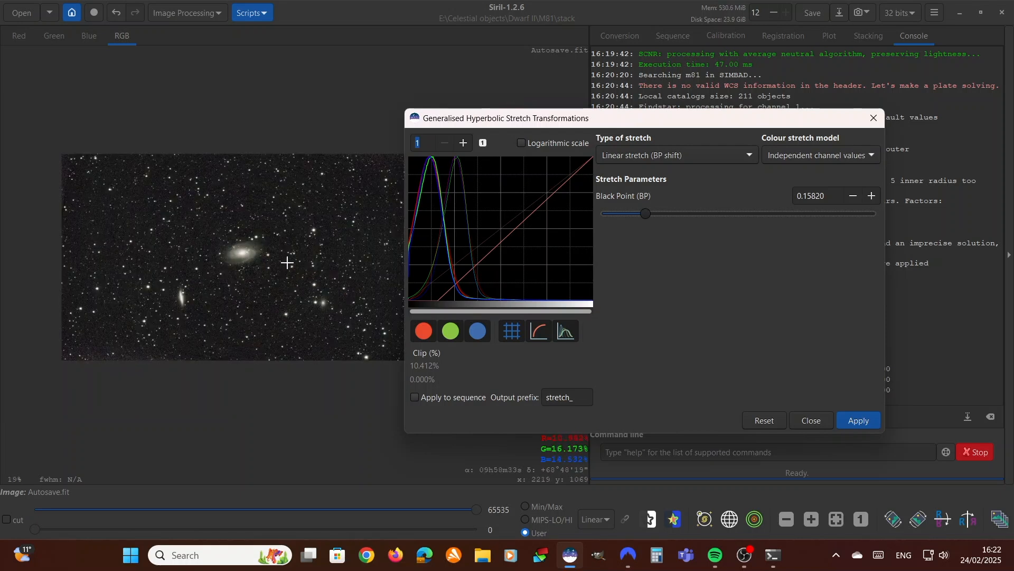
pyautogui.scroll(1, 221, 284)
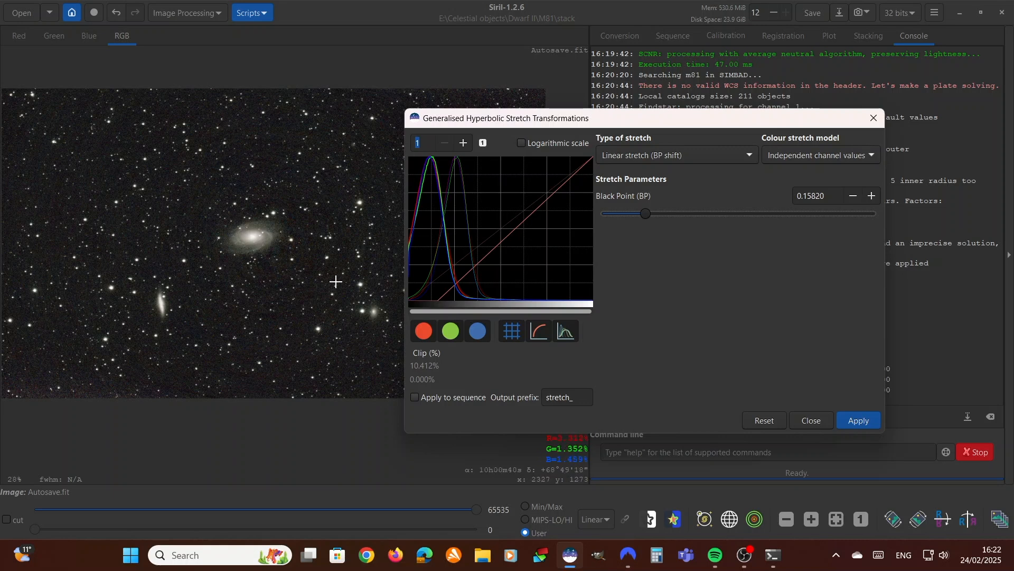
pyautogui.scroll(1, 297, 290)
pyautogui.scroll(-2, 300, 292)
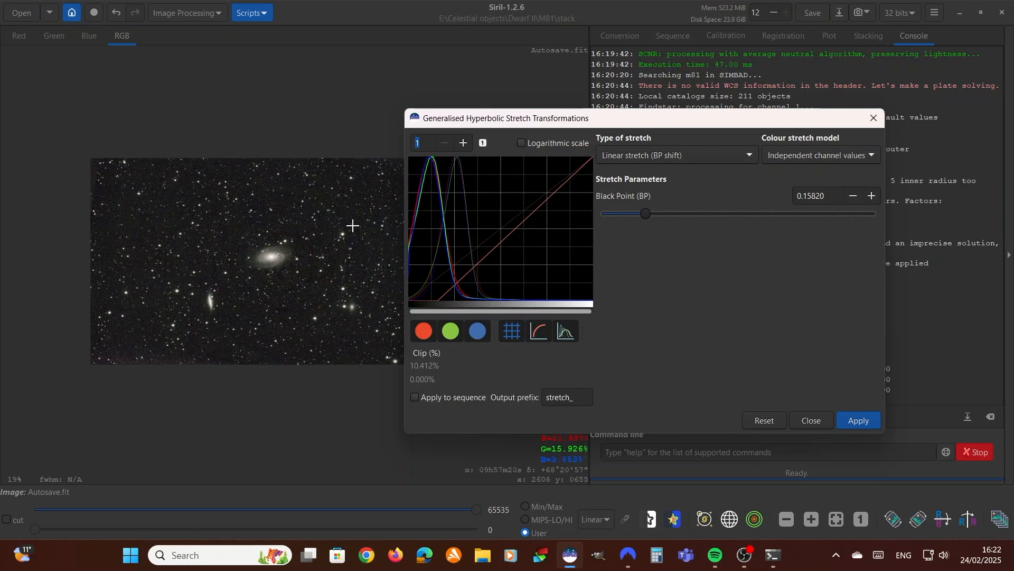
pyautogui.scroll(3, 341, 279)
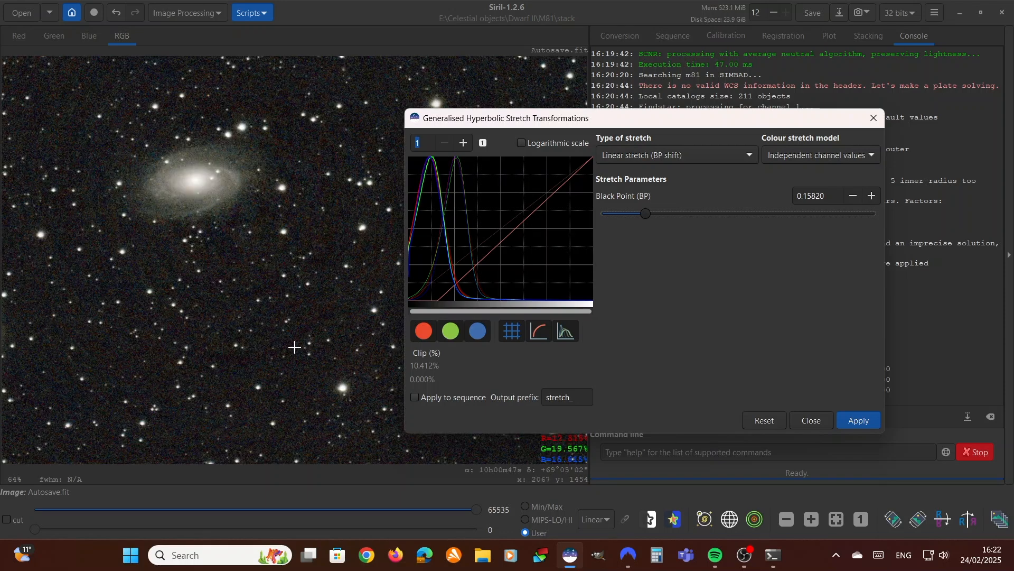
pyautogui.scroll(-3, 294, 346)
pyautogui.scroll(1, 306, 334)
pyautogui.click(852, 415)
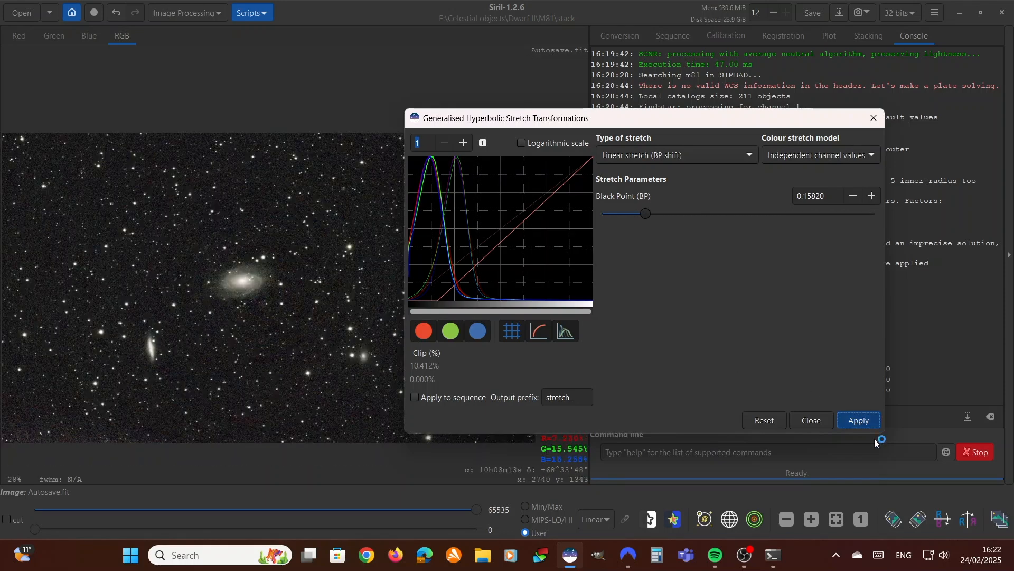
pyautogui.click(822, 426)
# Examine the darkened background and the galaxies across the full frame of the stretched image
pyautogui.scroll(-1, 478, 362)
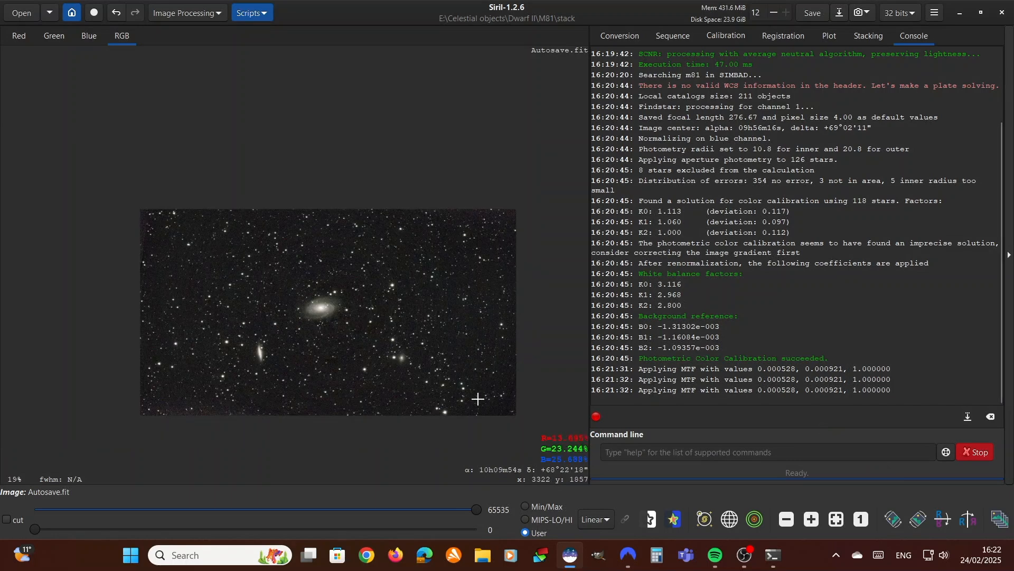
pyautogui.scroll(-1, 474, 420)
pyautogui.scroll(2, 473, 419)
pyautogui.scroll(-1, 473, 419)
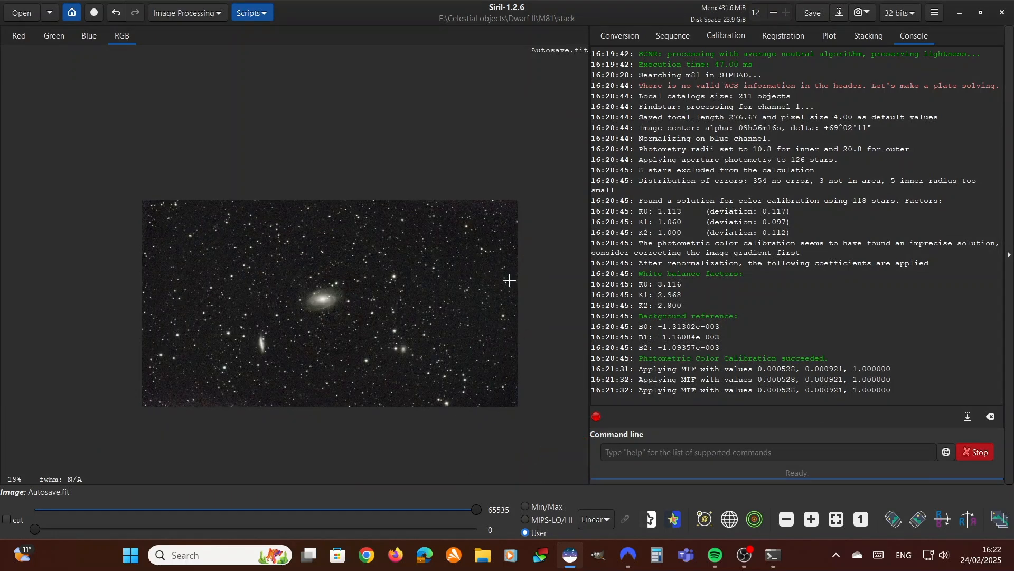
pyautogui.scroll(1, 485, 390)
pyautogui.scroll(-1, 486, 392)
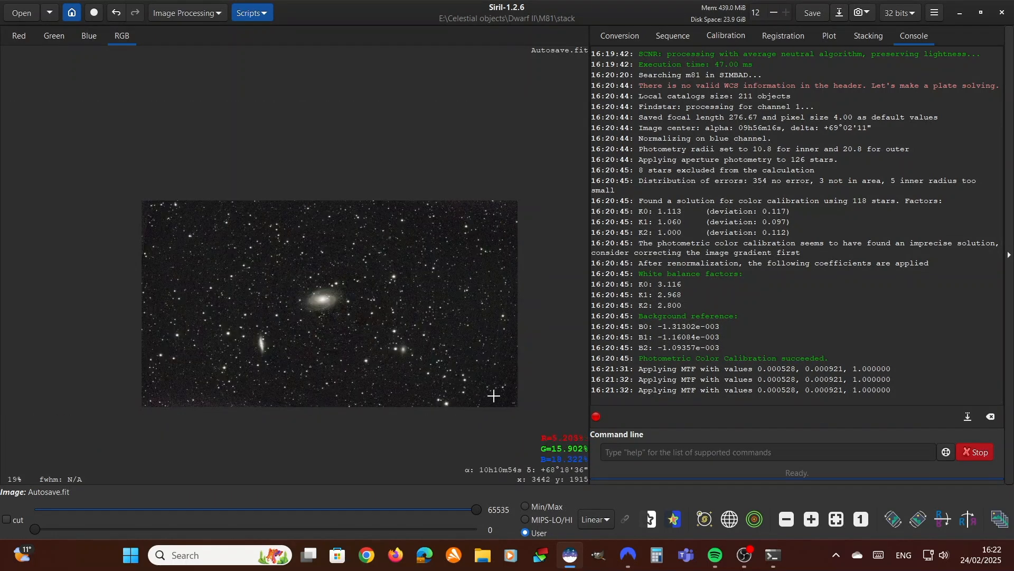
# Save the image as M81 stretched.fit in the stack folder, in 32-bit floating point format
pyautogui.click(840, 16)
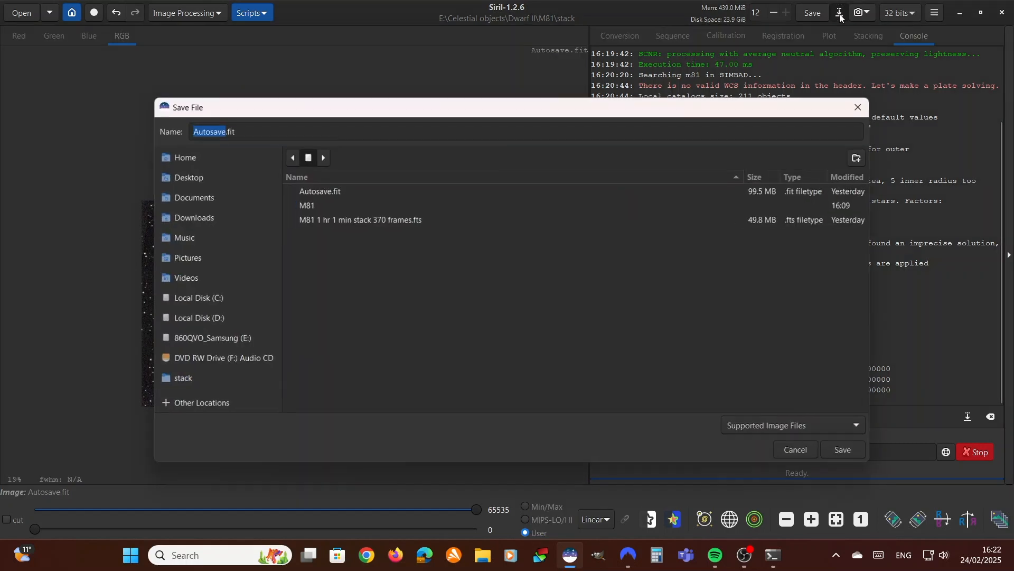
pyautogui.moveTo(244, 112); pyautogui.dragTo(278, 103)
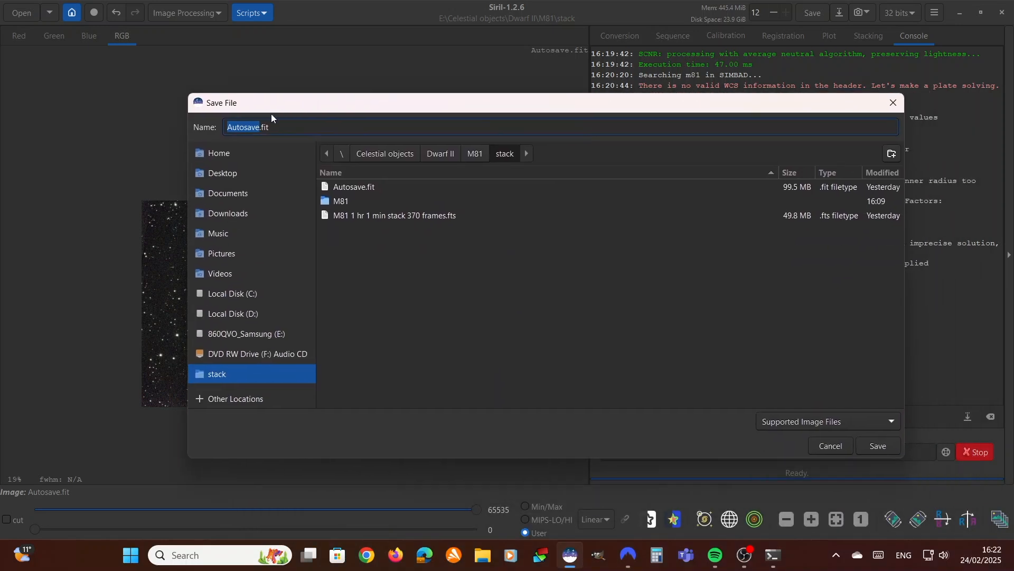
pyautogui.press('BackSpace')
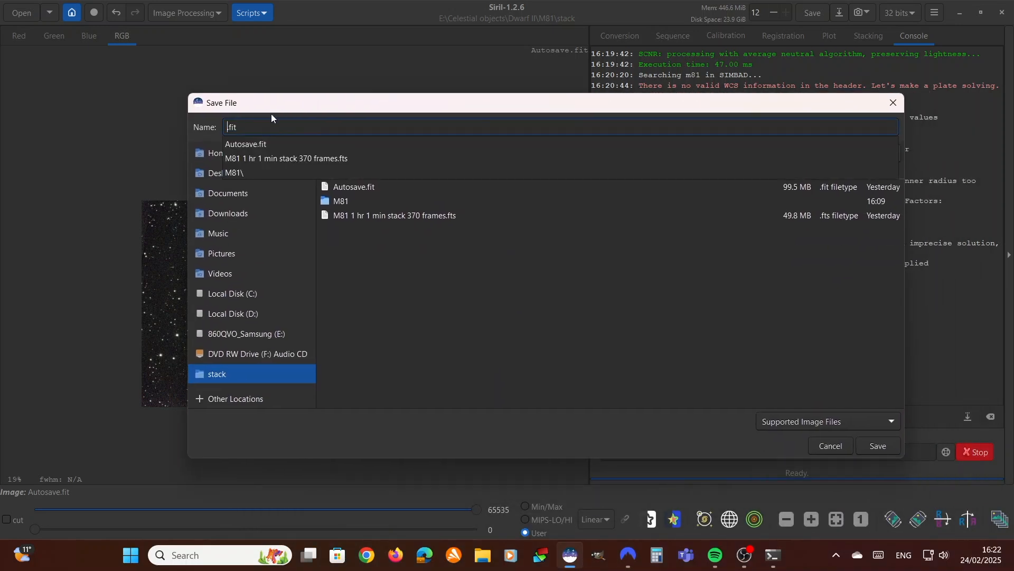
pyautogui.write('M81 stretched')
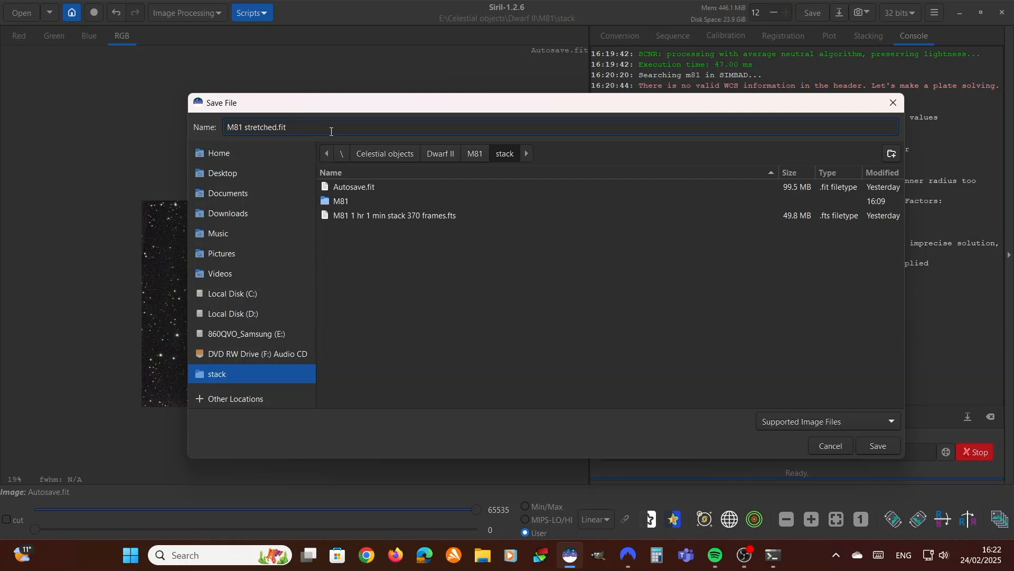
pyautogui.click(351, 127)
pyautogui.click(878, 447)
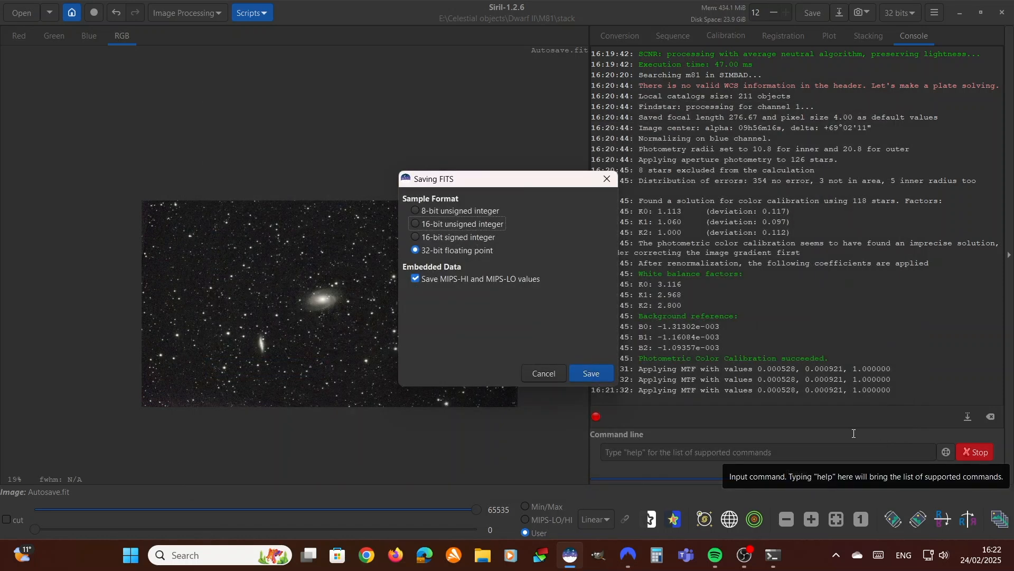
pyautogui.click(591, 373)
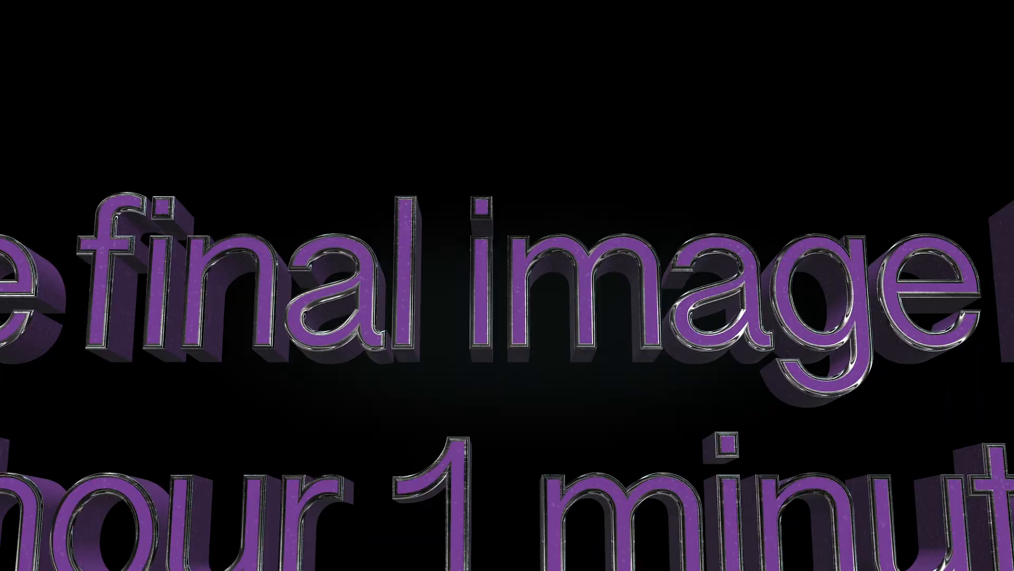